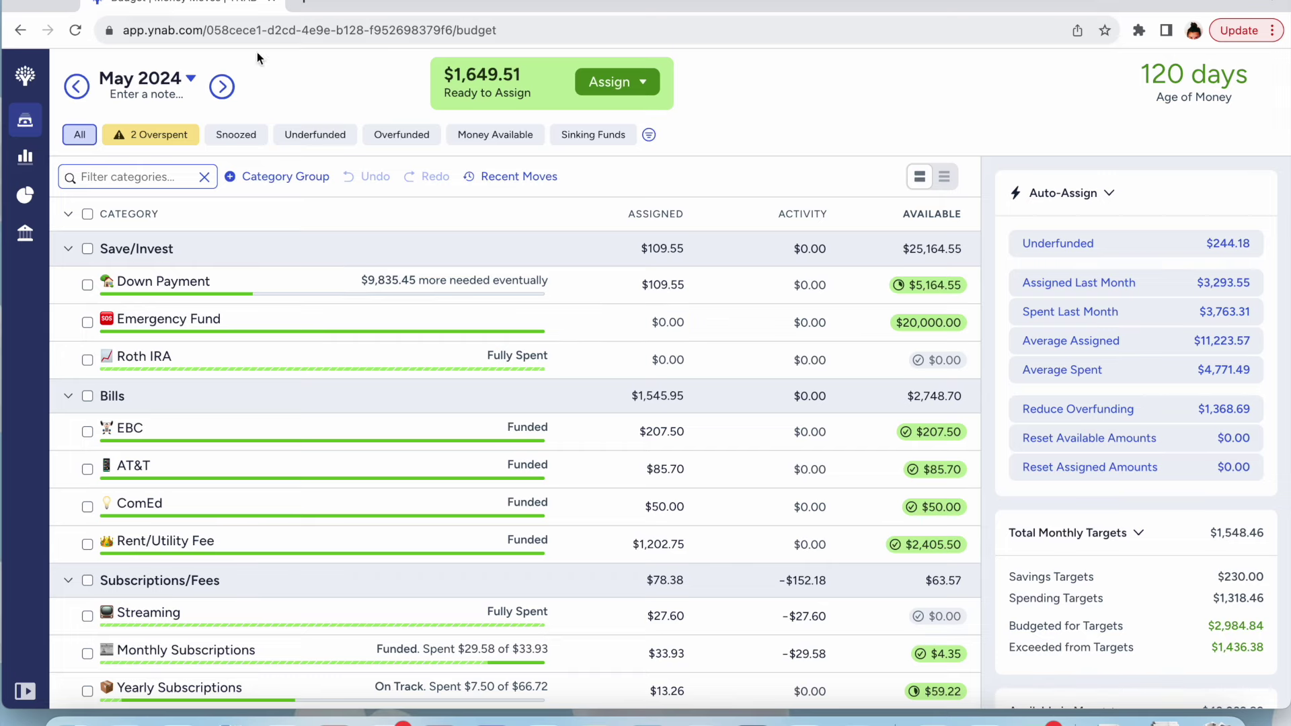
Advance the budget to June 2024 and bring up the May 2024 calendar of paydays
left_click(222, 86)
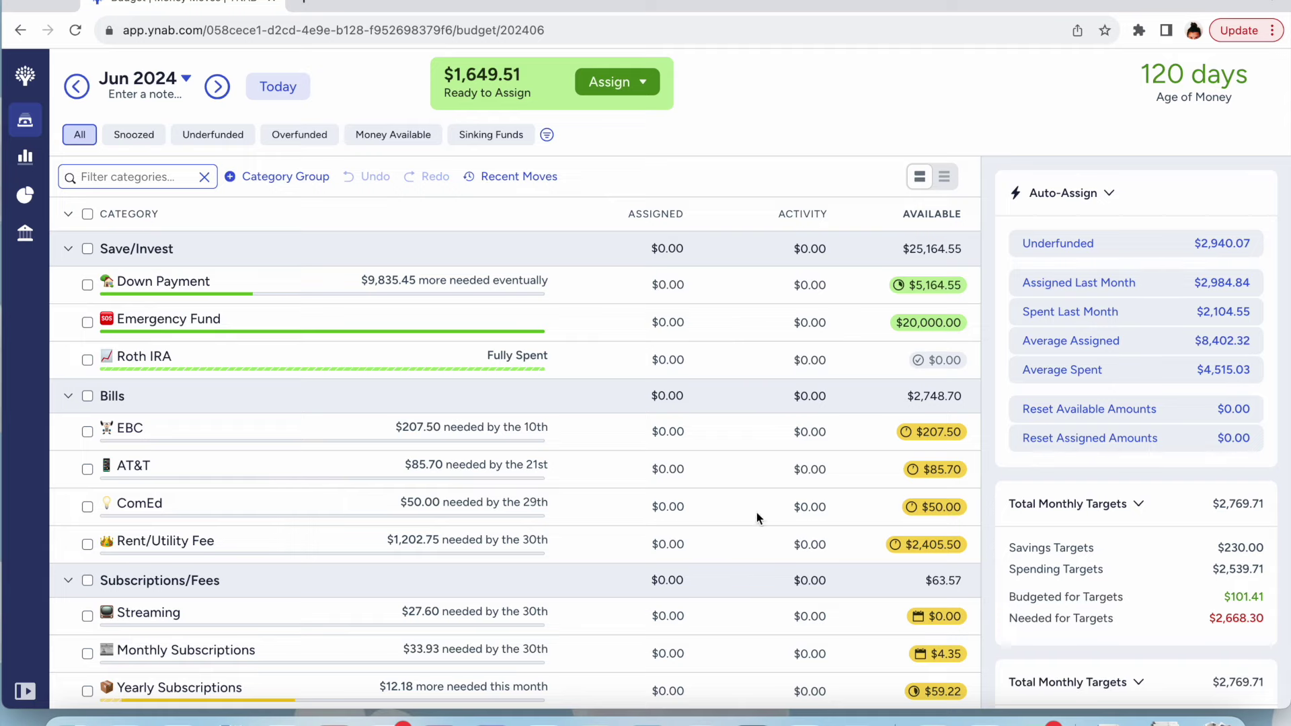
left_click(334, 718)
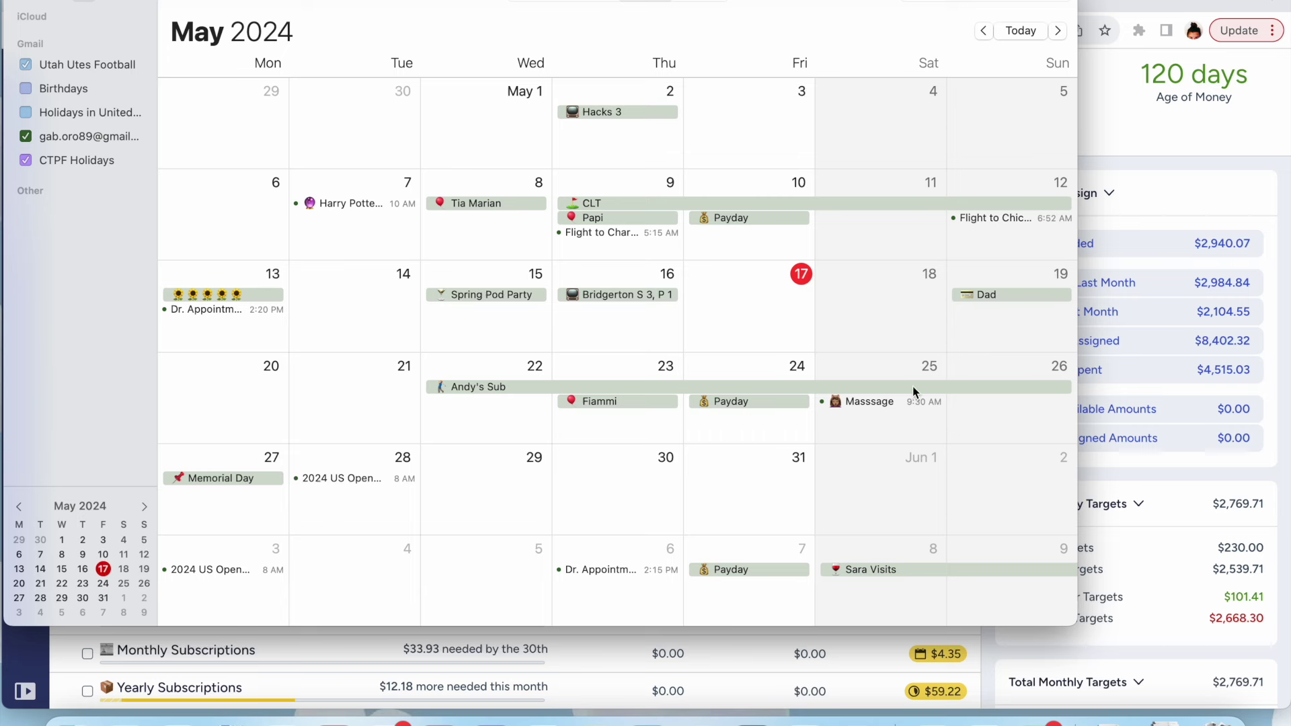
left_click(1160, 151)
scroll(611, 457, "down", 3)
Assign $103.75 to EBC and $85.70 to AT&T
scroll(611, 458, "up", 3)
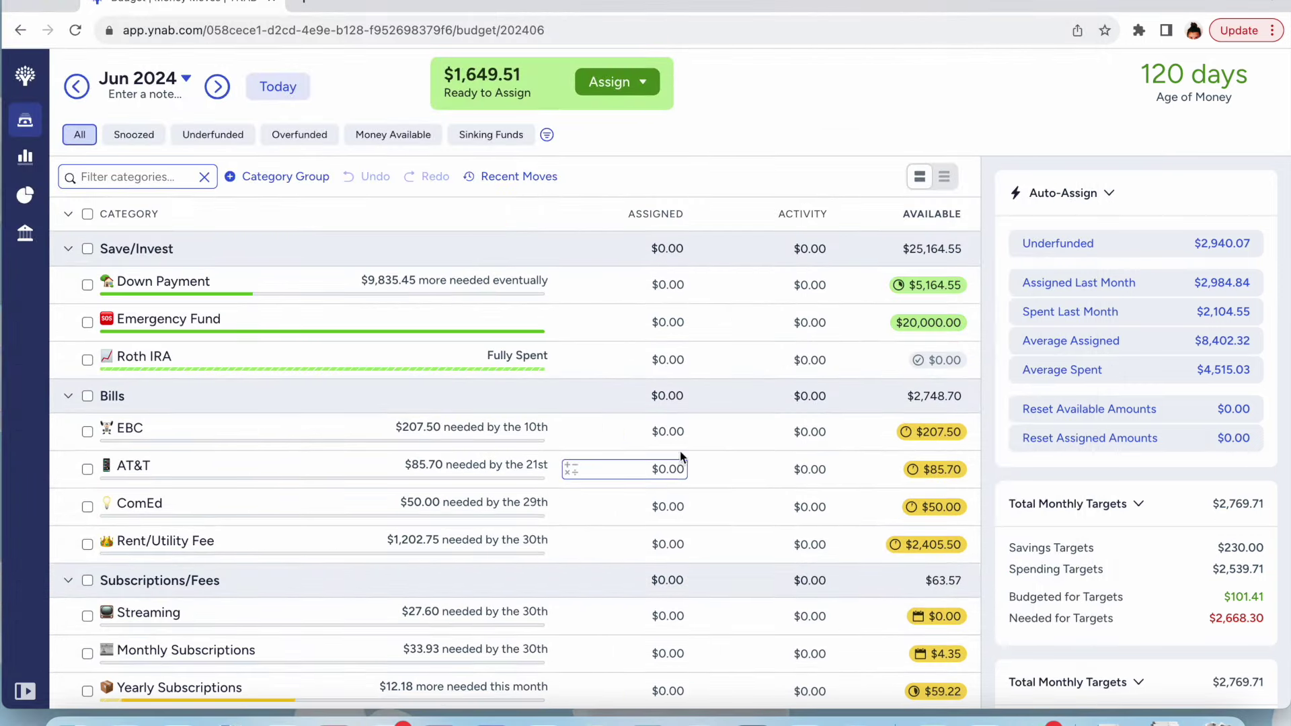
left_click(673, 432)
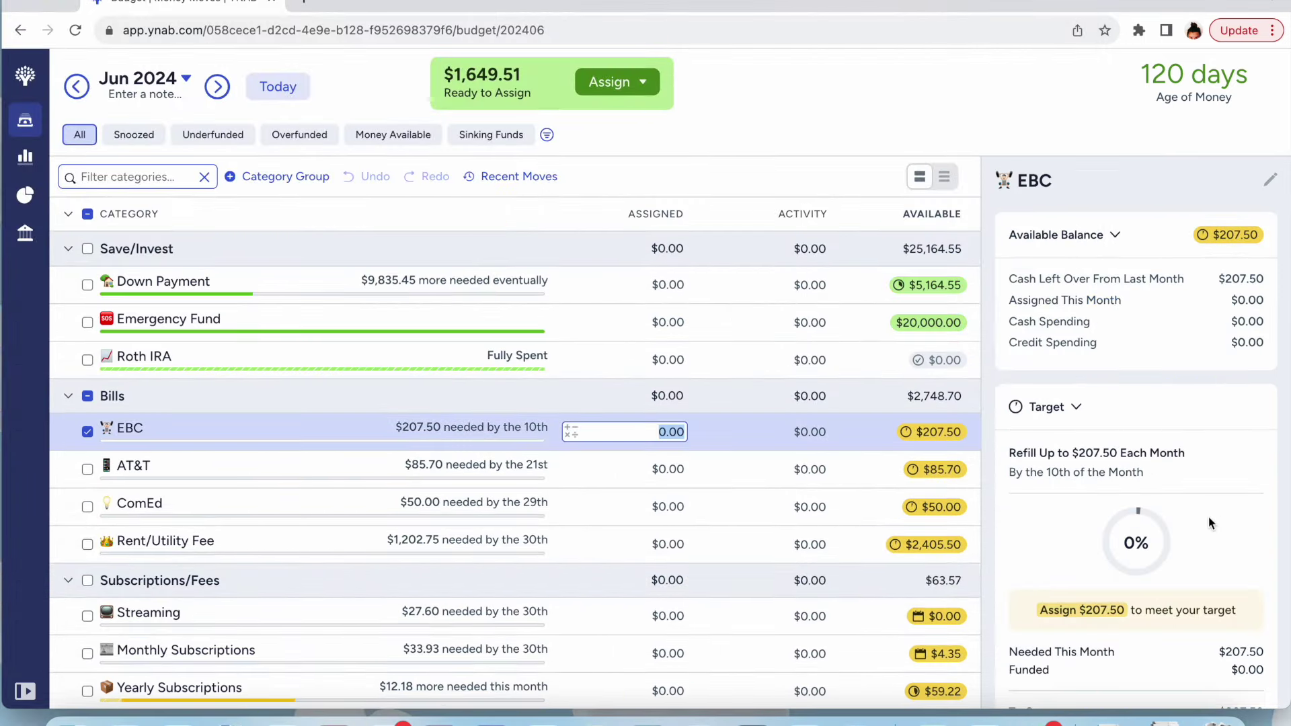
scroll(1209, 521, "down", 5)
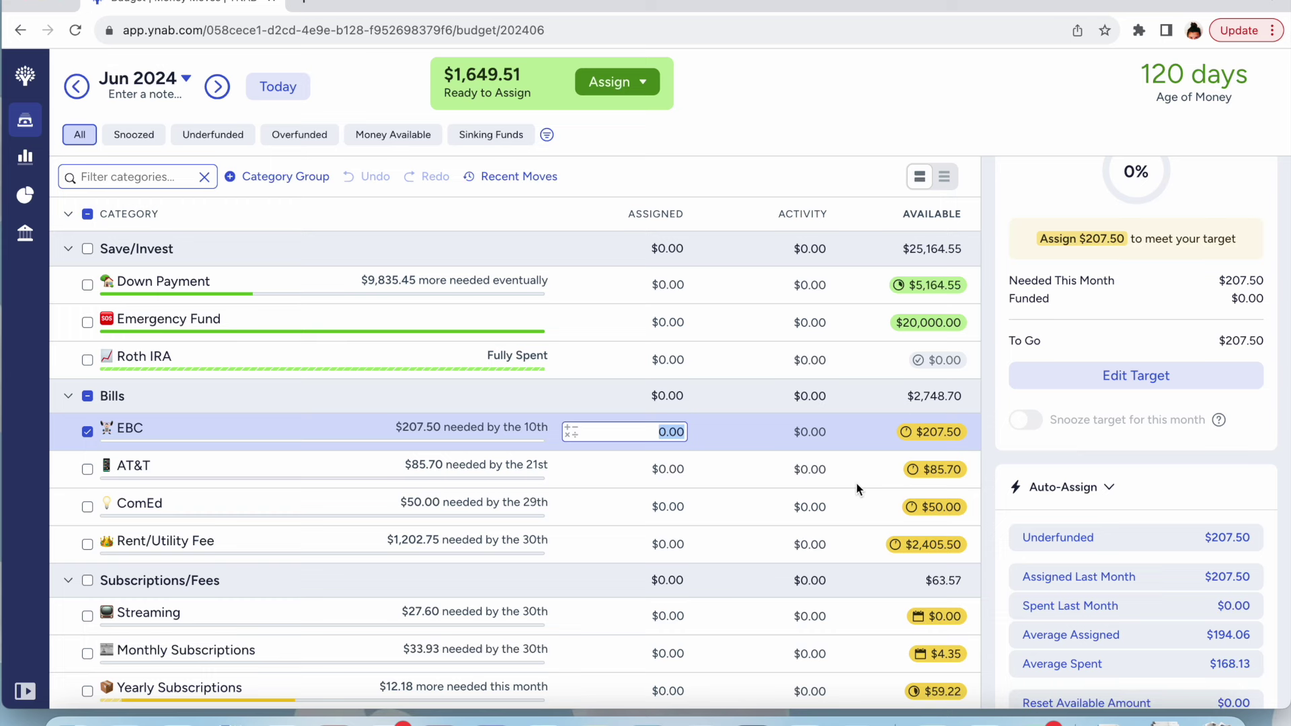
type("103.75")
key("Return")
left_click(670, 469)
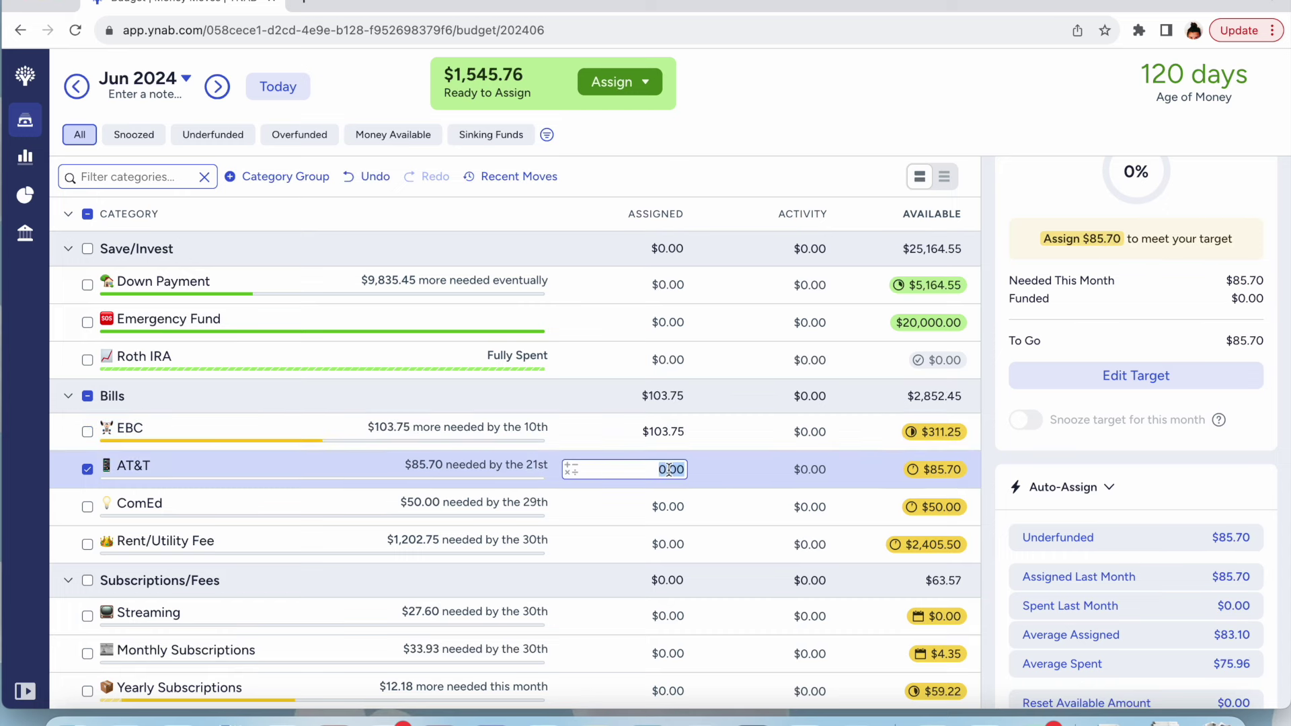
type("85.70")
Assign $50 to ComEd and half of 1202.75 ($601.38) to Rent/Utility Fee
left_click(681, 508)
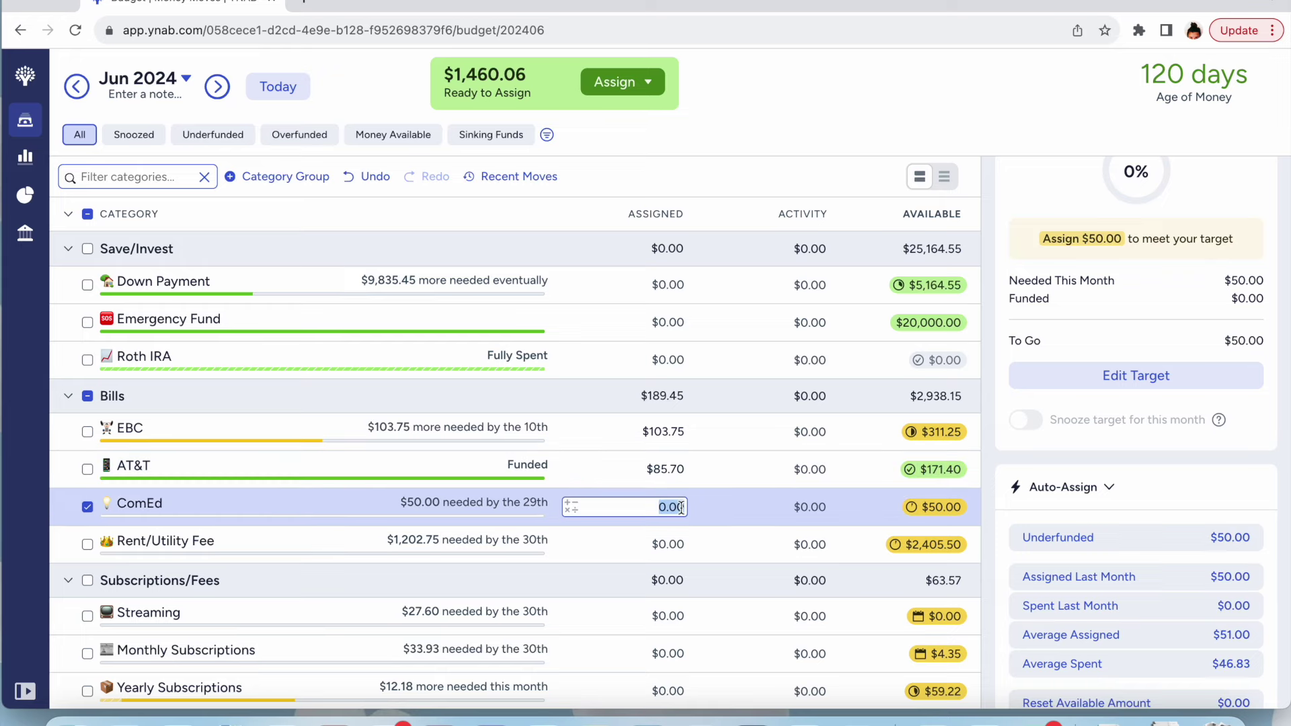
type("50")
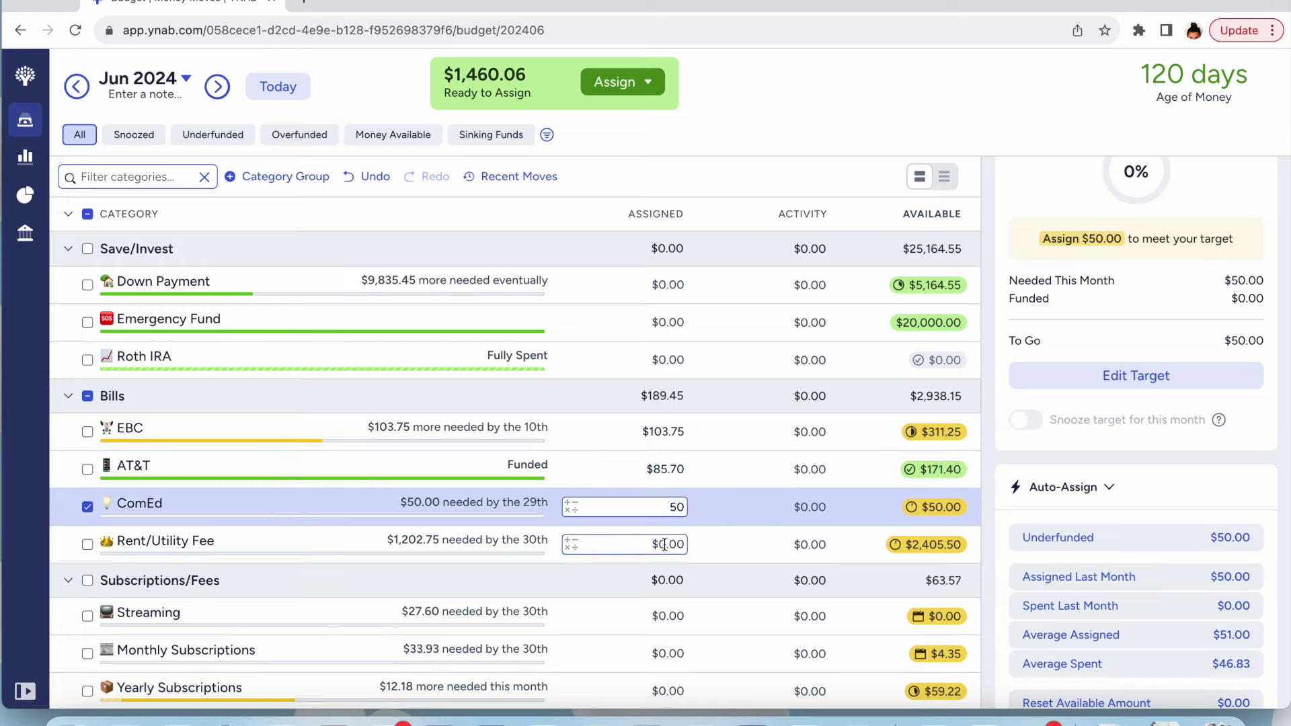
left_click(665, 545)
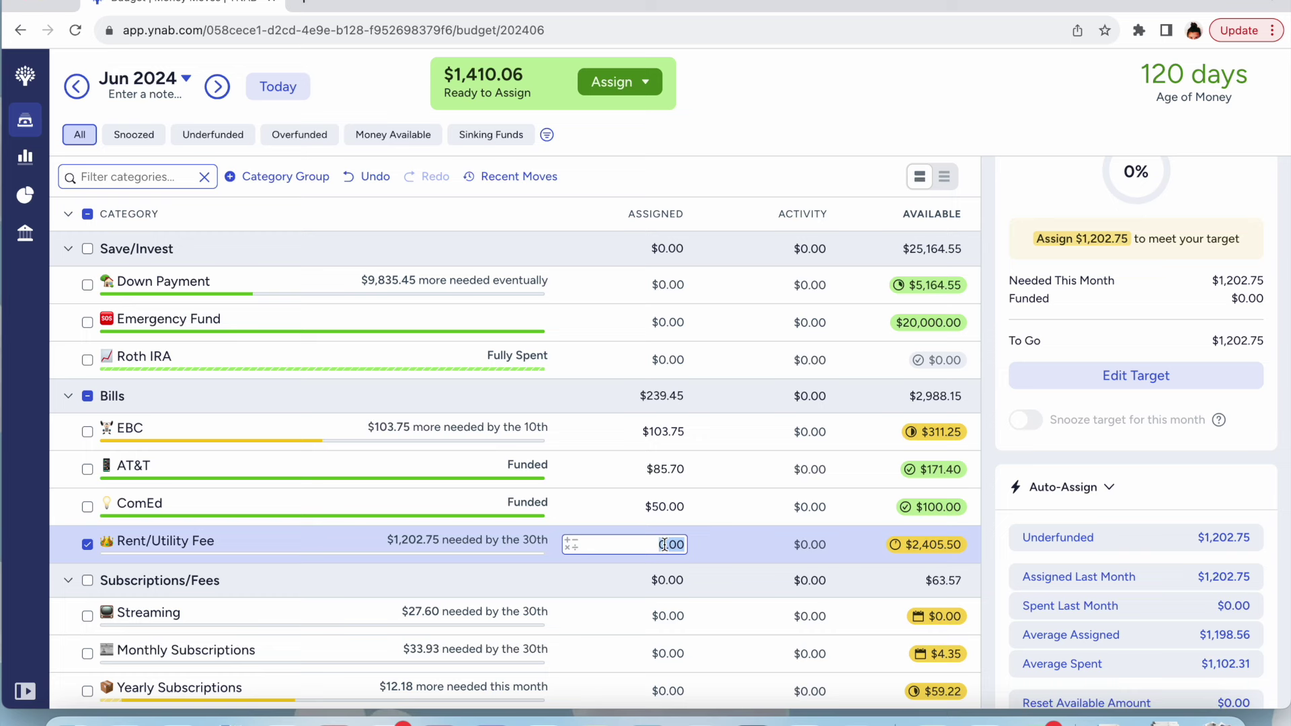
type("1202.75/2")
key("Return")
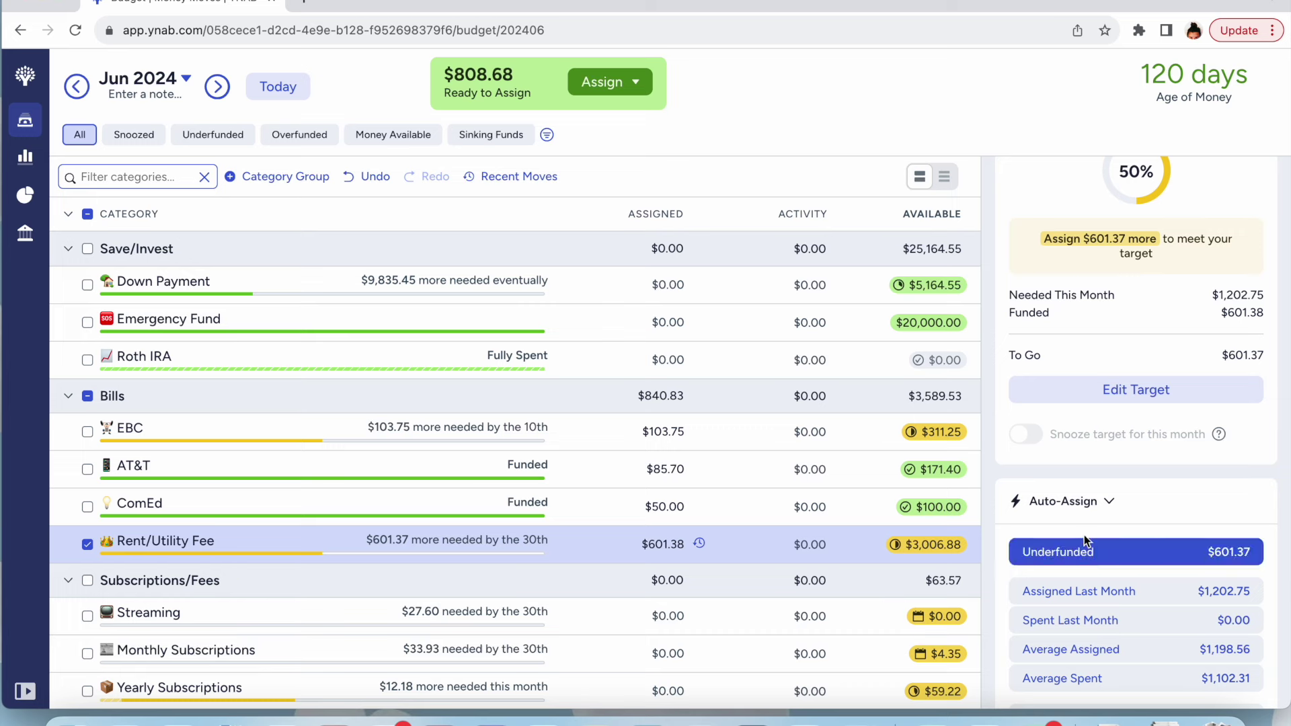
scroll(1085, 538, "down", 2)
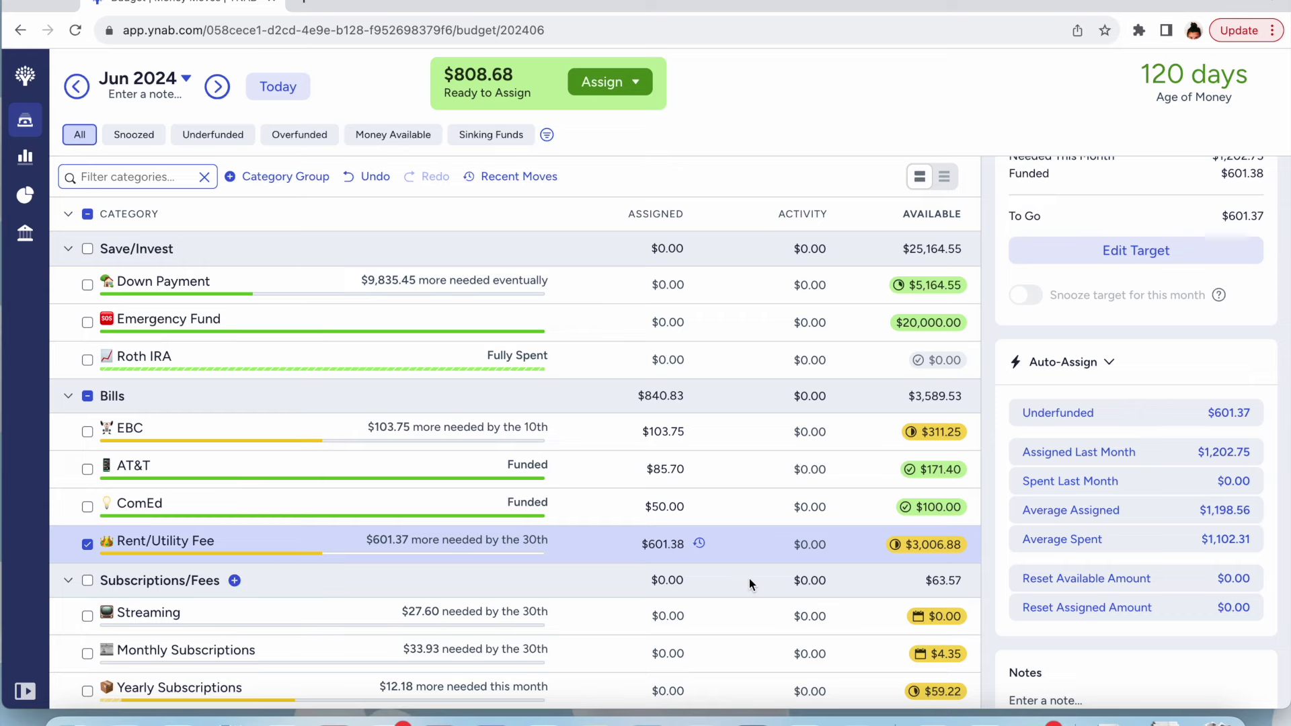
Assign $27.60 to Streaming and $33.93 to Monthly Subscriptions
scroll(749, 578, "down", 3)
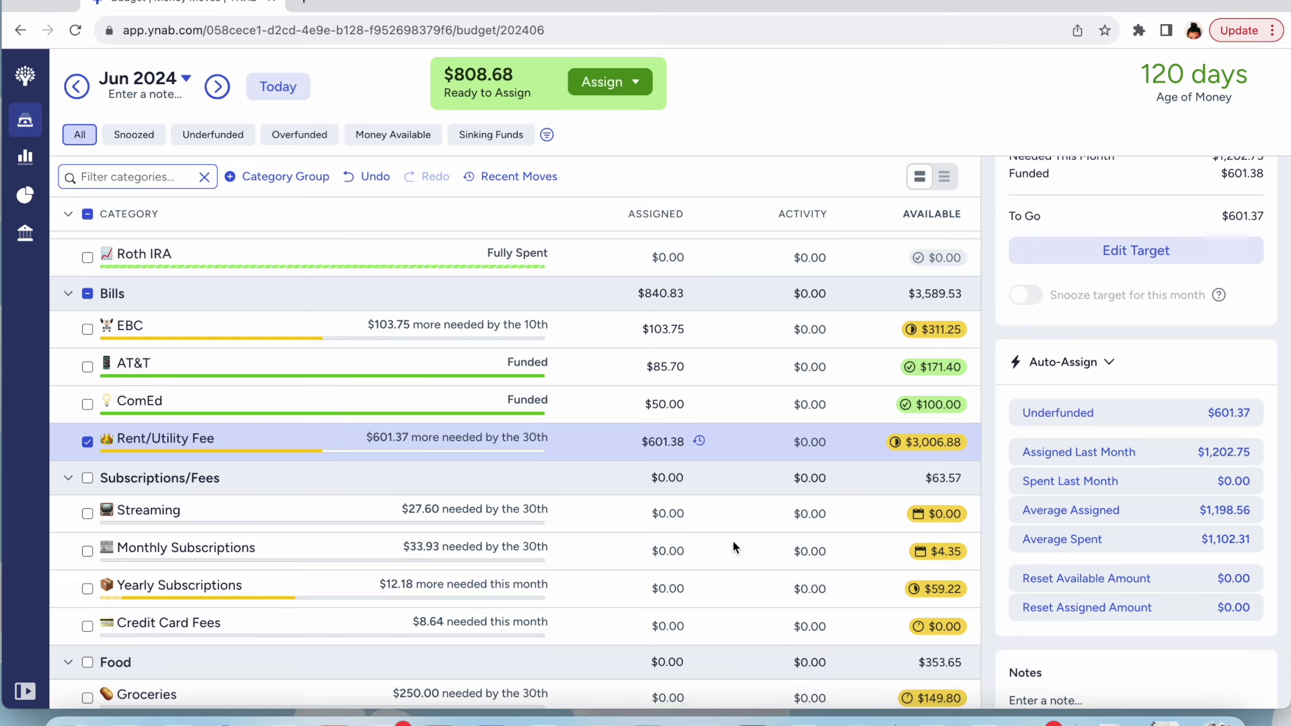
scroll(725, 524, "down", 2)
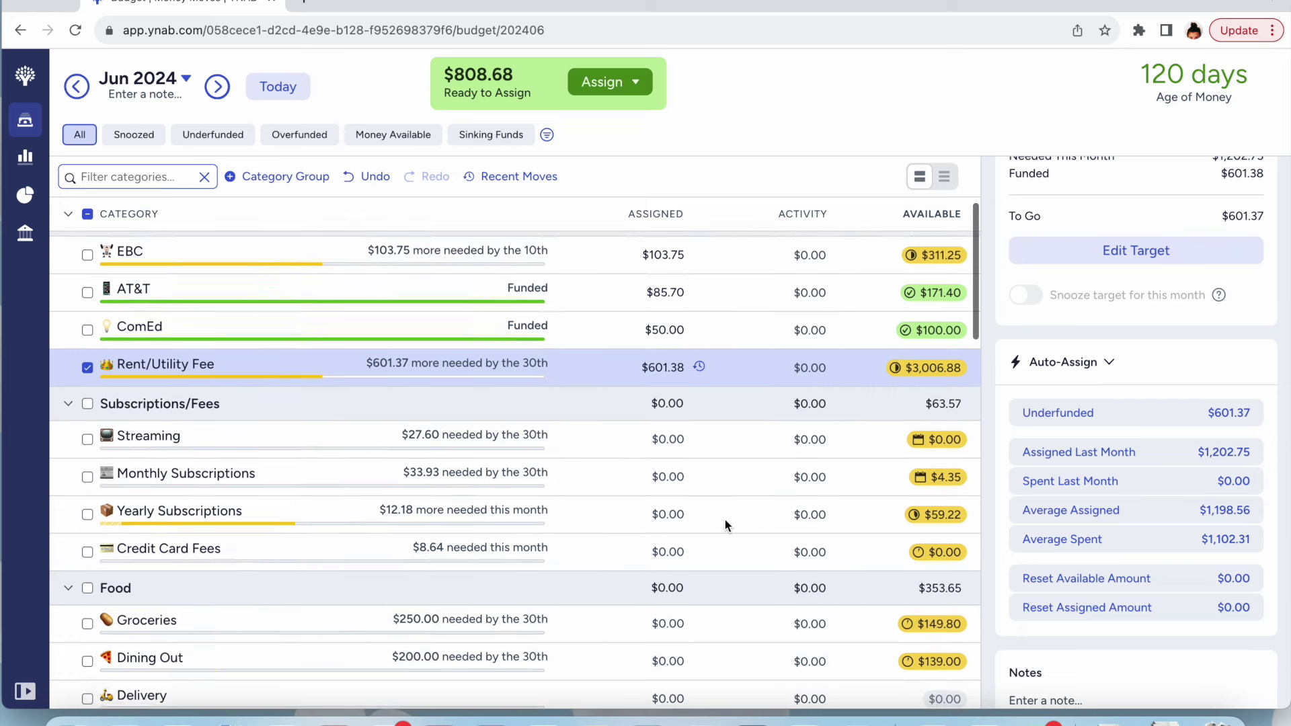
left_click(664, 436)
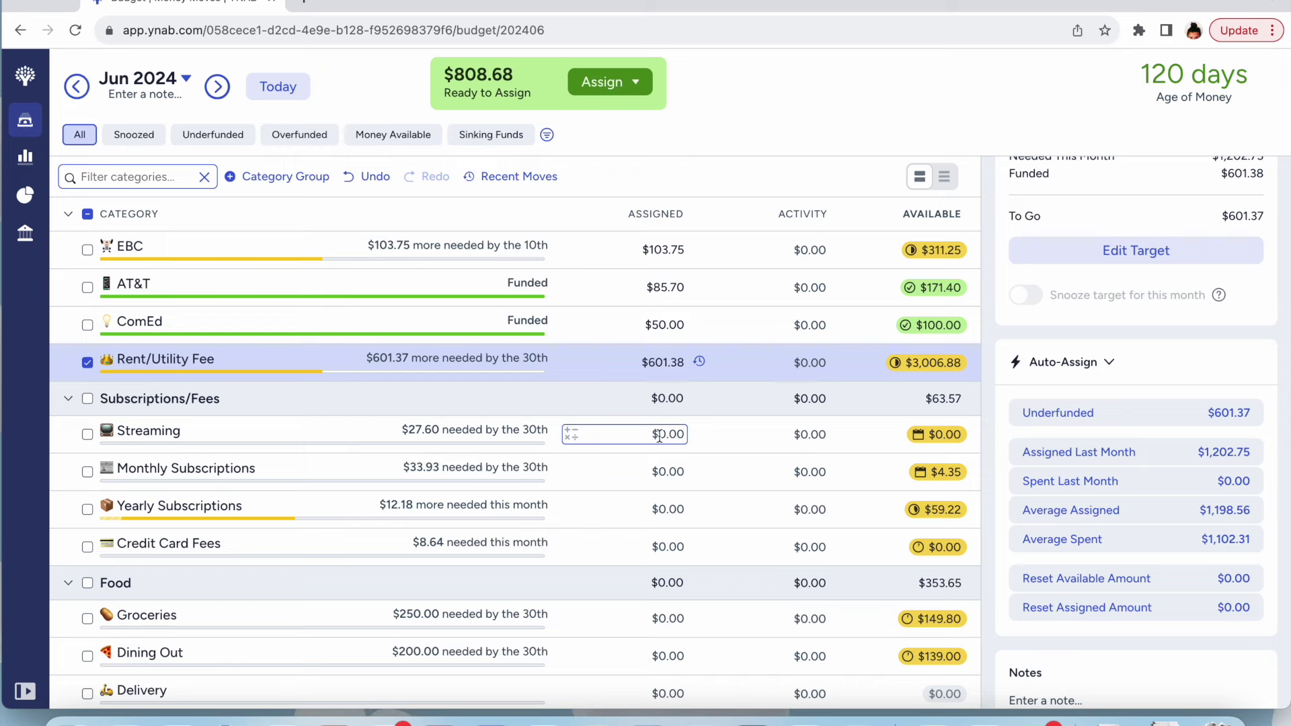
left_click(659, 436)
type("27.60")
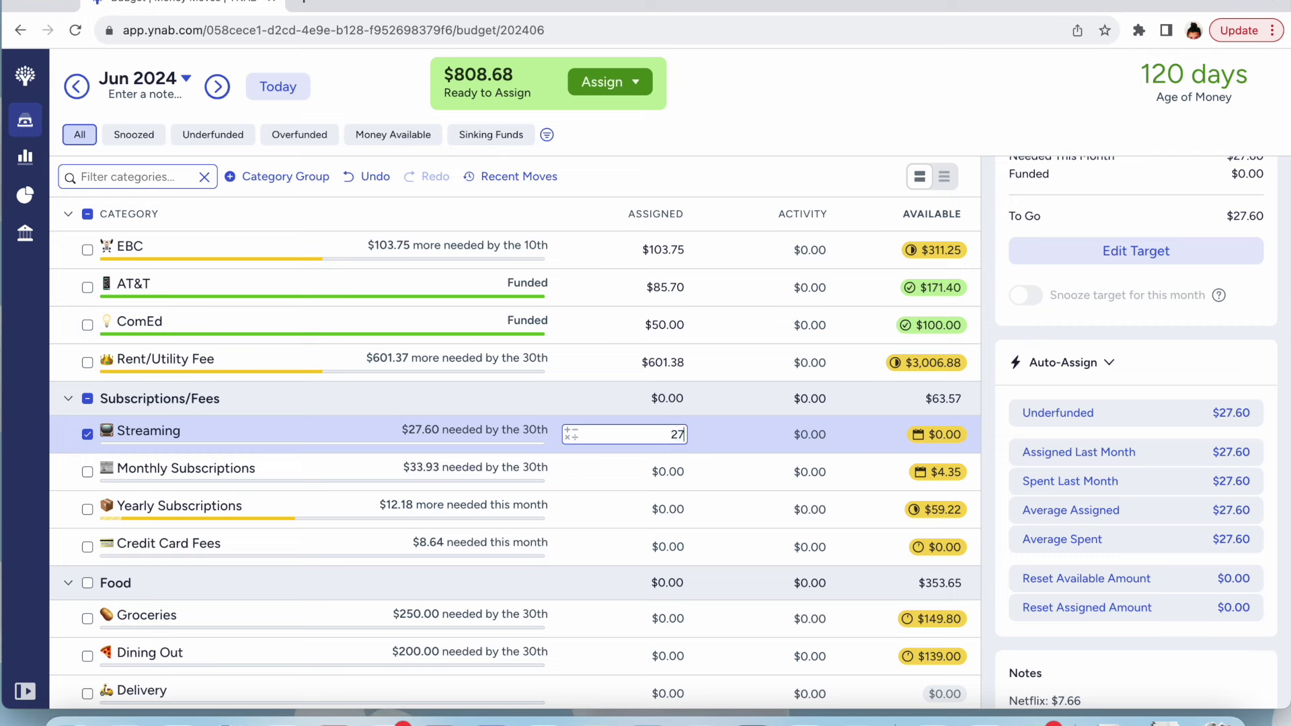
left_click(666, 473)
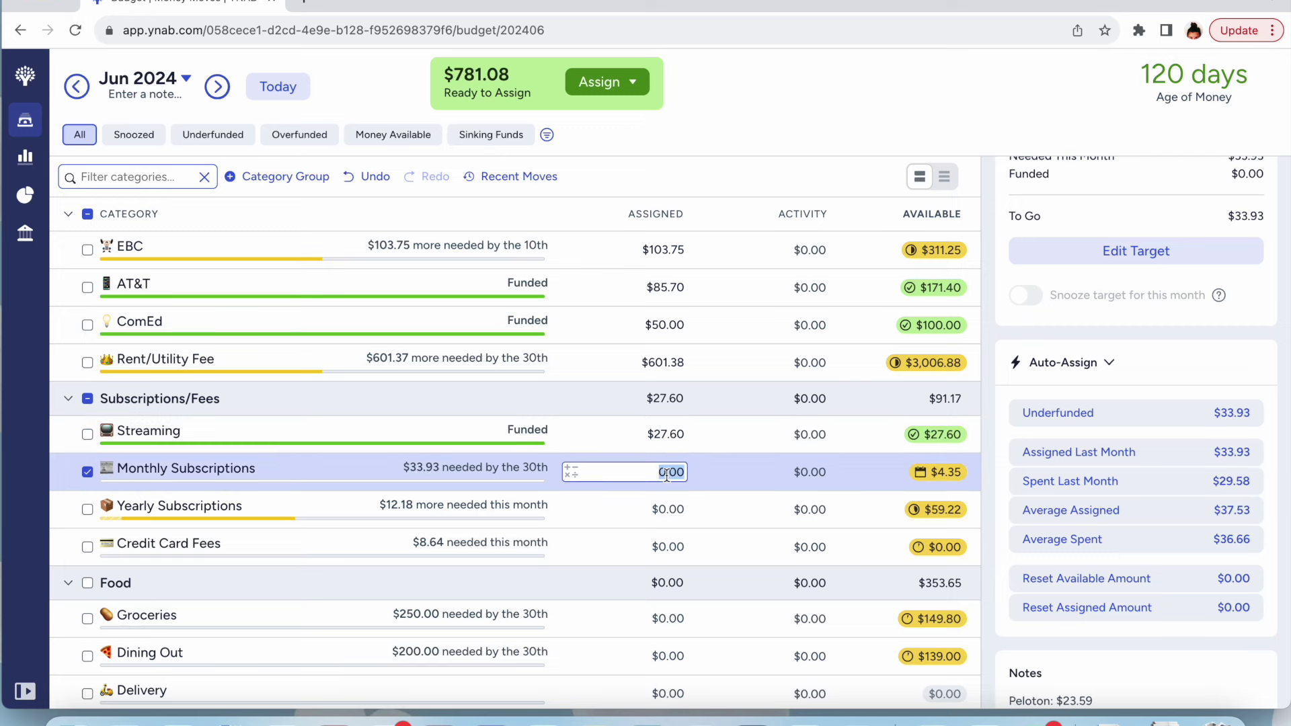
type("33.93")
key("Return")
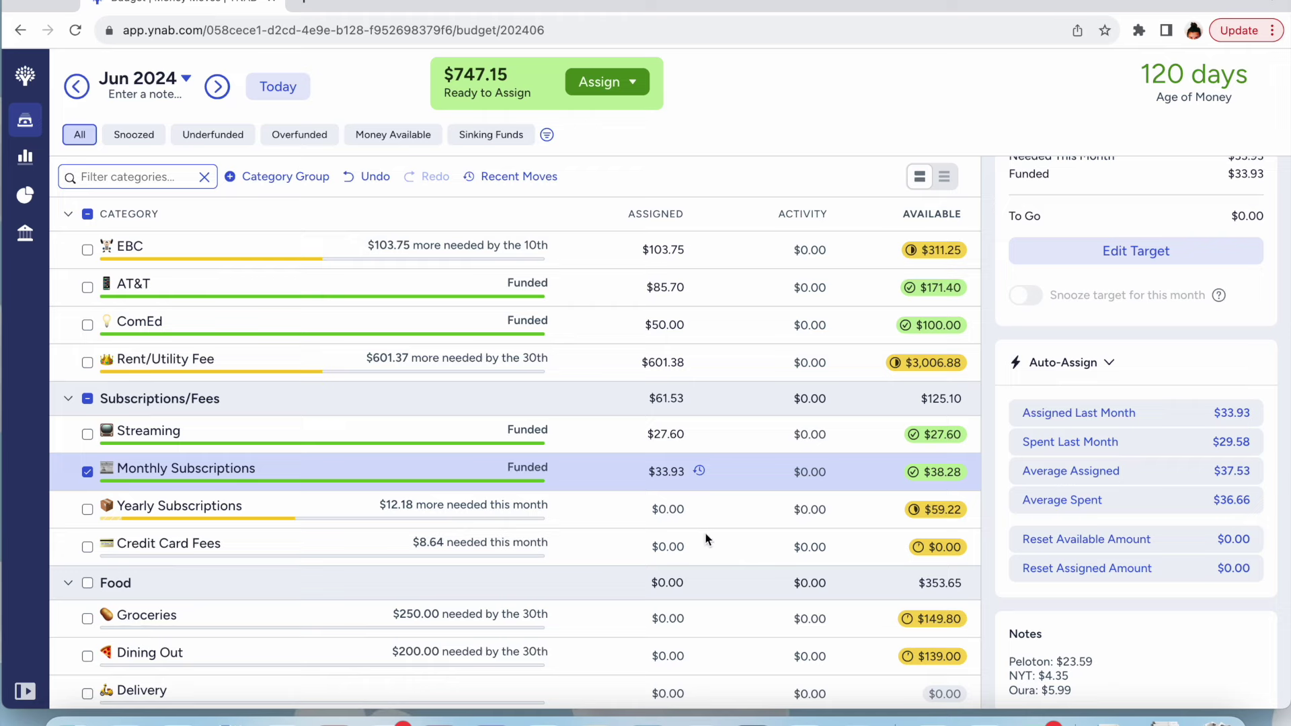
left_click(672, 510)
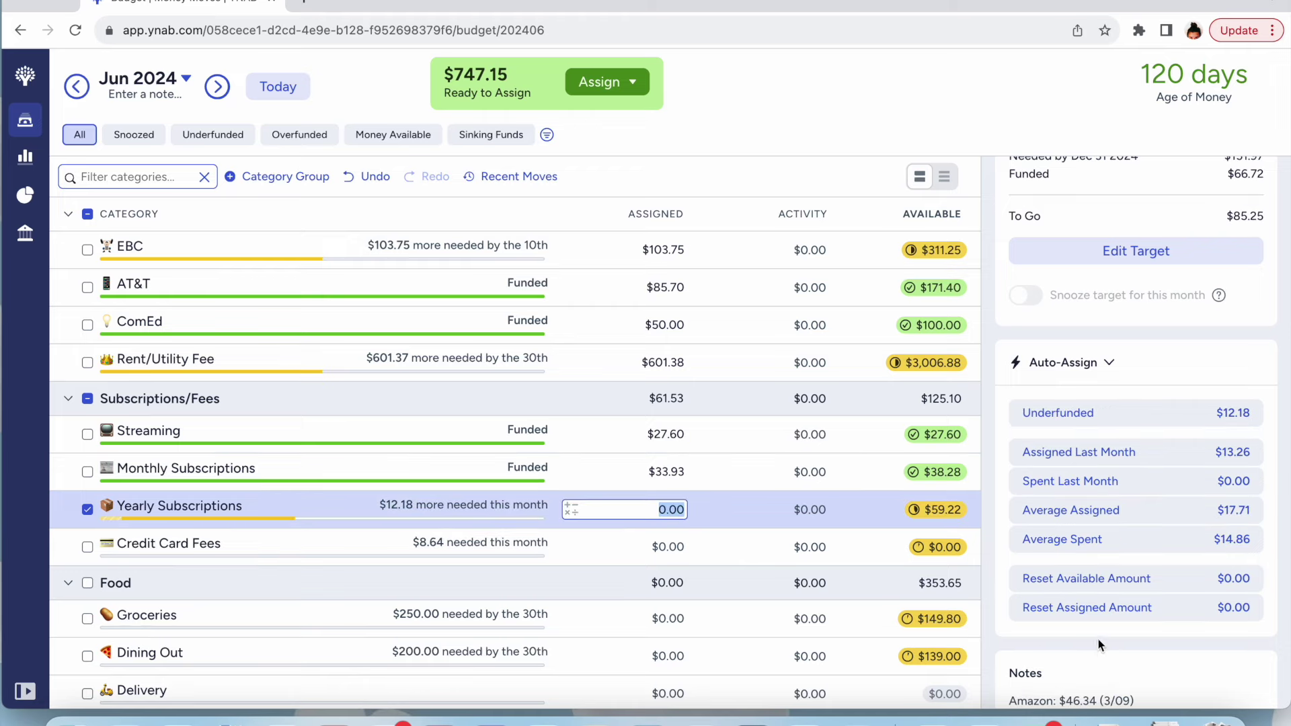
After checking May and April, raise the Yearly Subscriptions target to $159.47 (151.97+7.50)
scroll(1100, 638, "down", 2)
scroll(1100, 637, "up", 5)
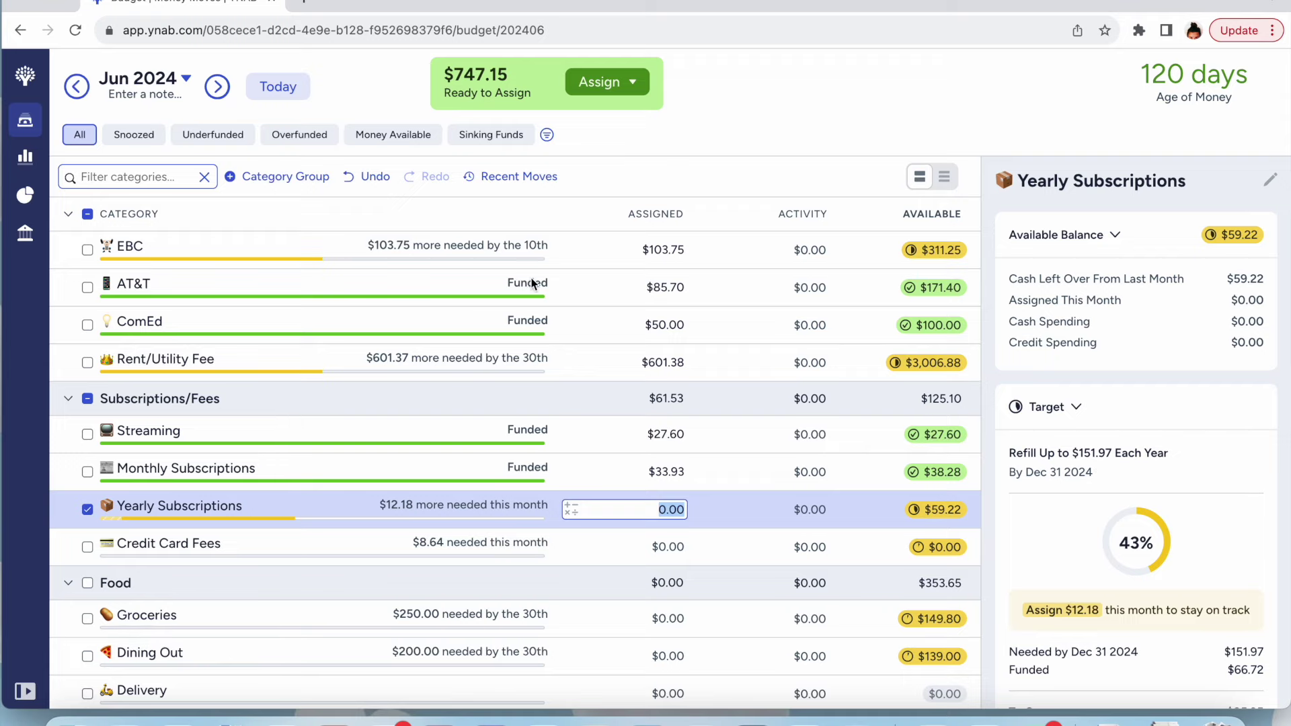
left_click(38, 133)
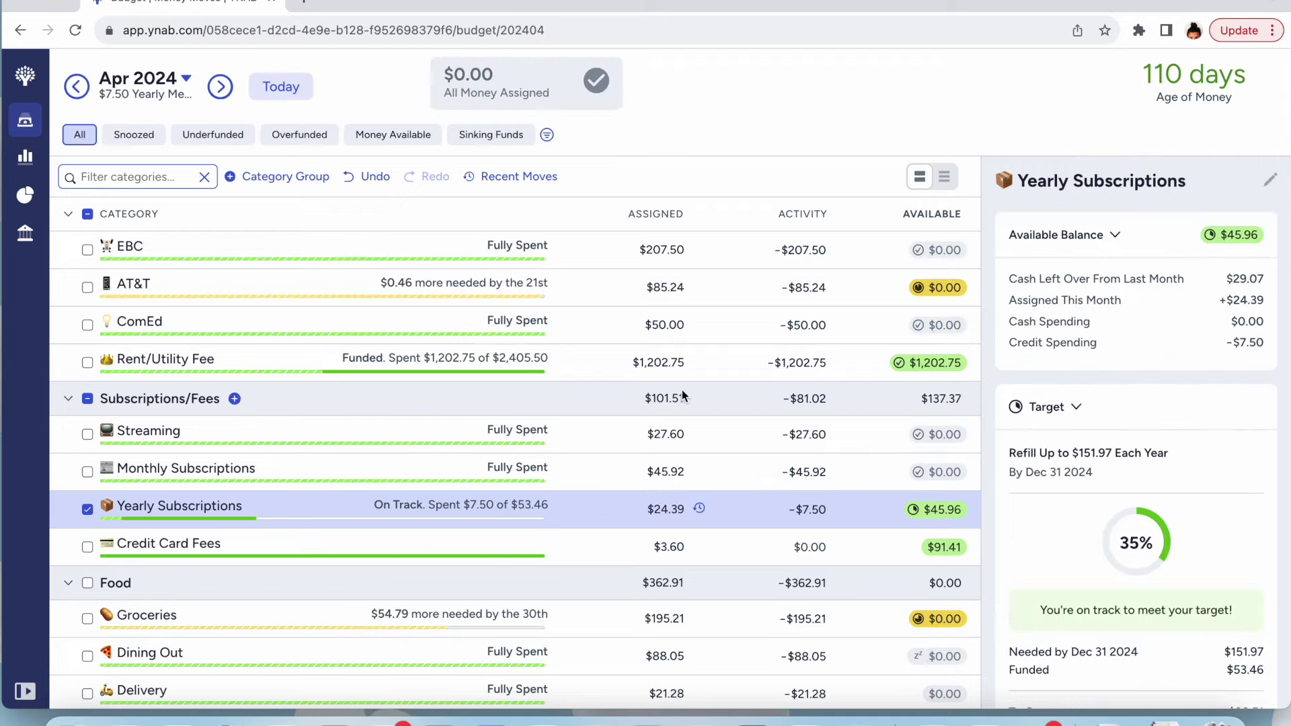
left_click(807, 509)
left_click(811, 511)
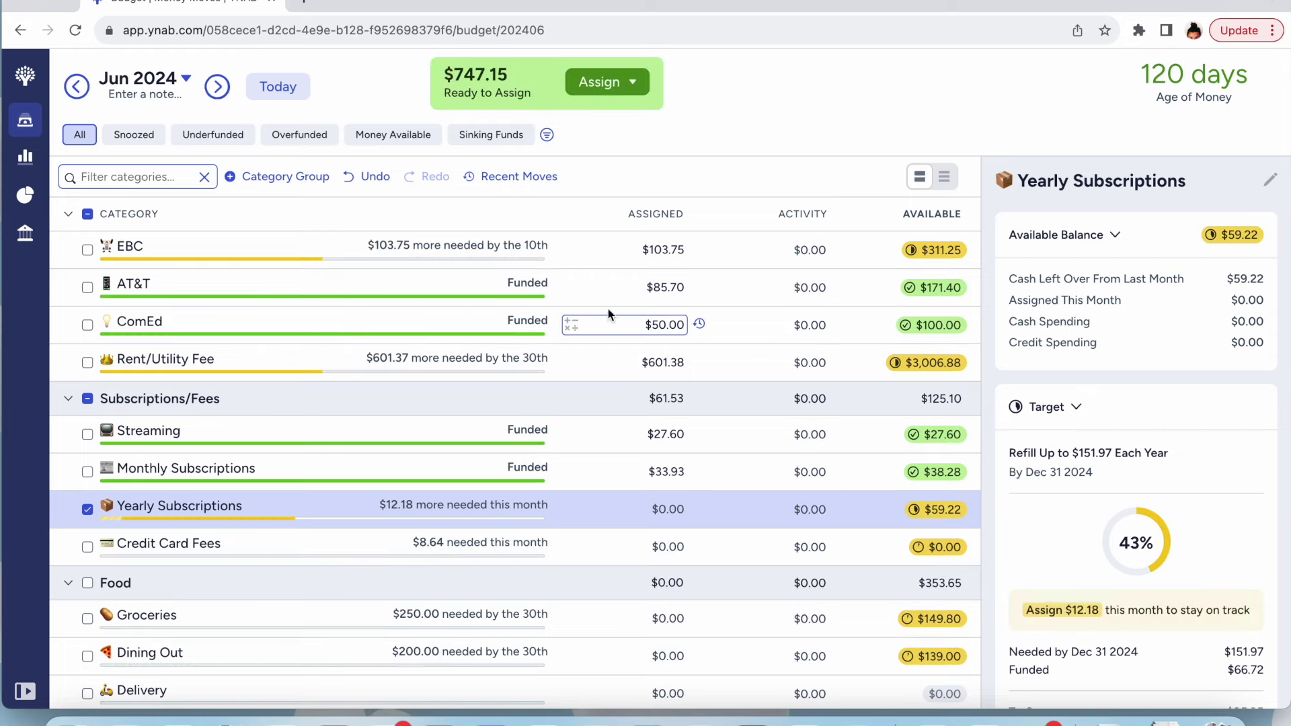
scroll(1137, 470, "down", 3)
left_click(1150, 645)
type("+75")
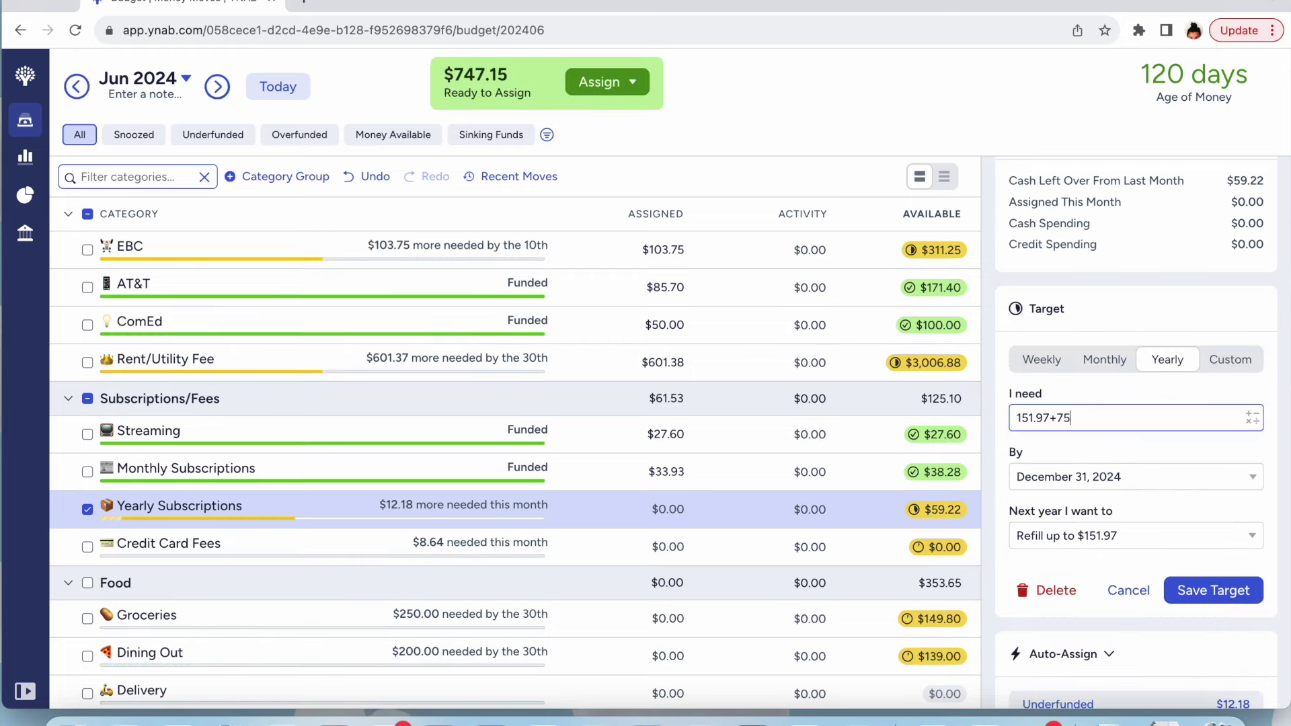
key("BackSpace")
type(".50")
left_click(1148, 479)
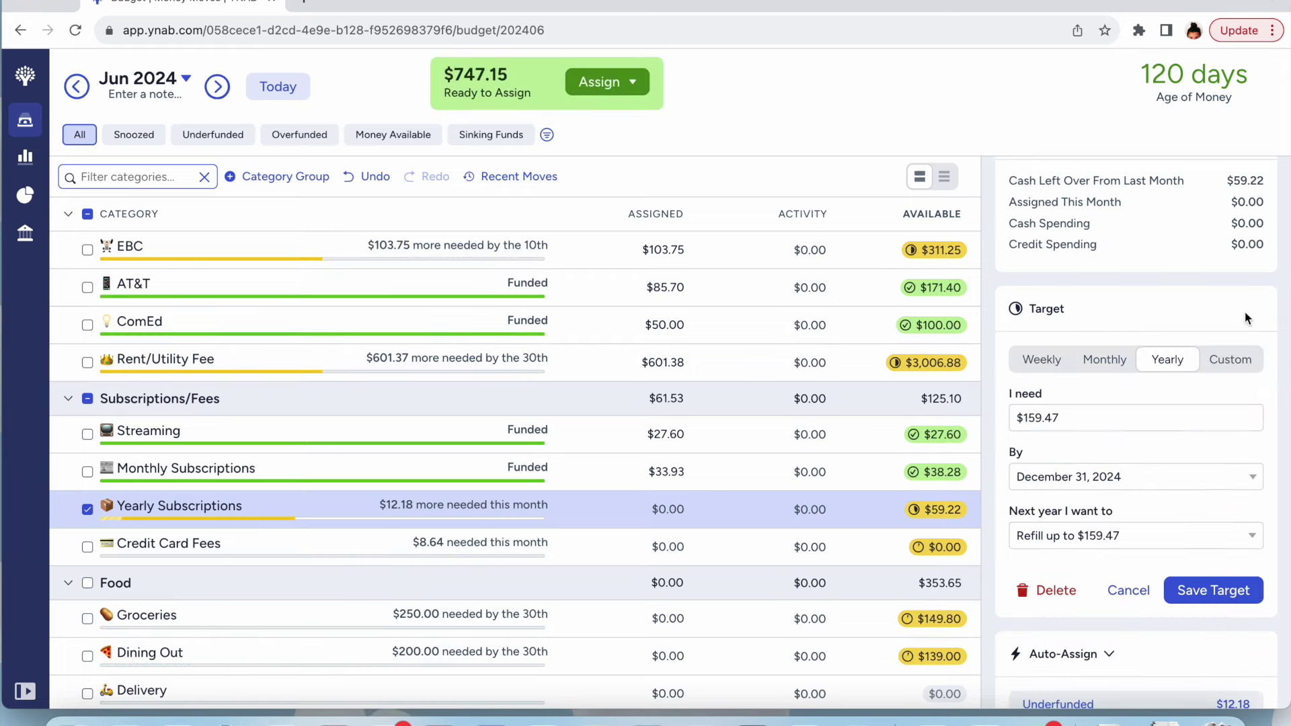
left_click(1247, 593)
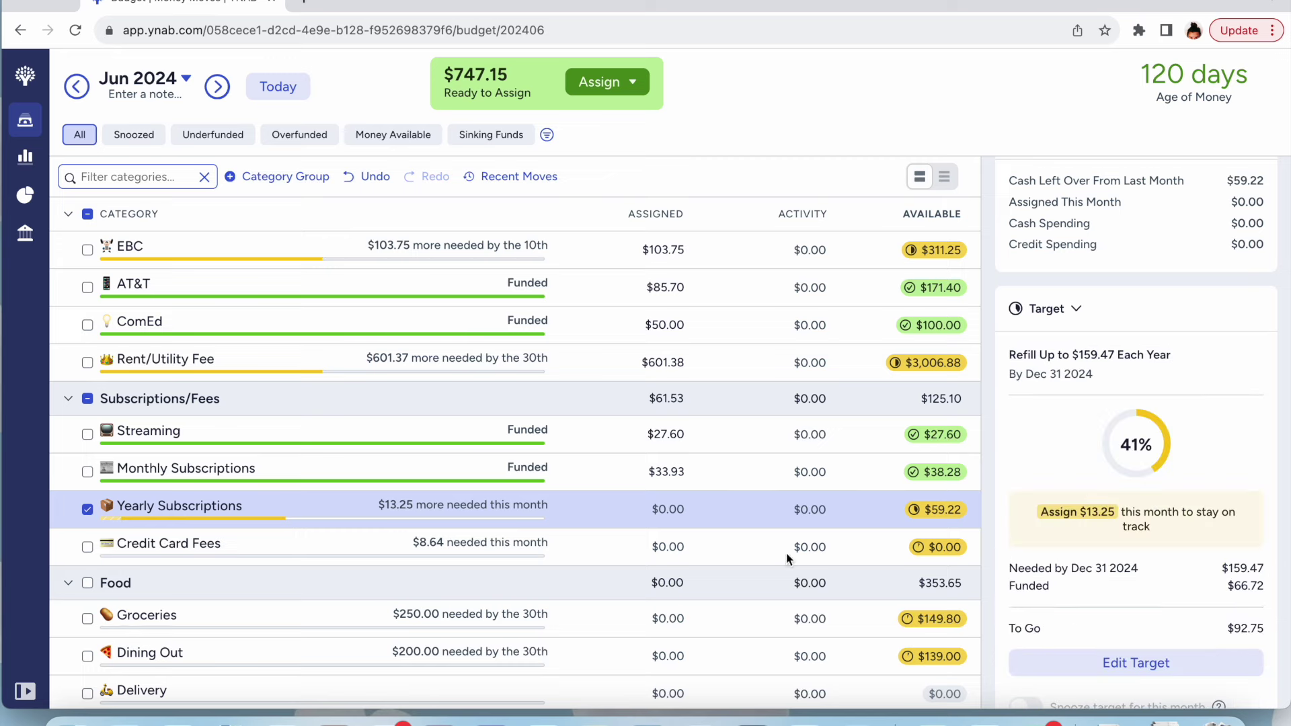
Assign $13.25 to Yearly Subscriptions and $8.64 to Credit Card Fees
left_click(675, 516)
key("BackSpace")
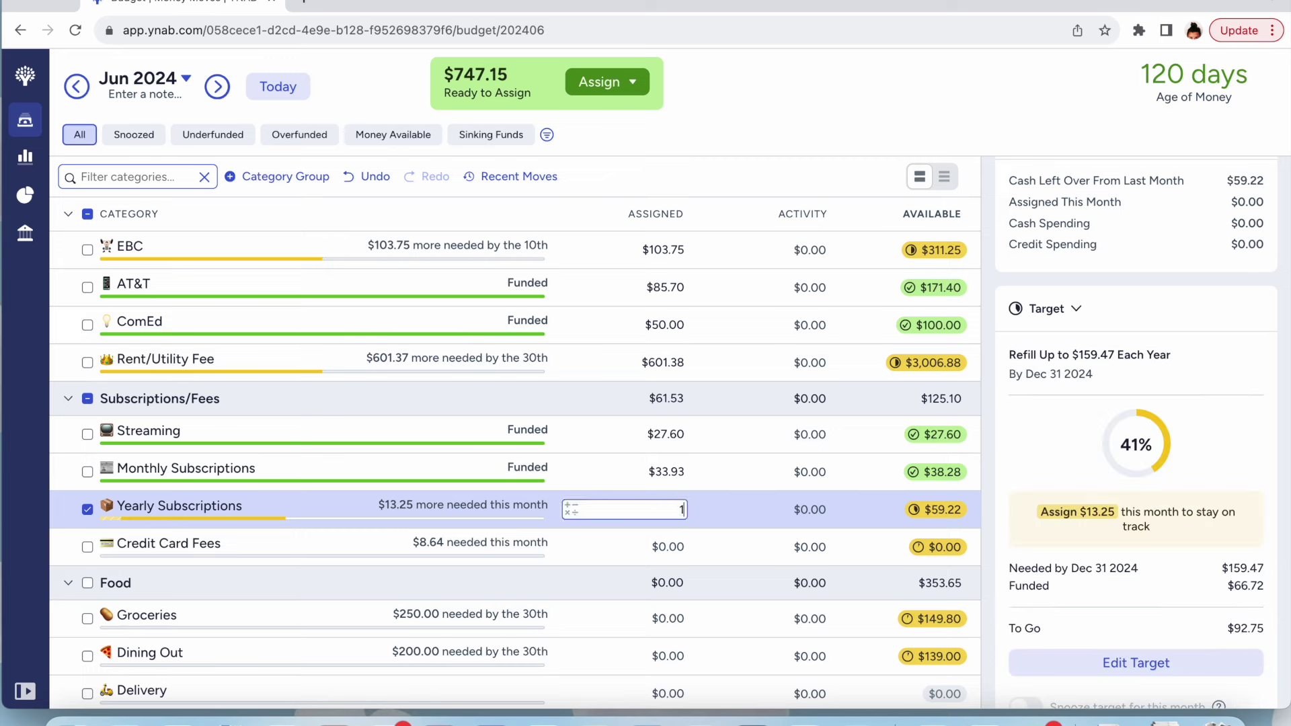
type("13.25")
left_click(663, 550)
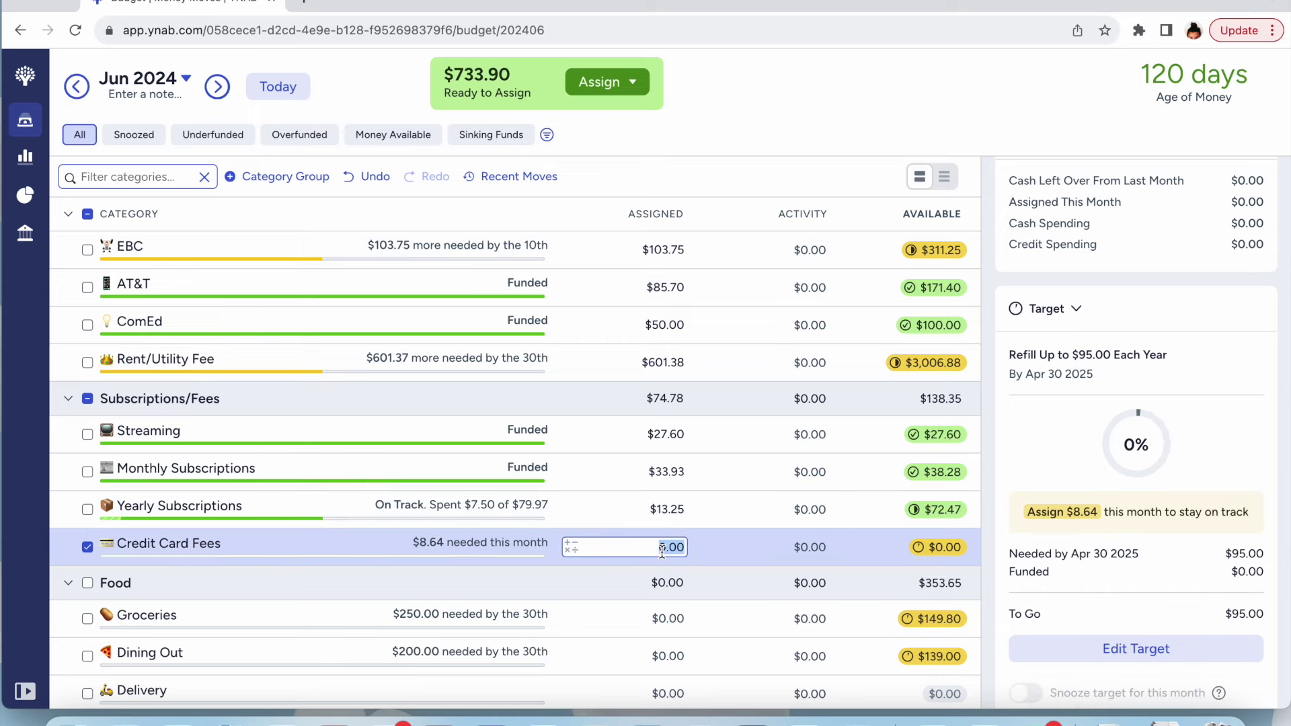
key("BackSpace")
type("864")
key("BackSpace")
key("BackSpace")
type(".64")
key("Return")
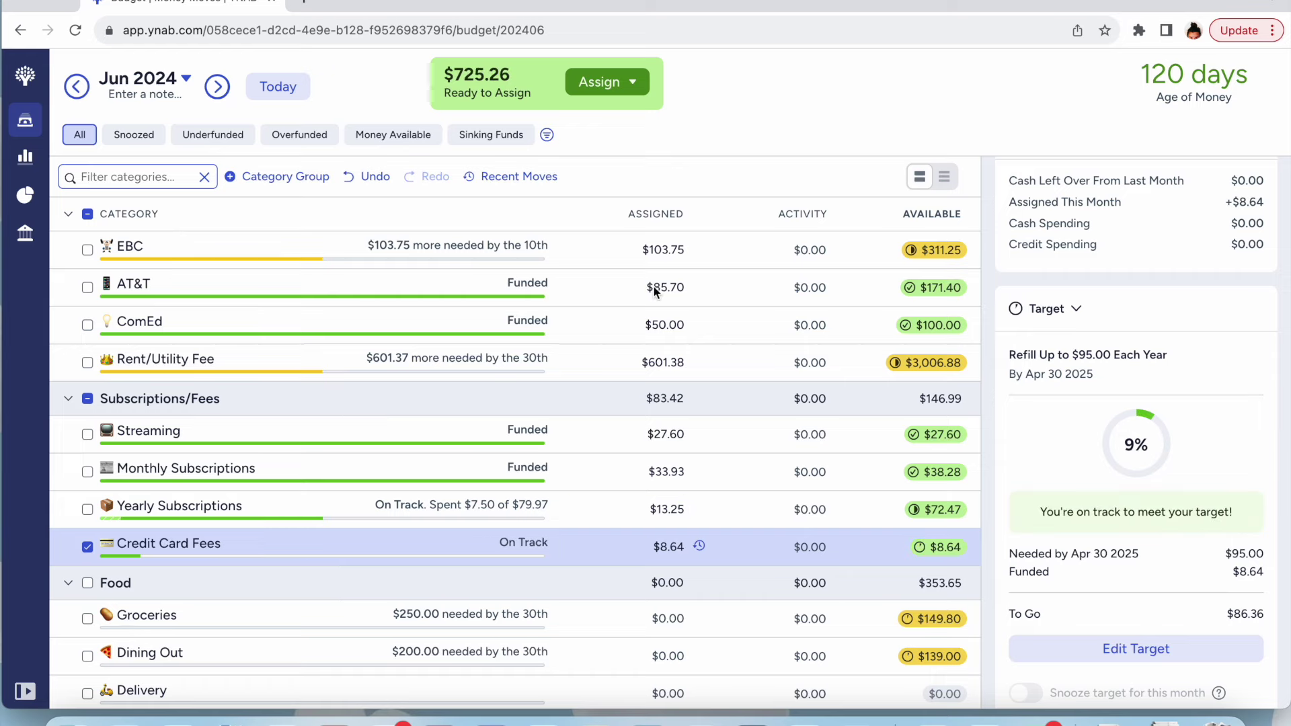
Assign $50 to Entertainment and $25 to Miscellaneous, clearing Rideshare back to $0.00
scroll(574, 658, "down", 3)
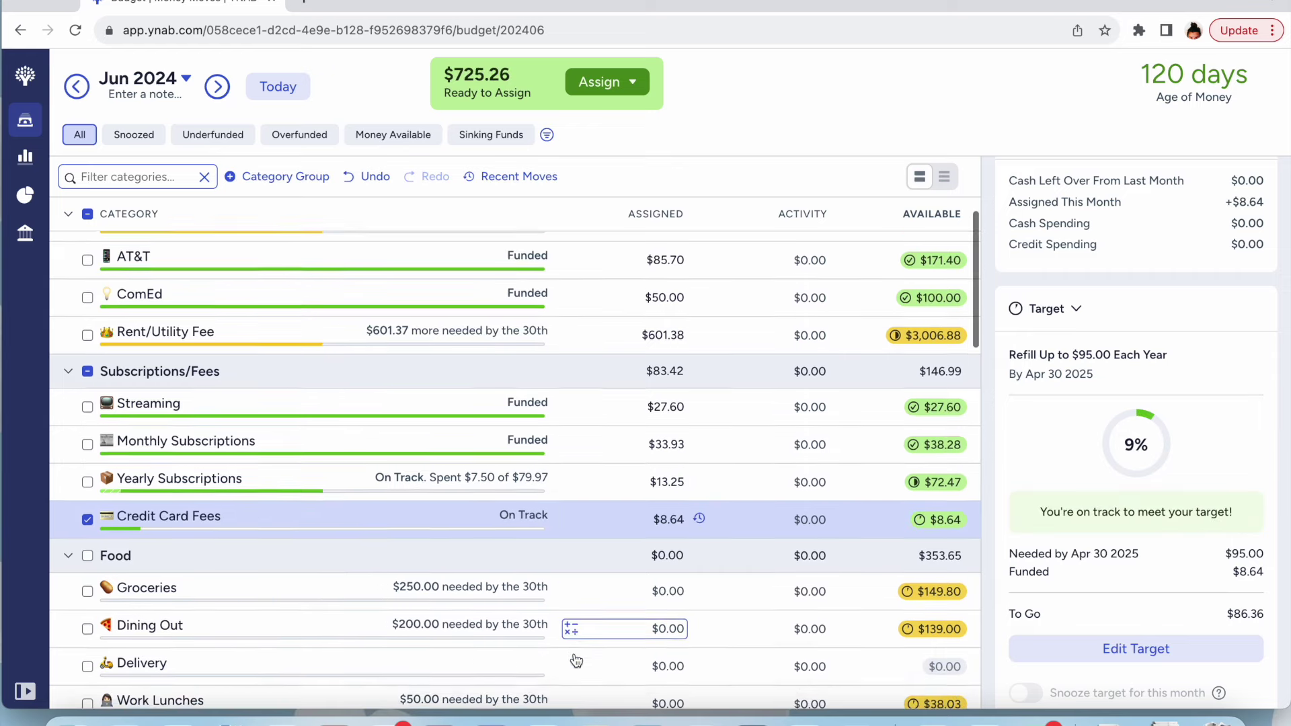
scroll(575, 653, "down", 2)
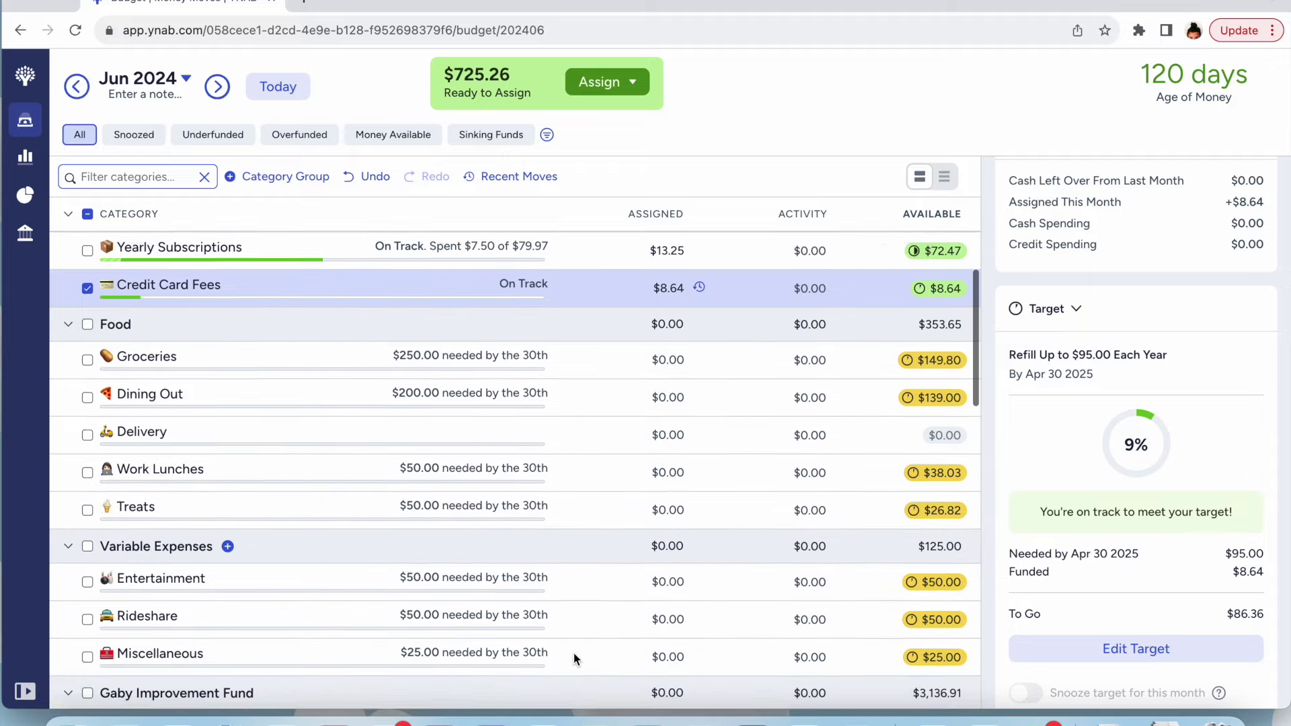
left_click(656, 530)
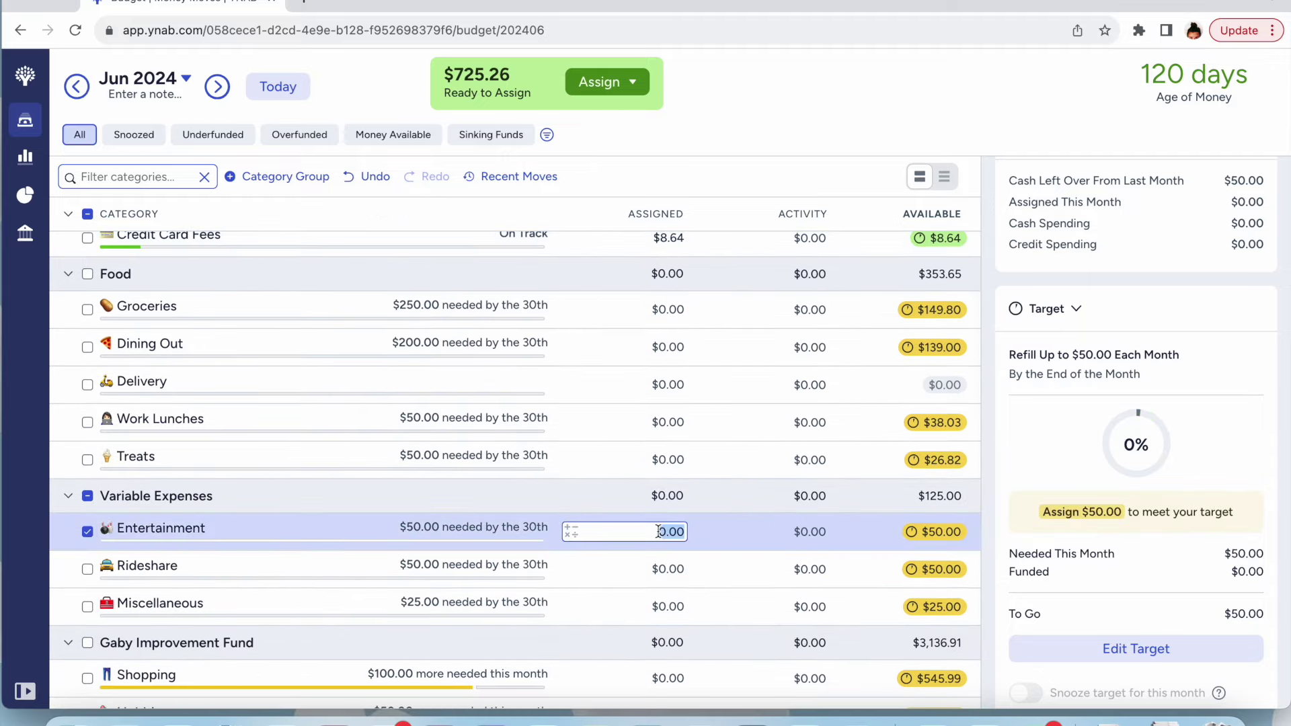
type("50")
left_click(649, 569)
type("50")
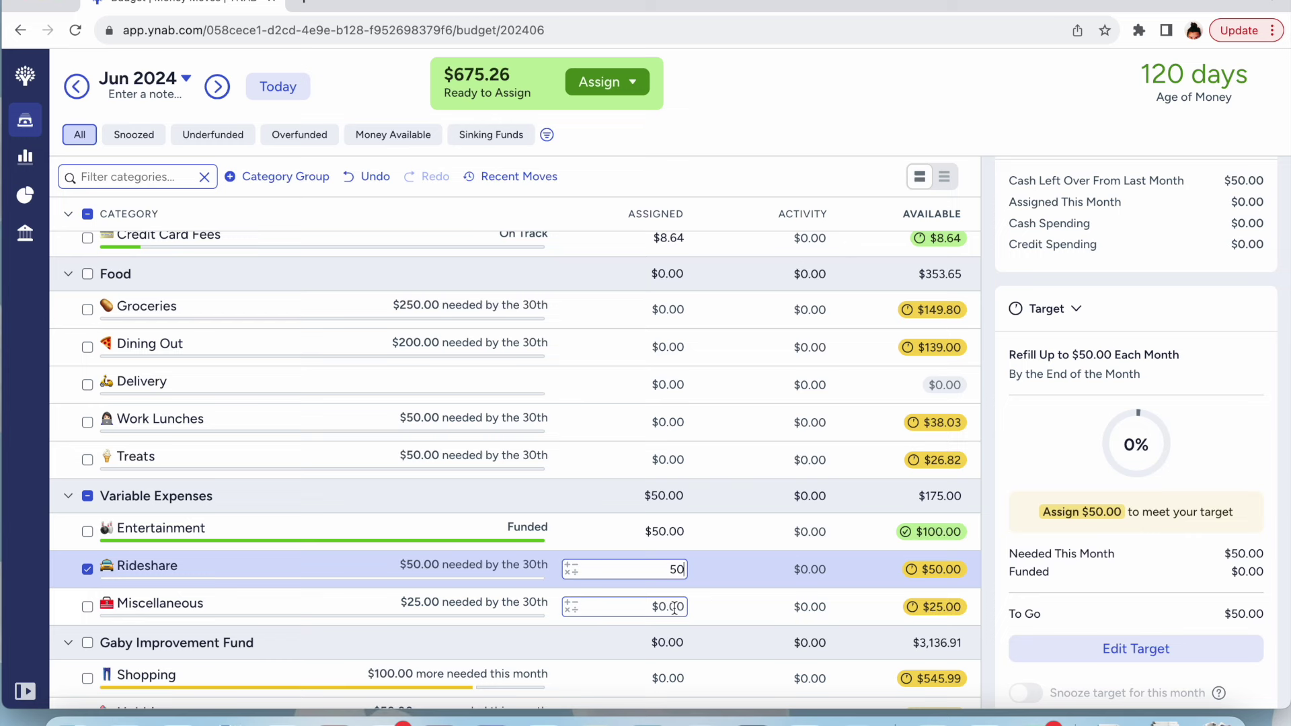
key("Return")
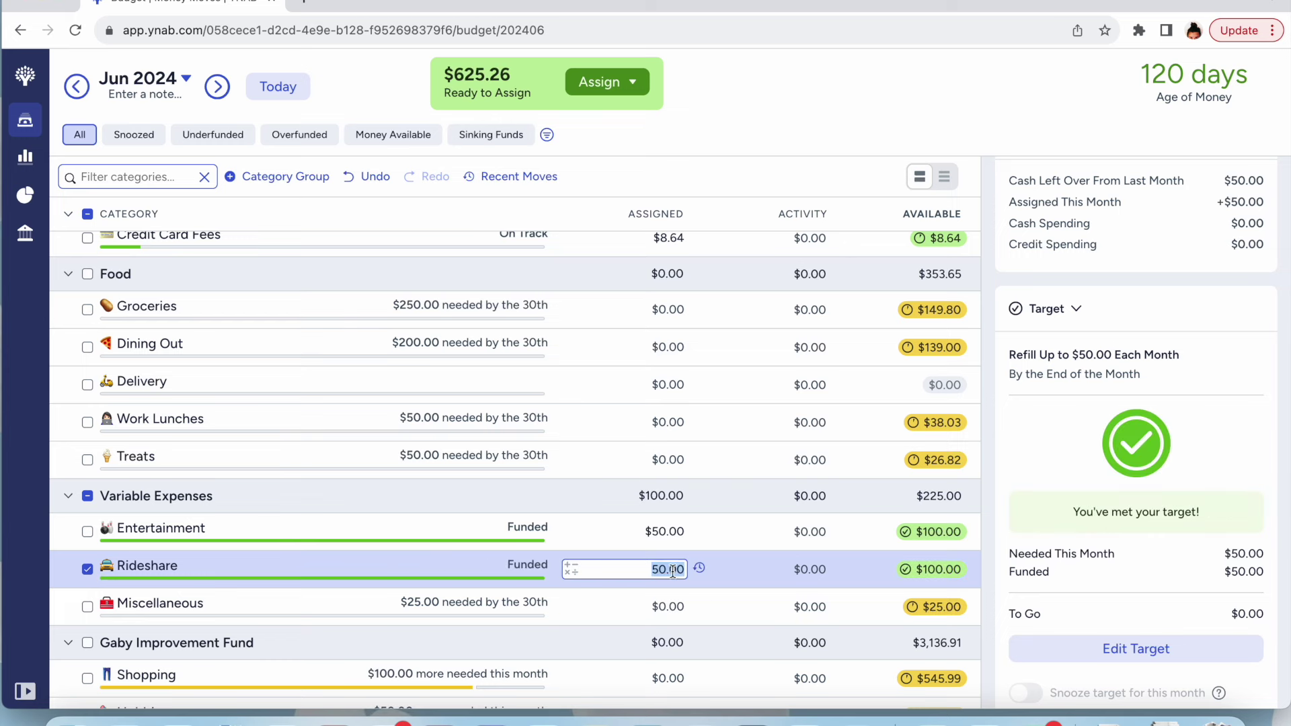
key("BackSpace")
left_click(671, 609)
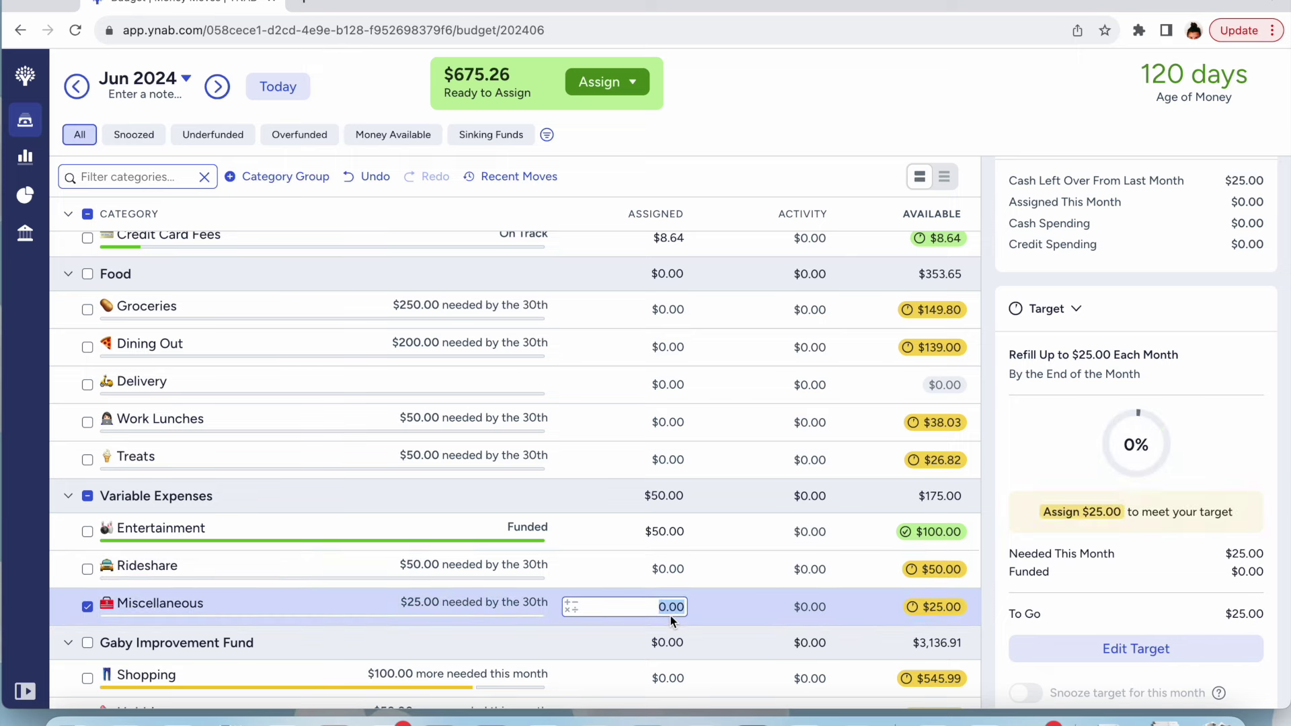
type("25")
left_click(774, 124)
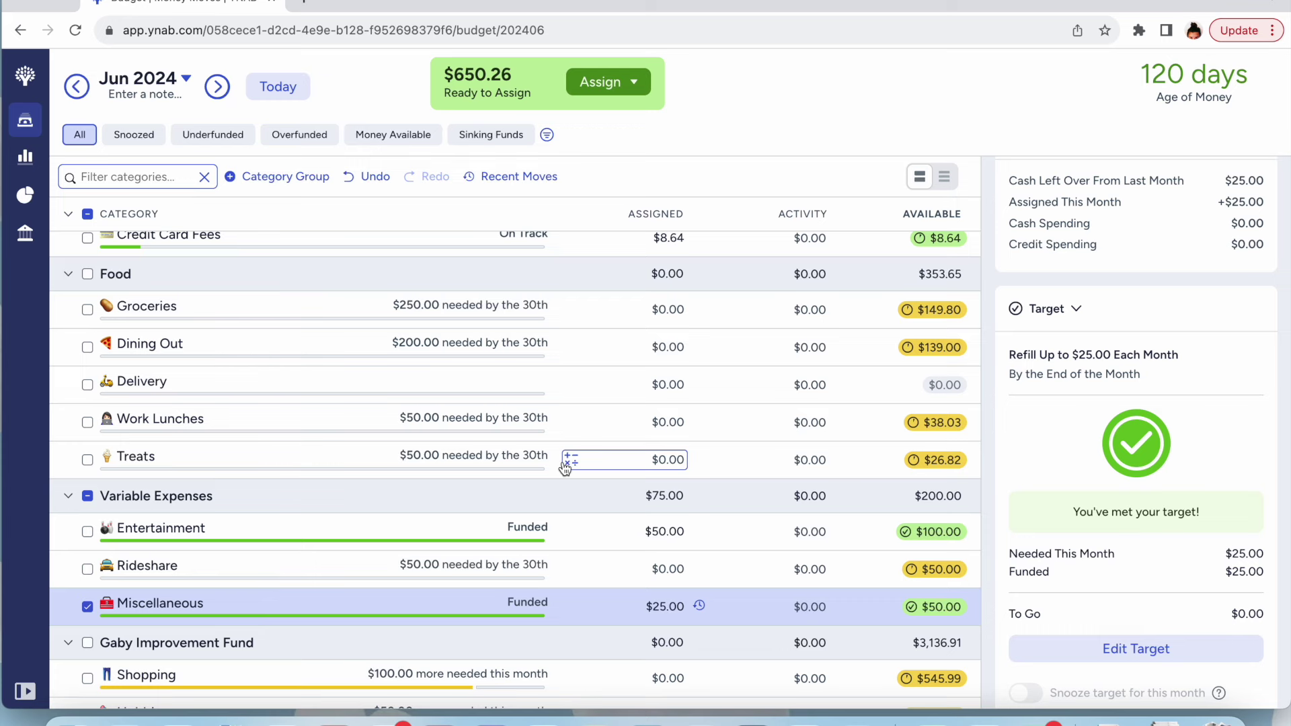
scroll(565, 469, "down", 4)
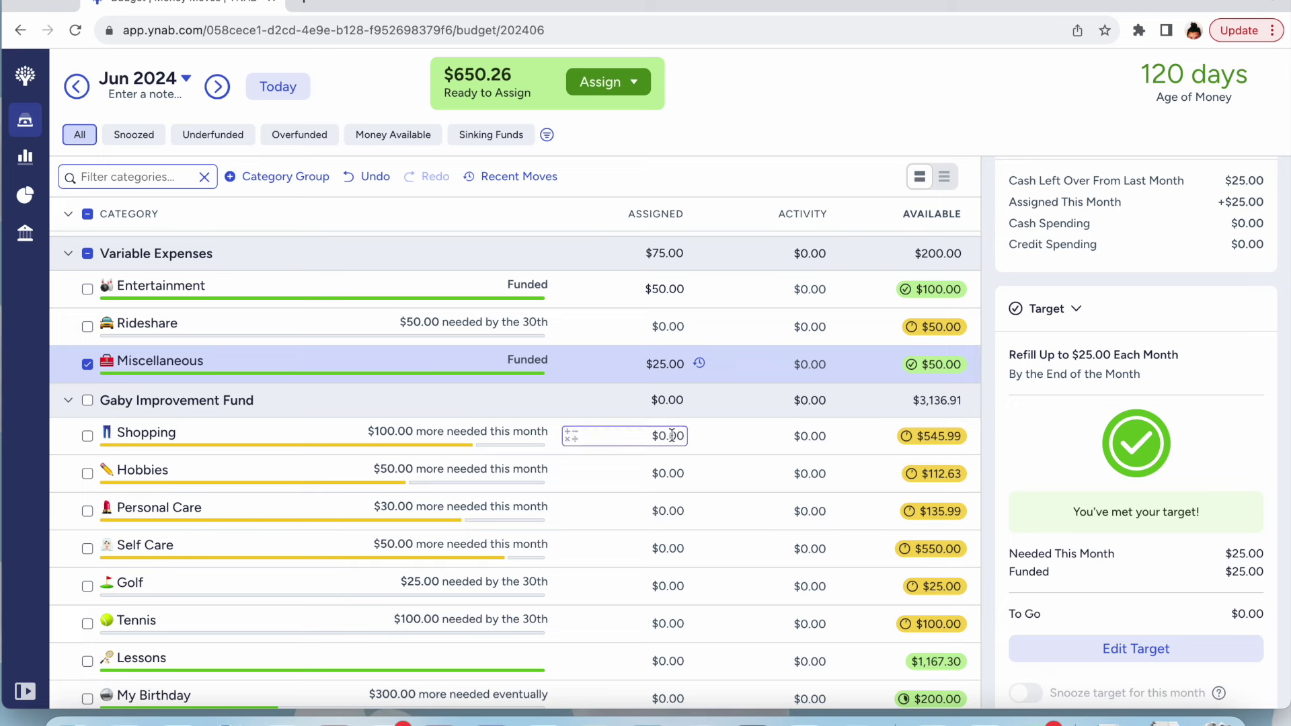
Enter 100, 50, 30, 50 and 25 for Shopping, Hobbies, Personal Care, Self Care and Golf
left_click(671, 435)
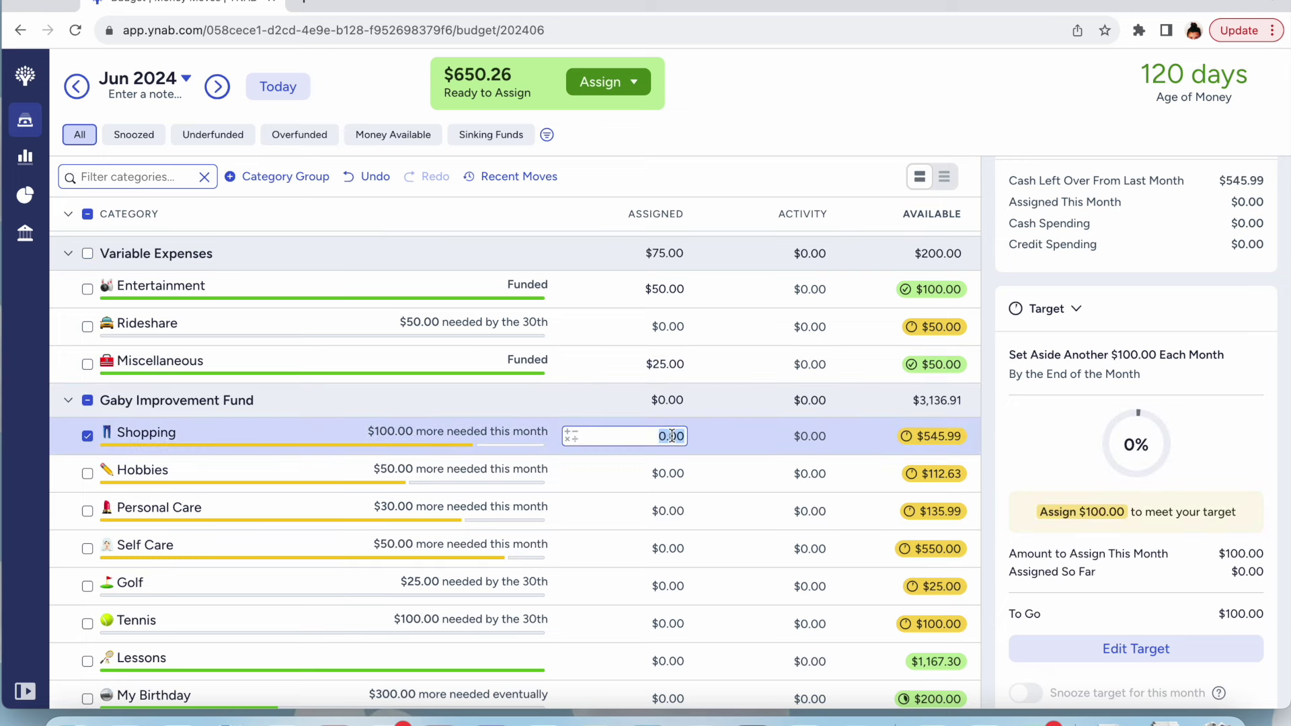
type("100")
left_click(653, 475)
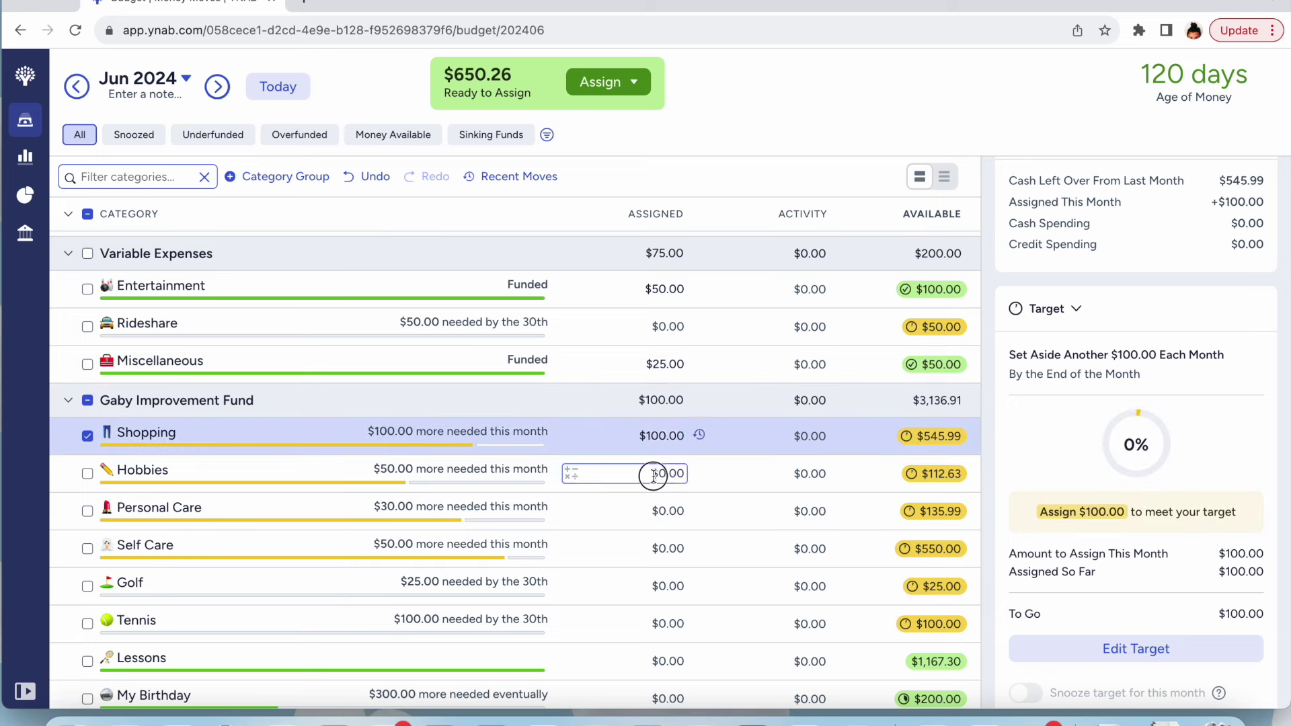
type("50")
left_click(667, 512)
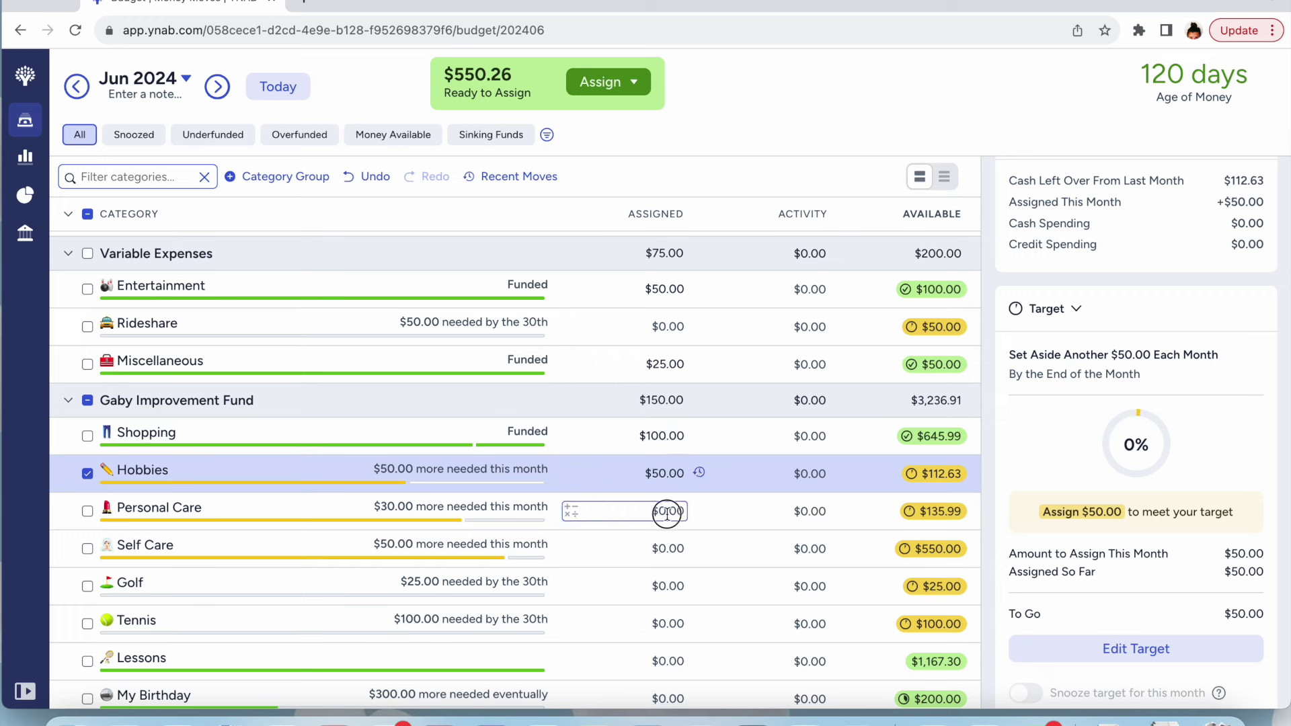
type("30")
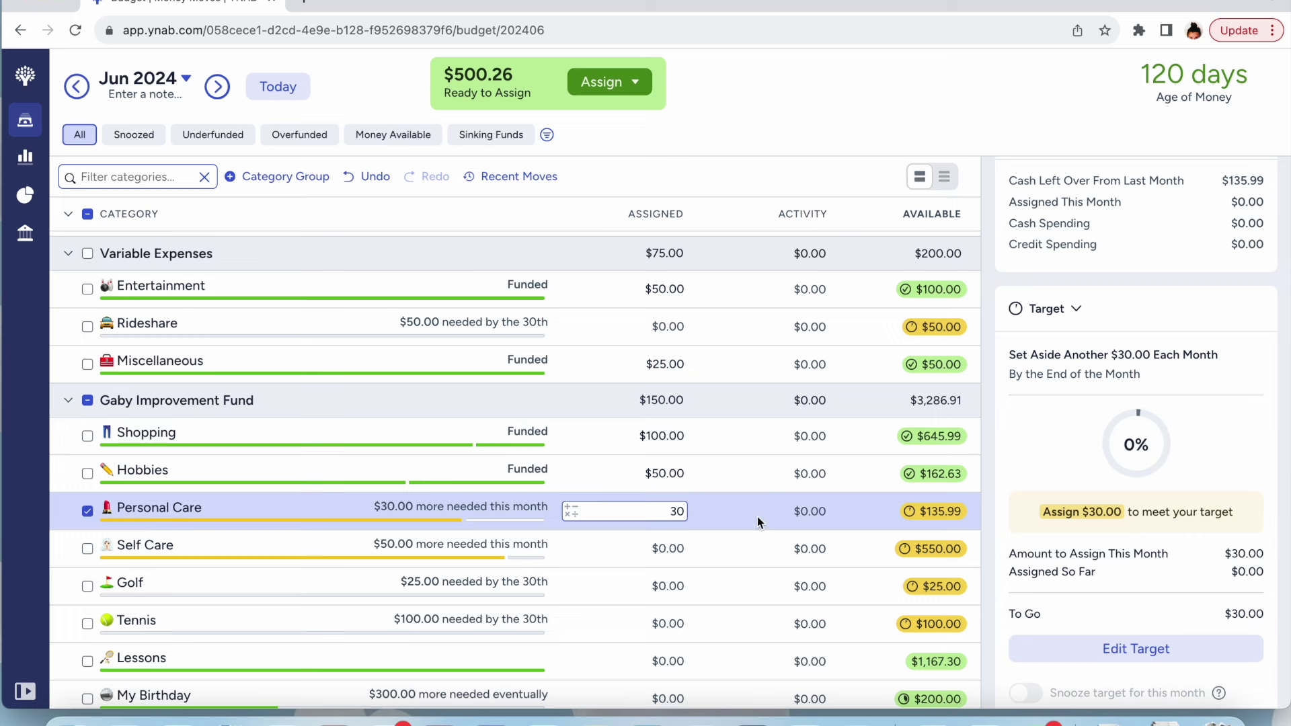
left_click(661, 549)
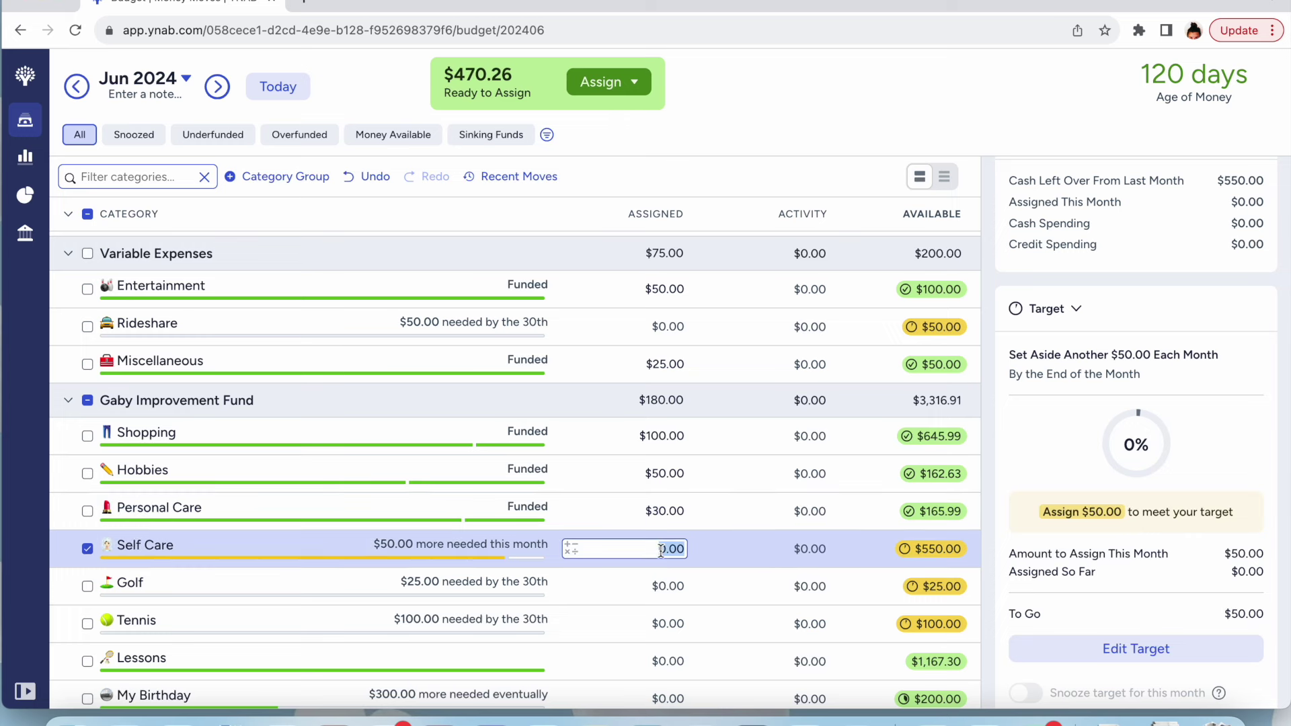
type("50")
left_click(809, 538)
left_click(666, 587)
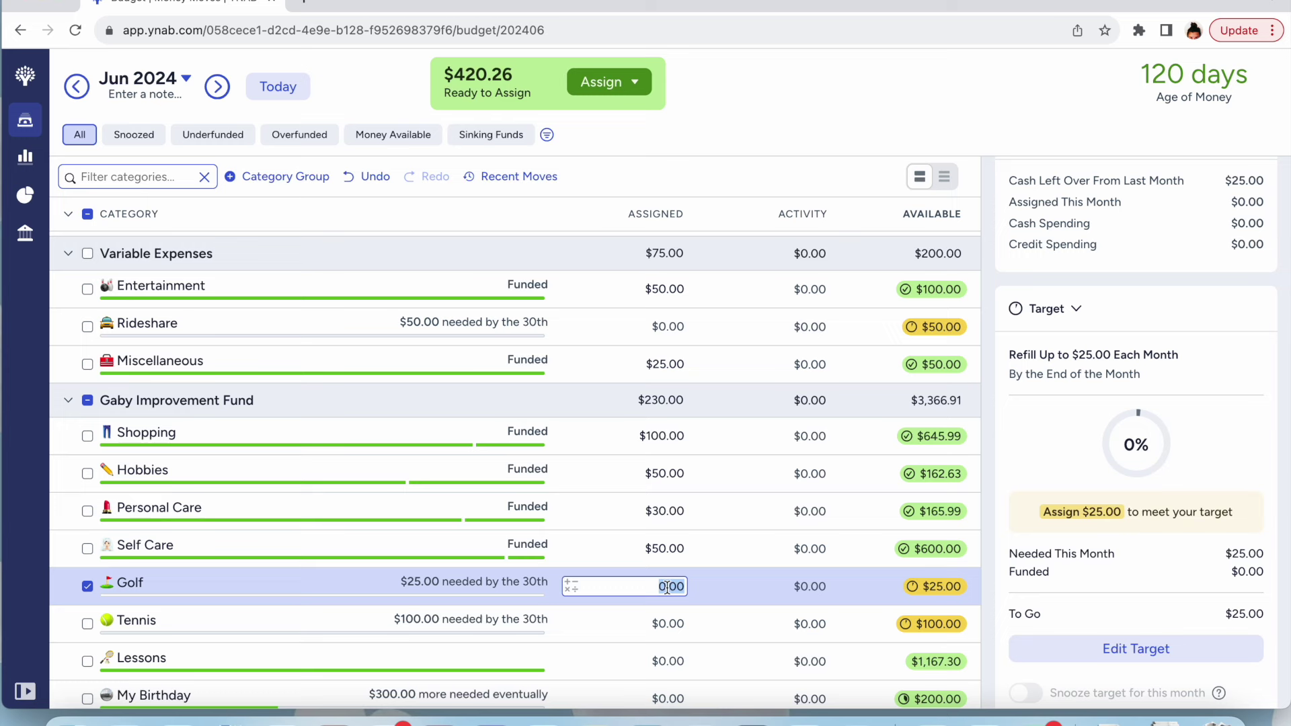
type("25")
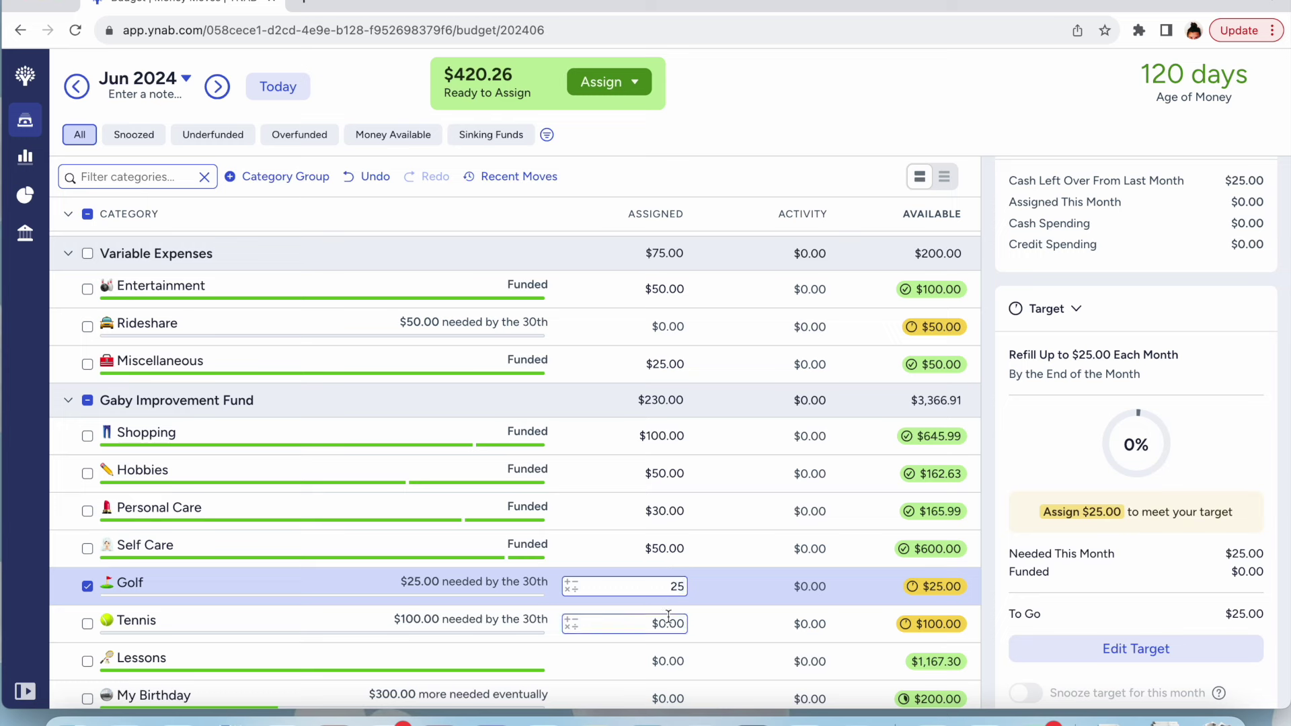
left_click(660, 624)
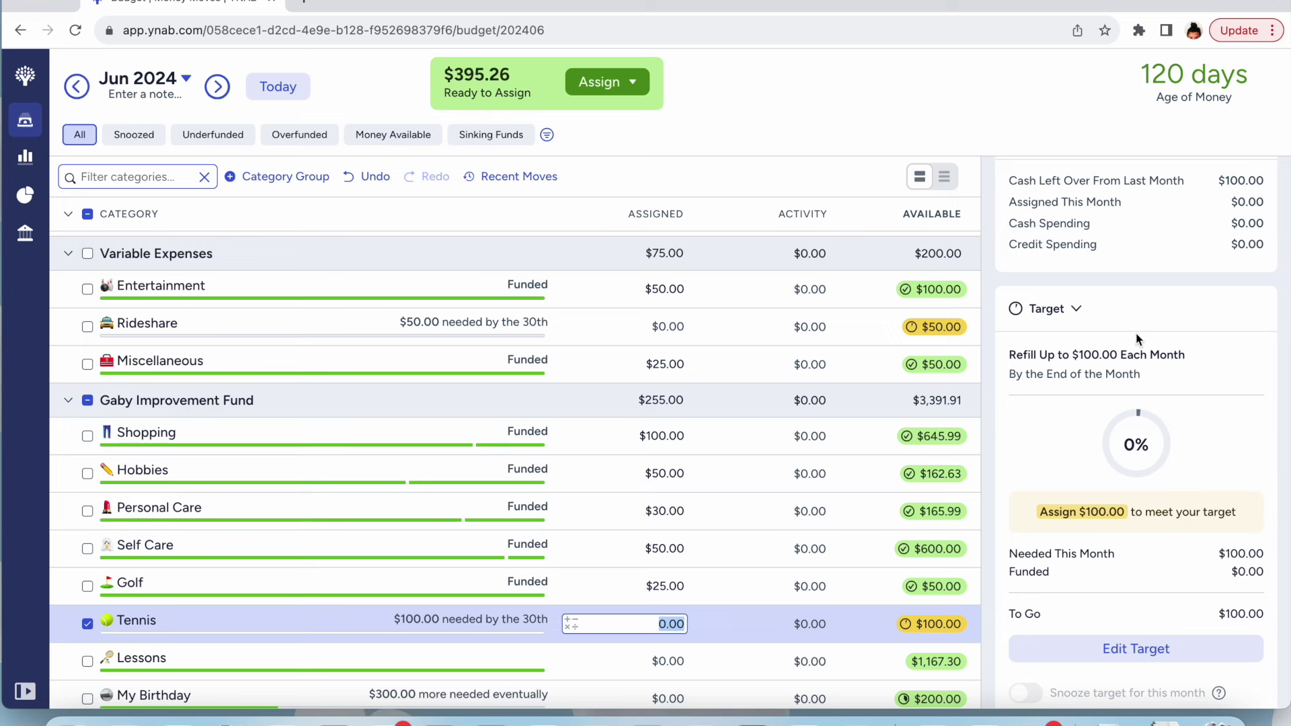
Edit the Tennis target to need $75 with refill up to $75.00, and save it
left_click(1144, 650)
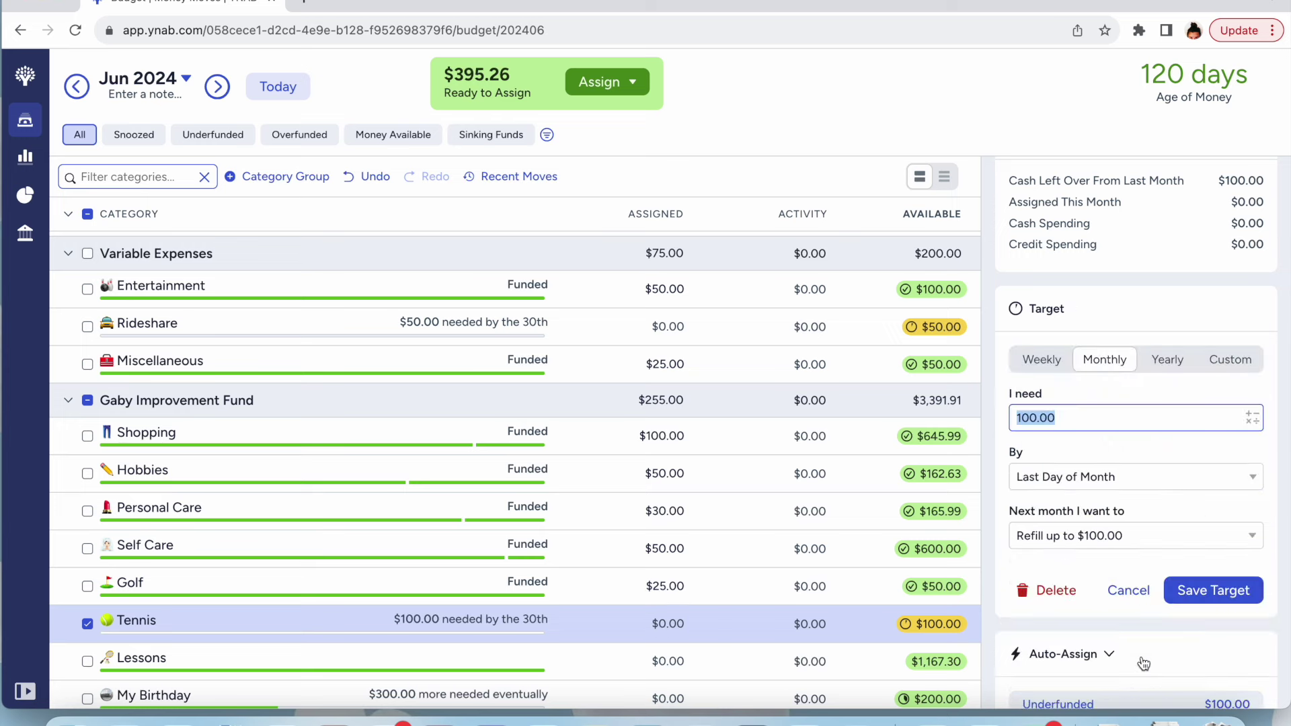
type("75")
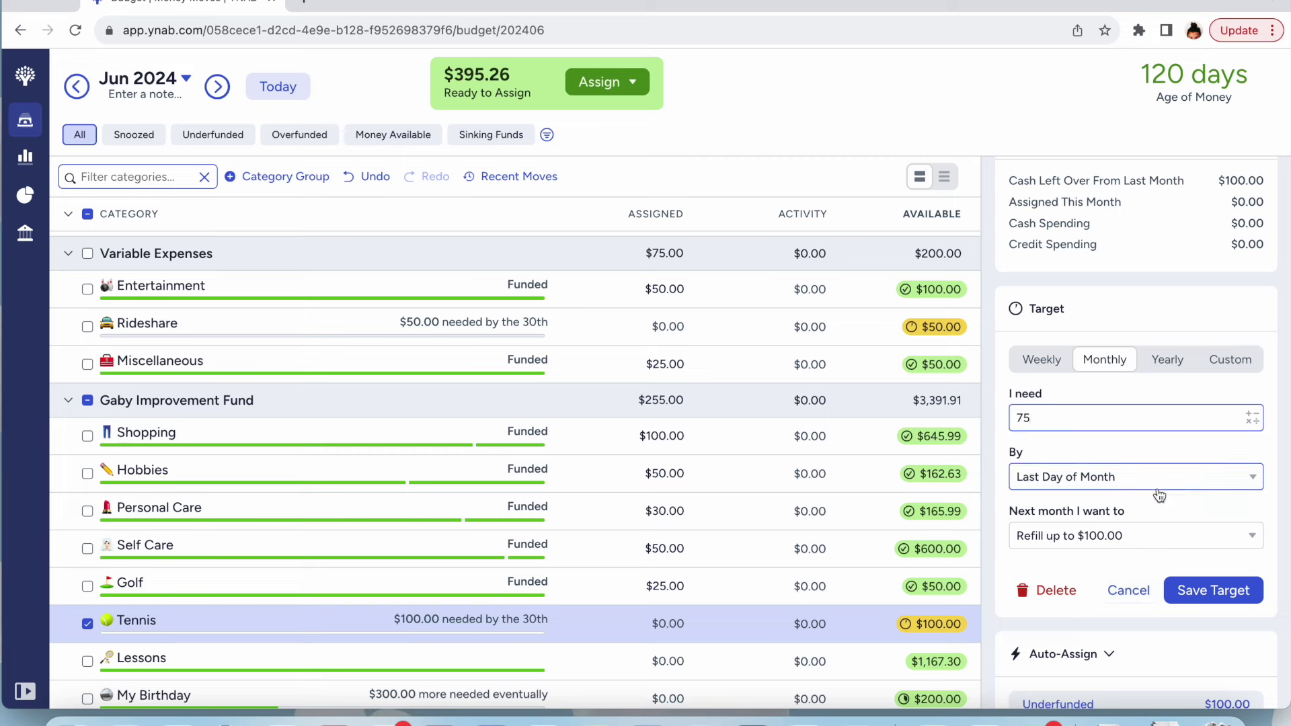
left_click(1215, 591)
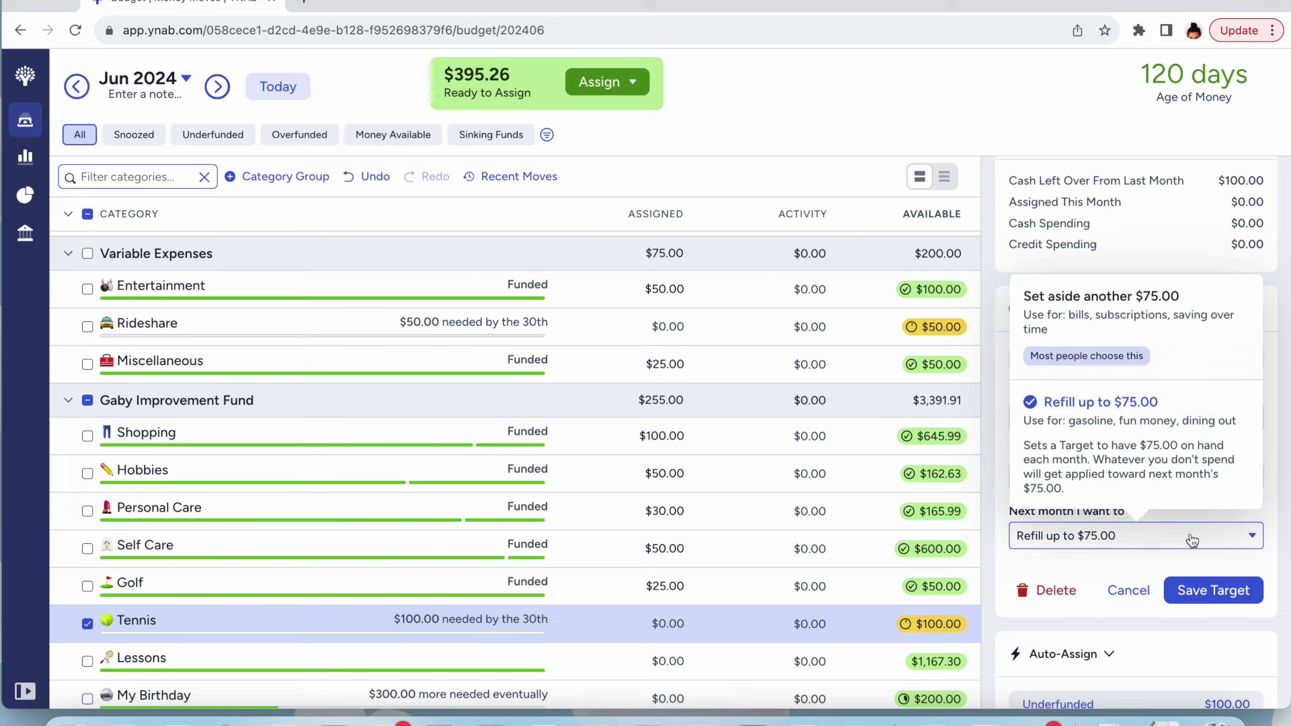
left_click(1221, 592)
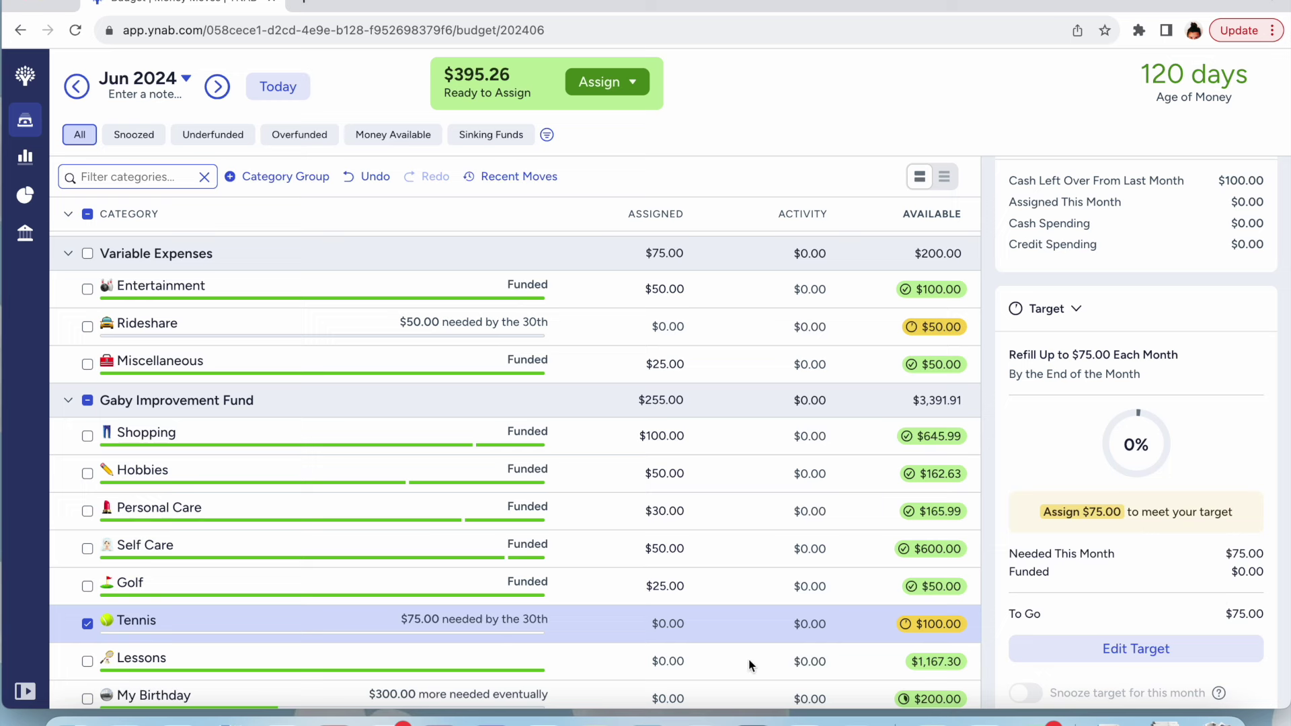
Assign $37.50 to Tennis
left_click(88, 622)
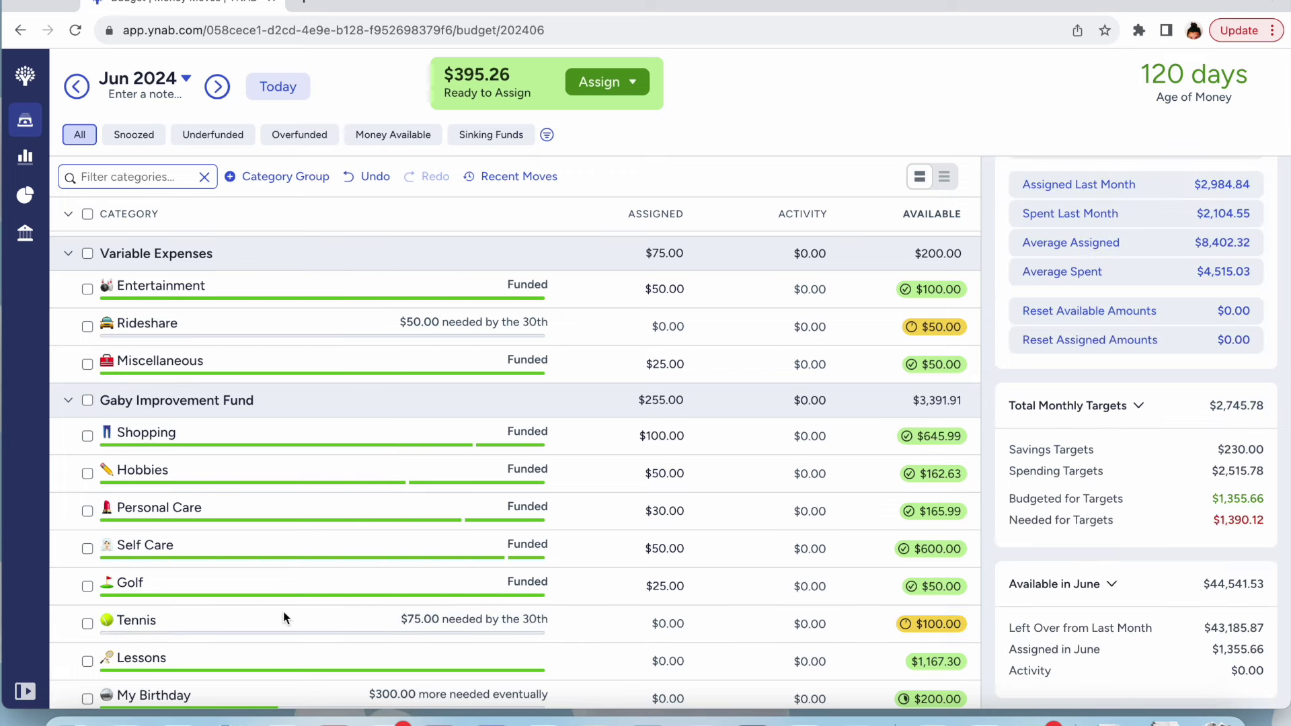
scroll(301, 631, "down", 2)
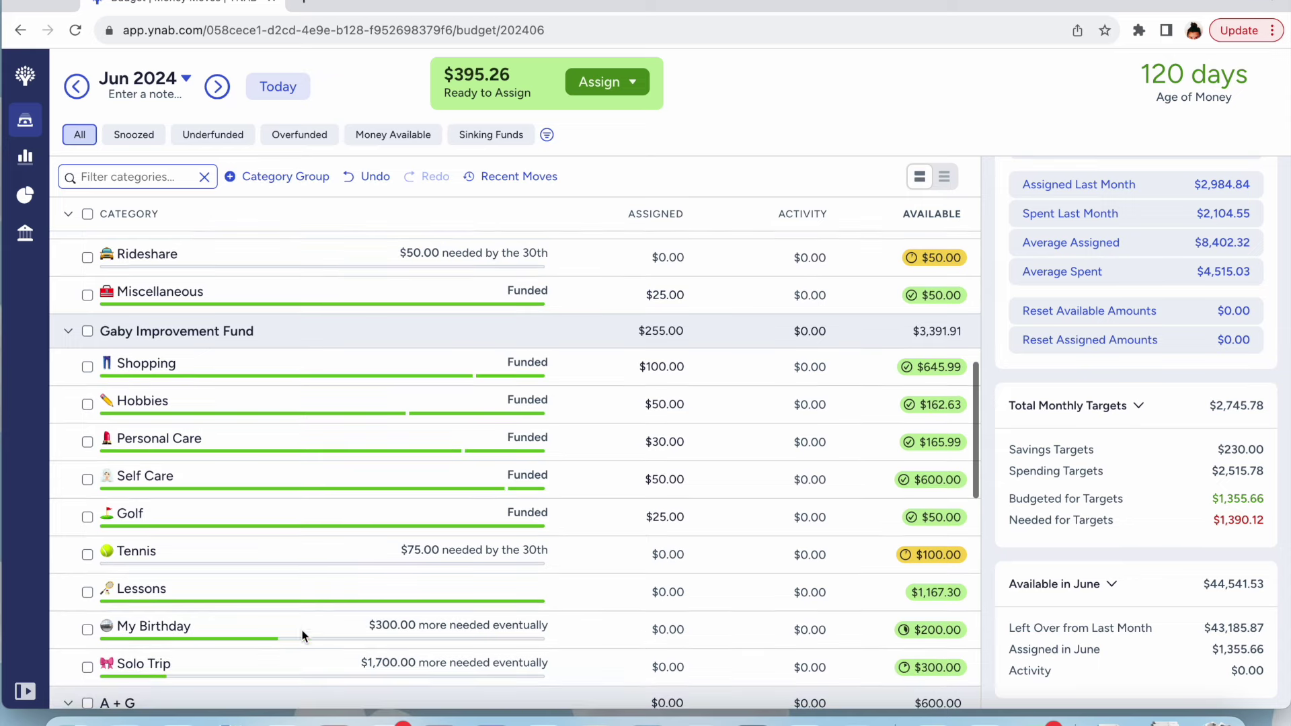
left_click(668, 556)
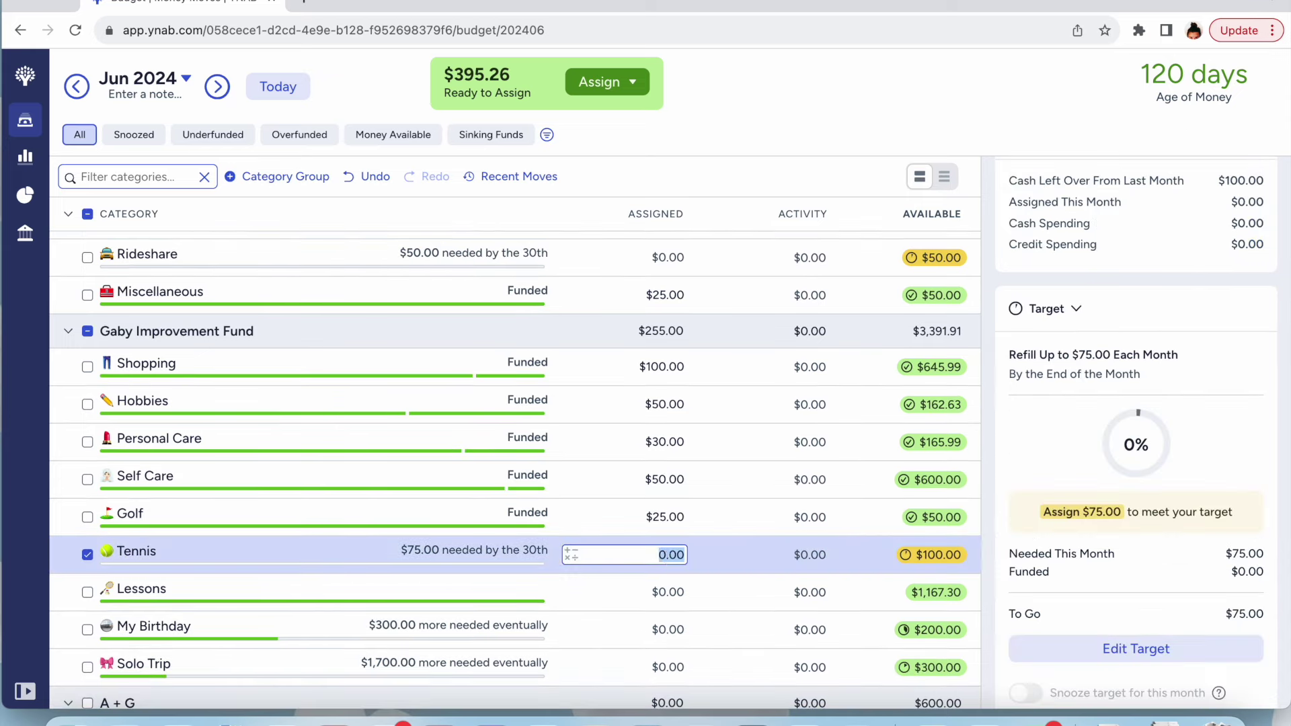
type("37.50")
key("Return")
Assign $10 to Household Consumables and return to the May 2024 budget
scroll(619, 540, "down", 3)
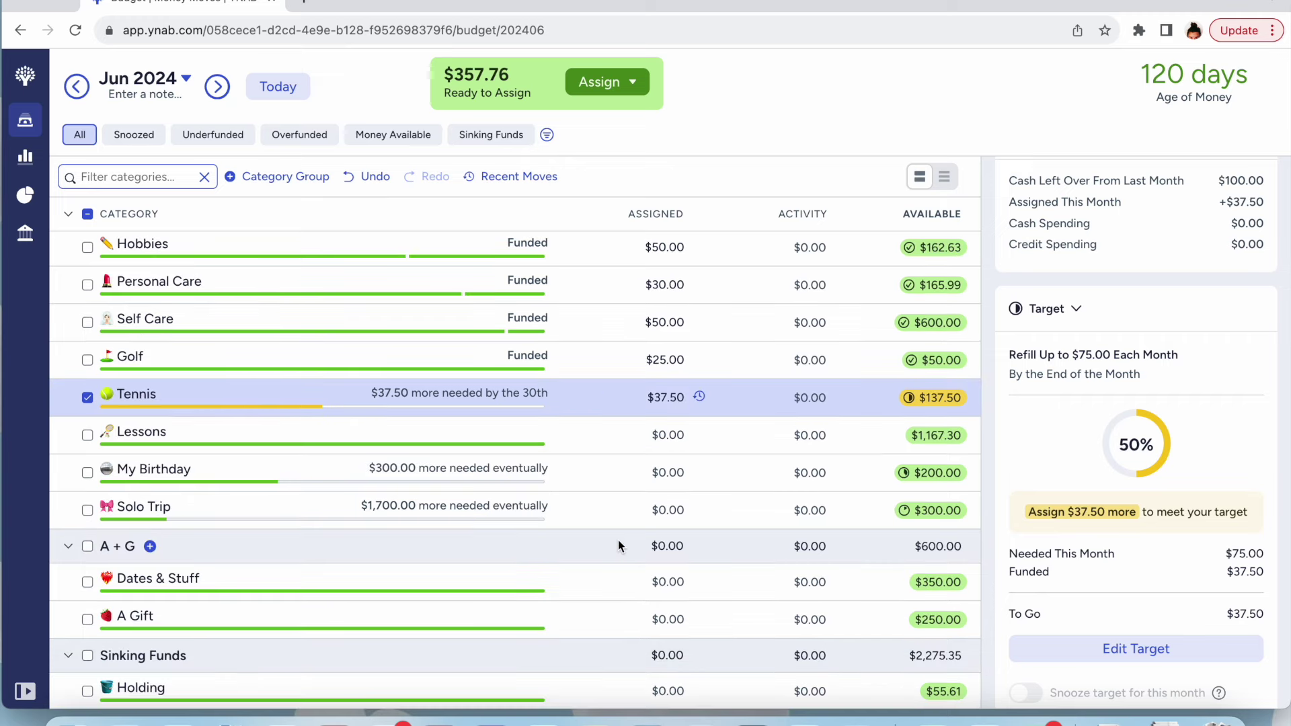
scroll(612, 572, "down", 4)
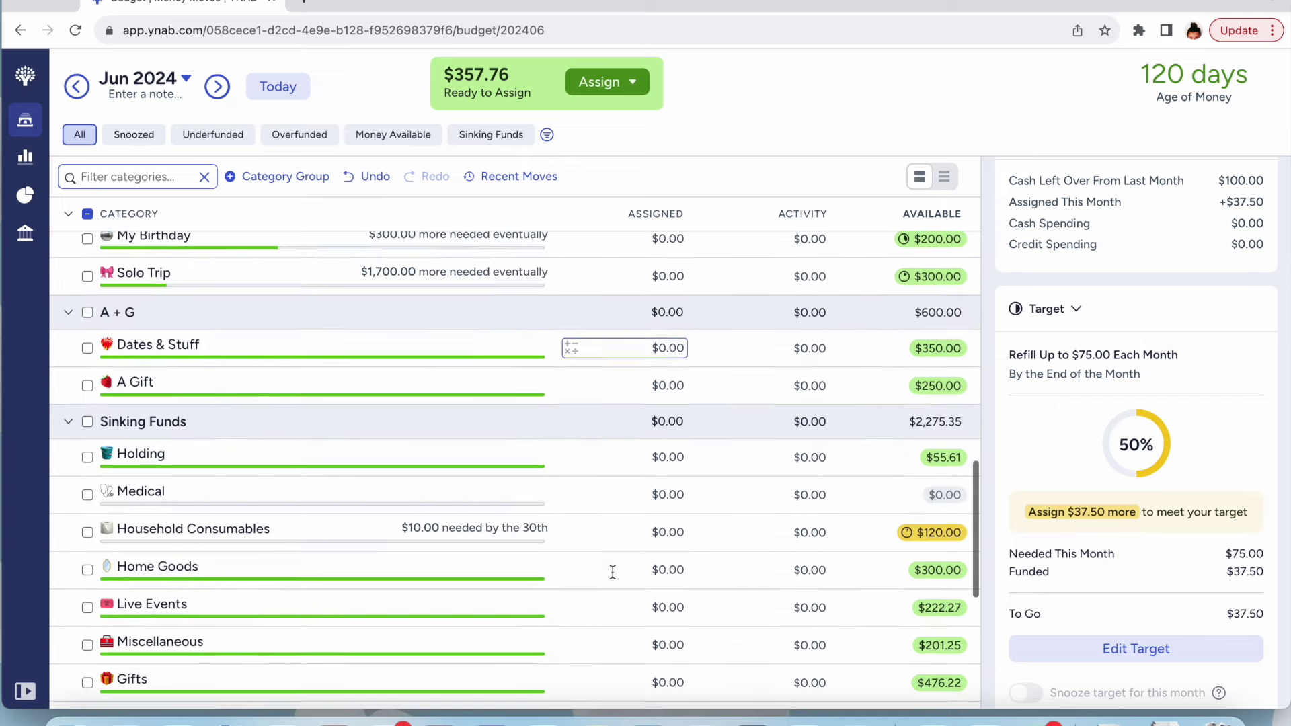
left_click(625, 533)
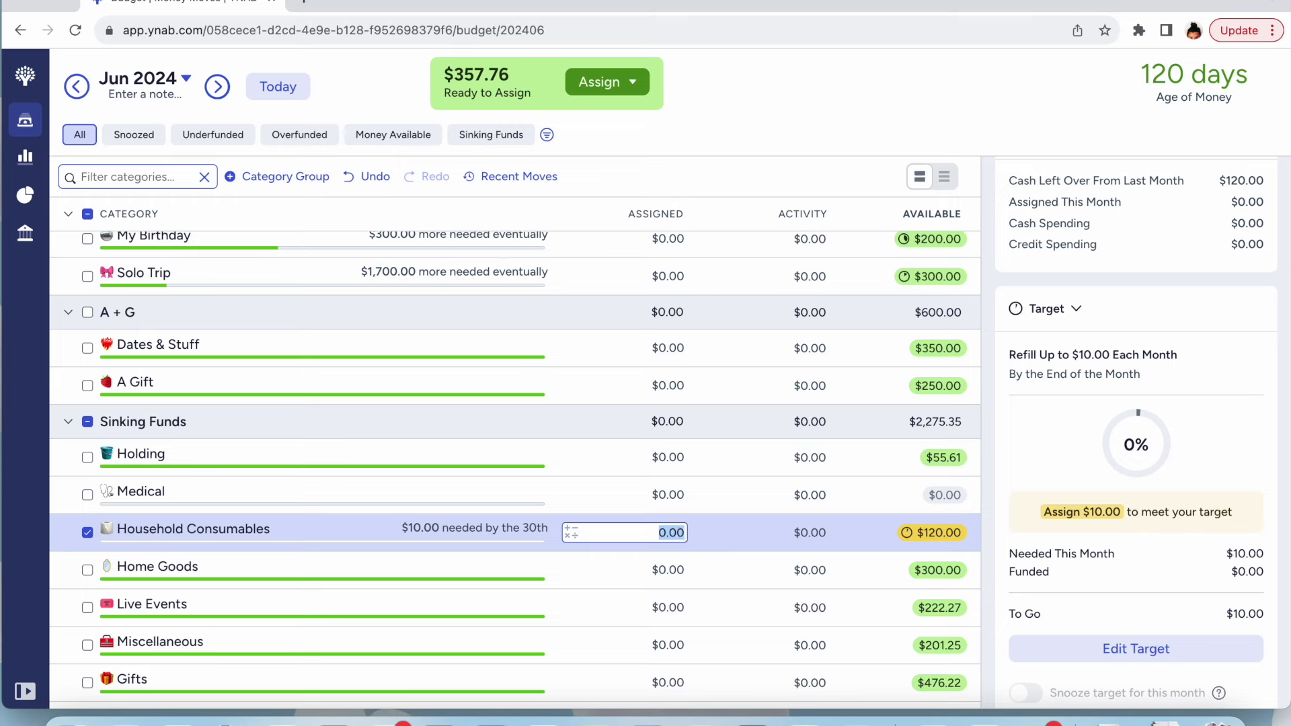
type("10")
key("Return")
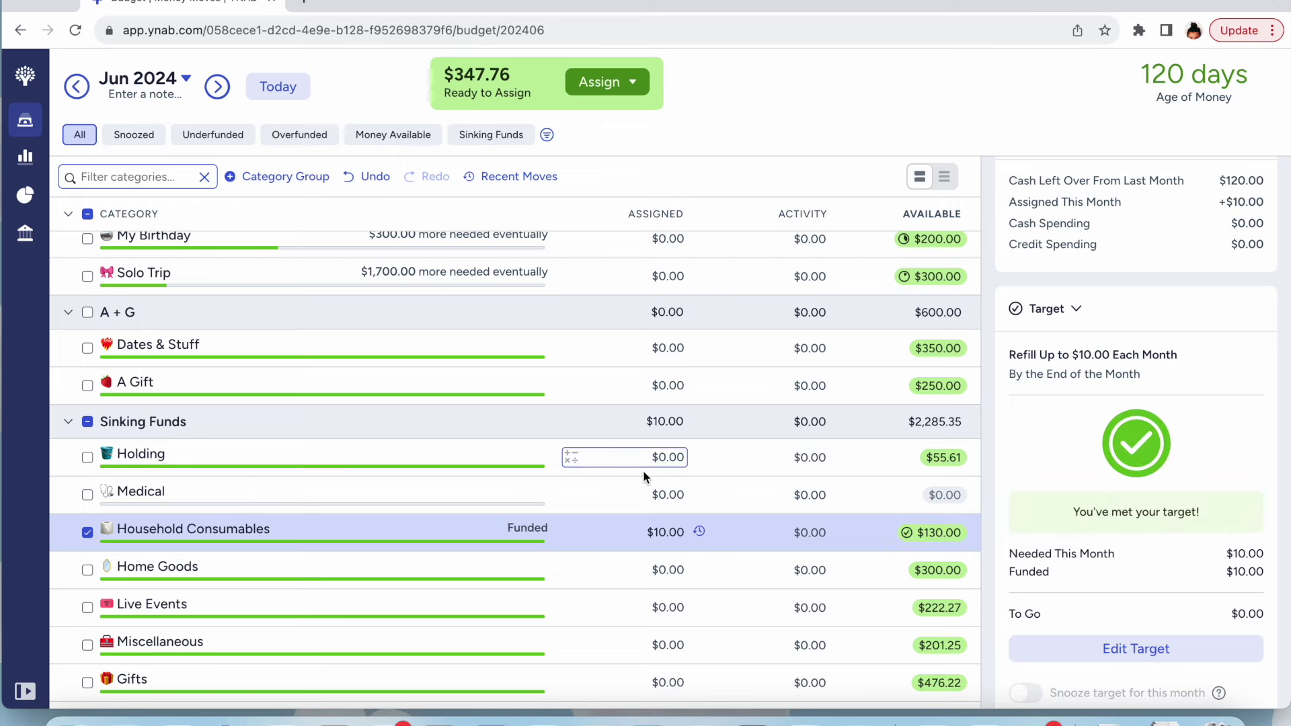
scroll(644, 477, "down", 6)
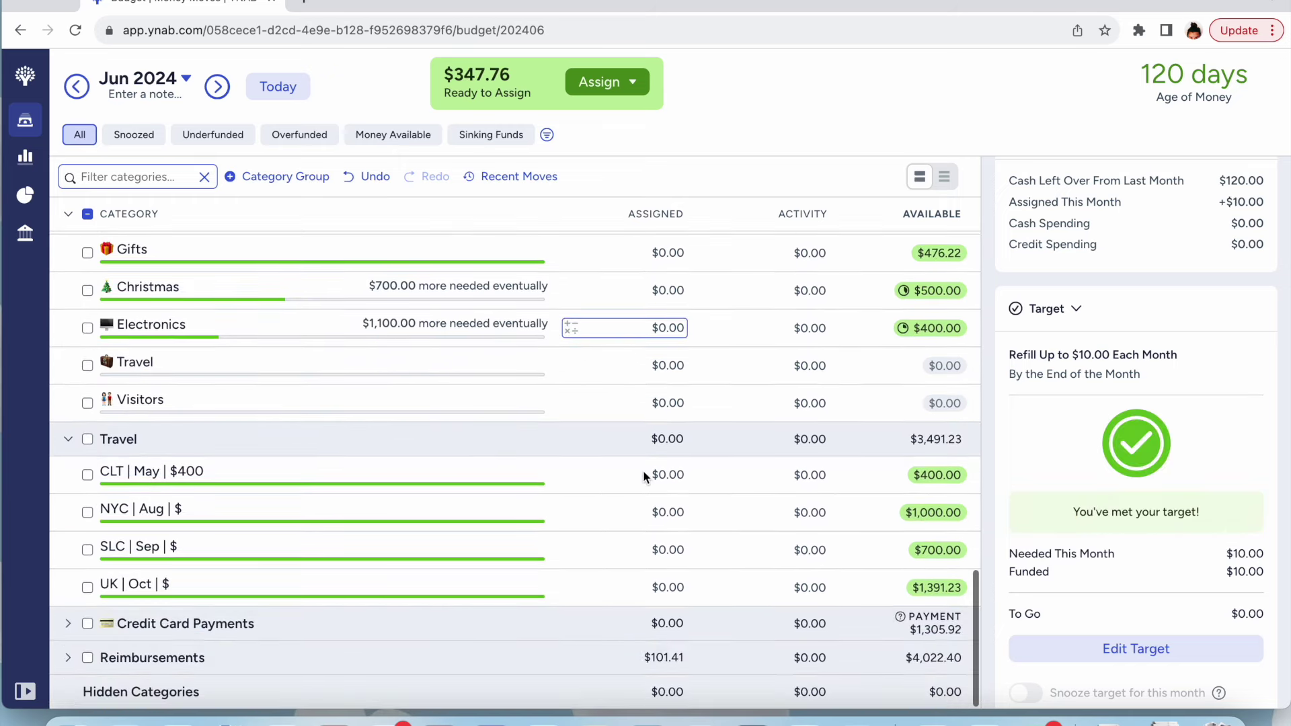
scroll(644, 477, "up", 15)
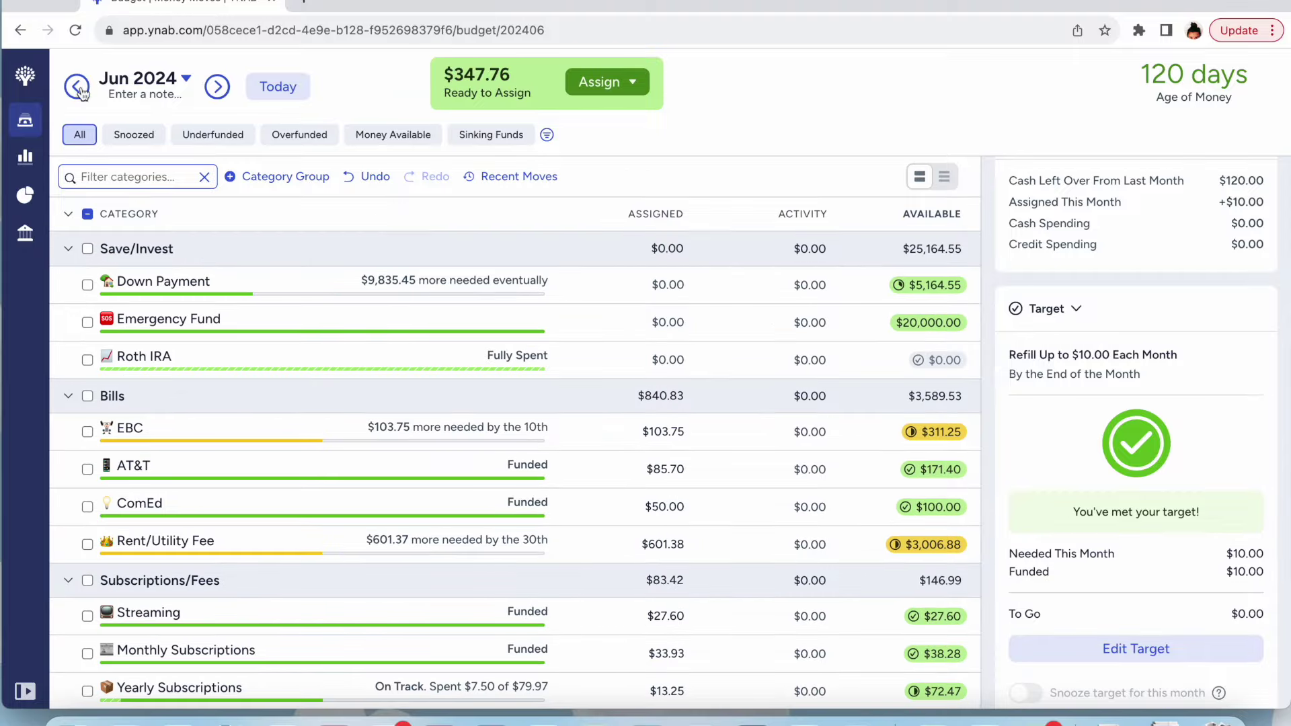
left_click(78, 87)
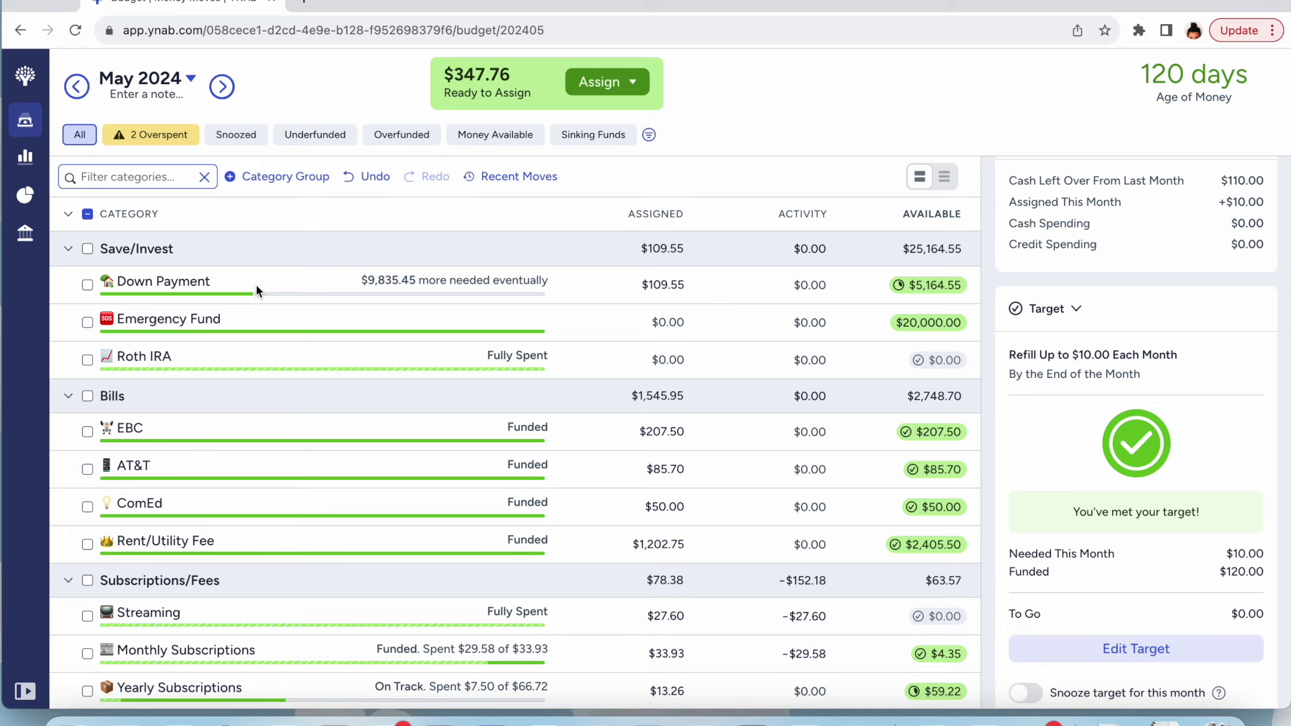
left_click(688, 295)
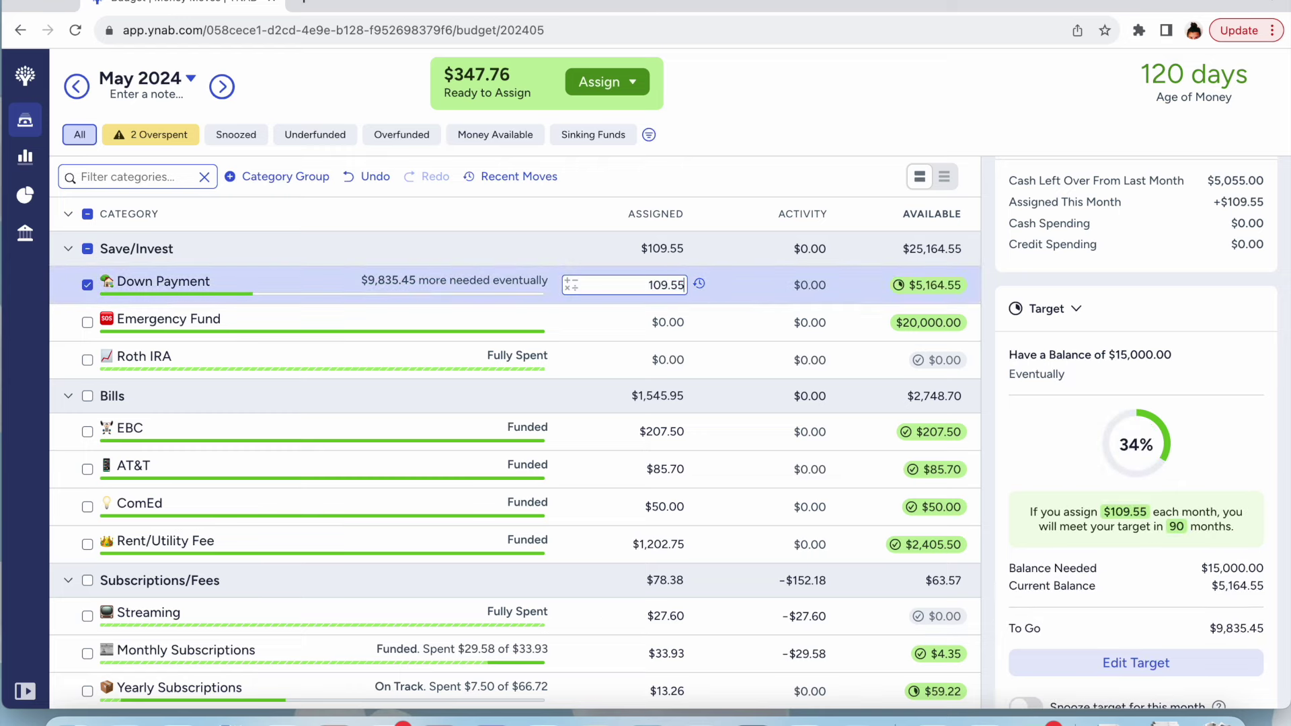
type("+125")
left_click(713, 101)
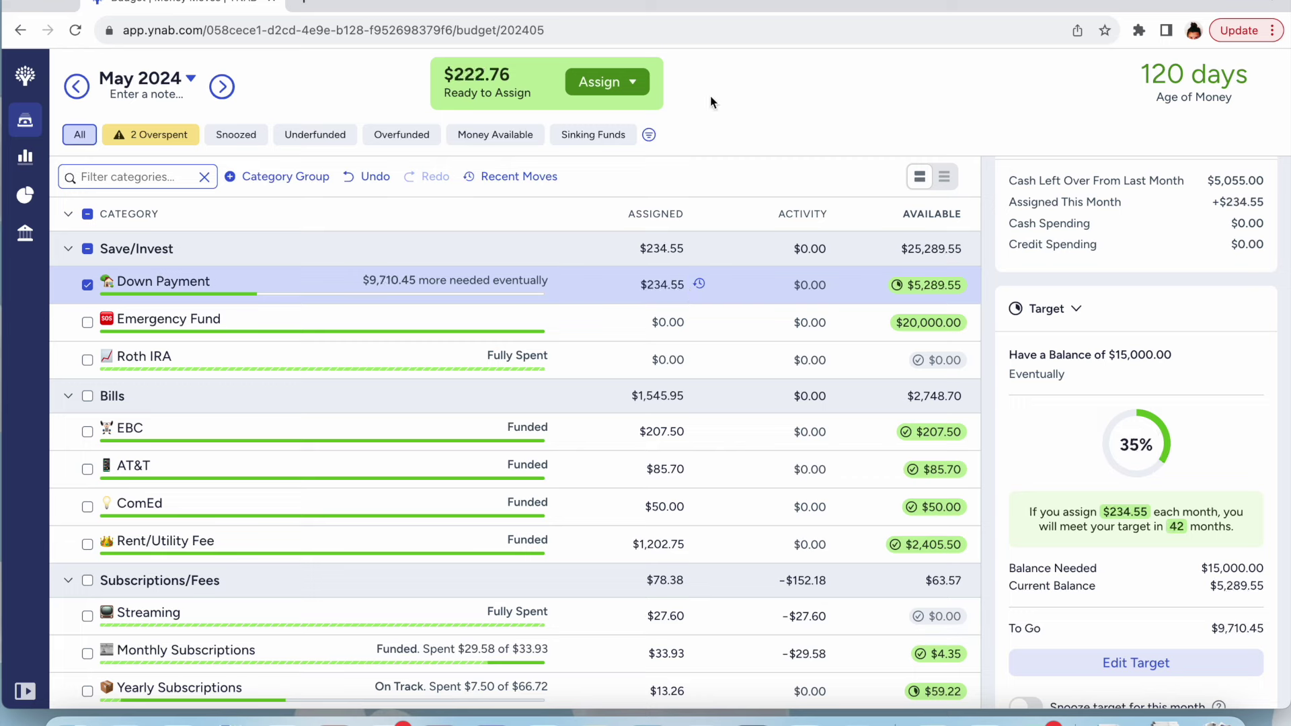
left_click(676, 274)
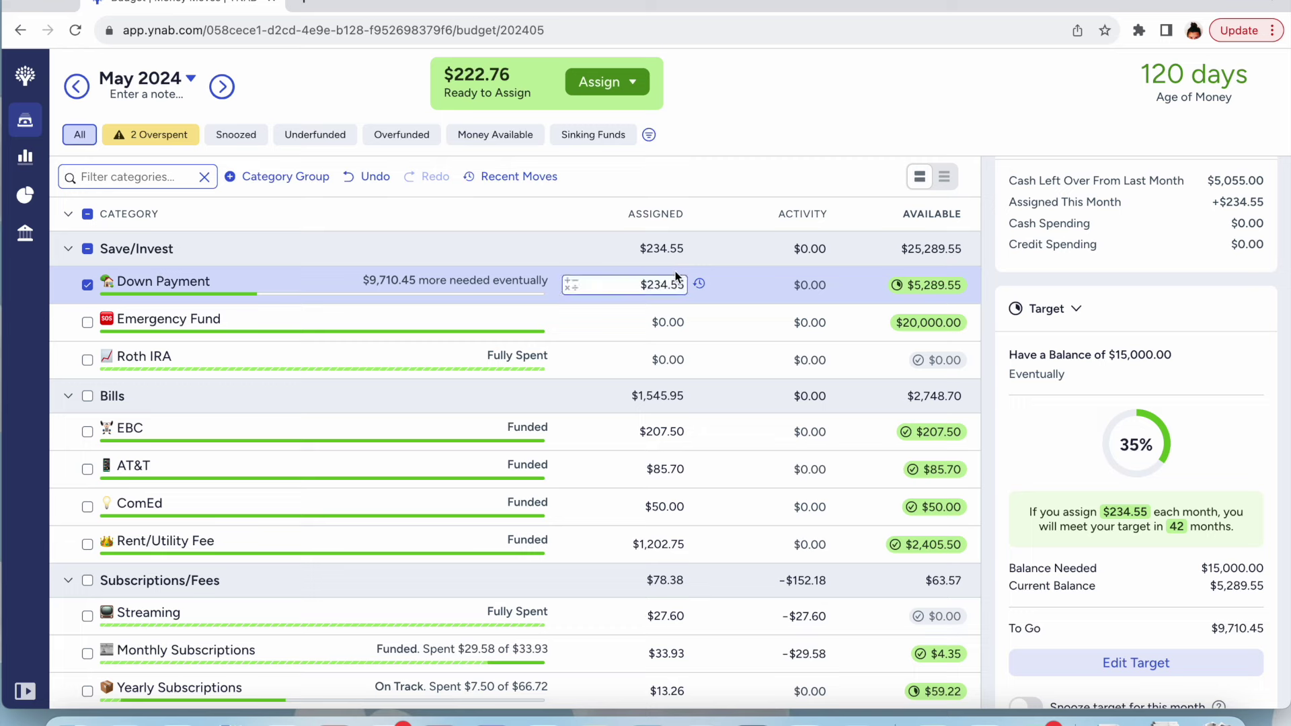
left_click(637, 315)
left_click(636, 284)
left_click(671, 420)
scroll(671, 416, "down", 5)
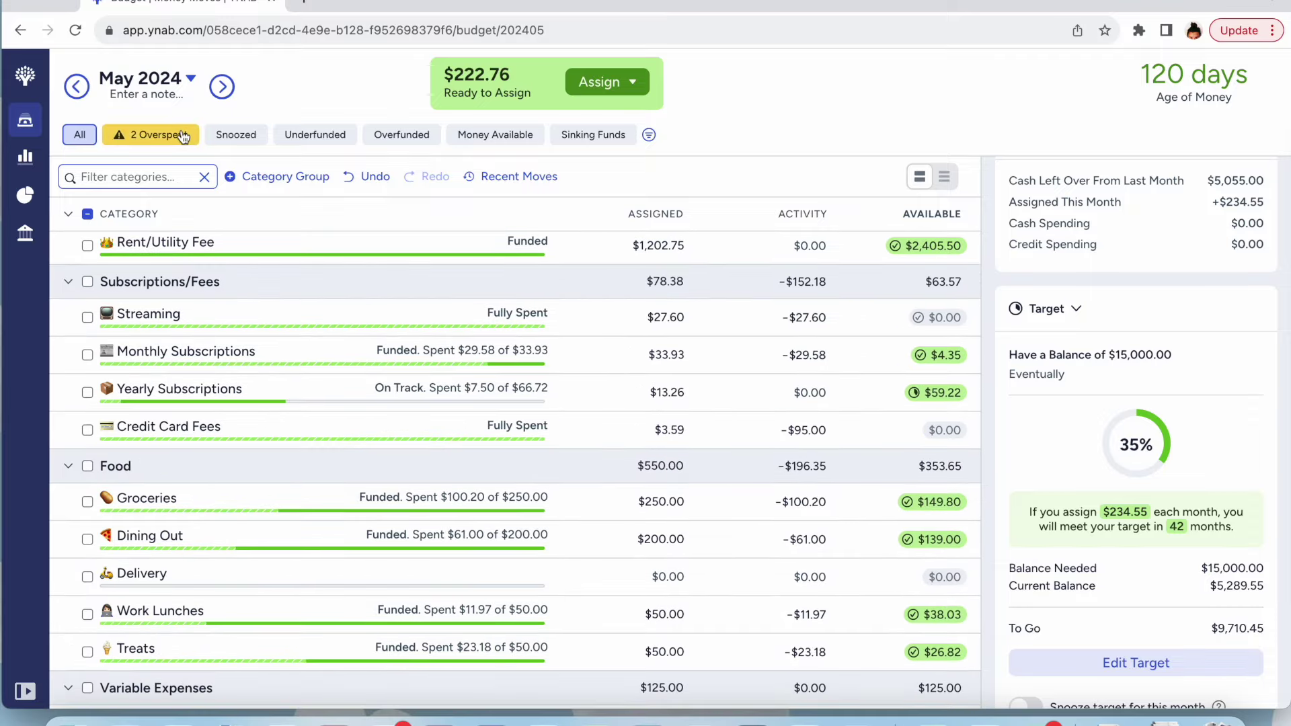
left_click(181, 136)
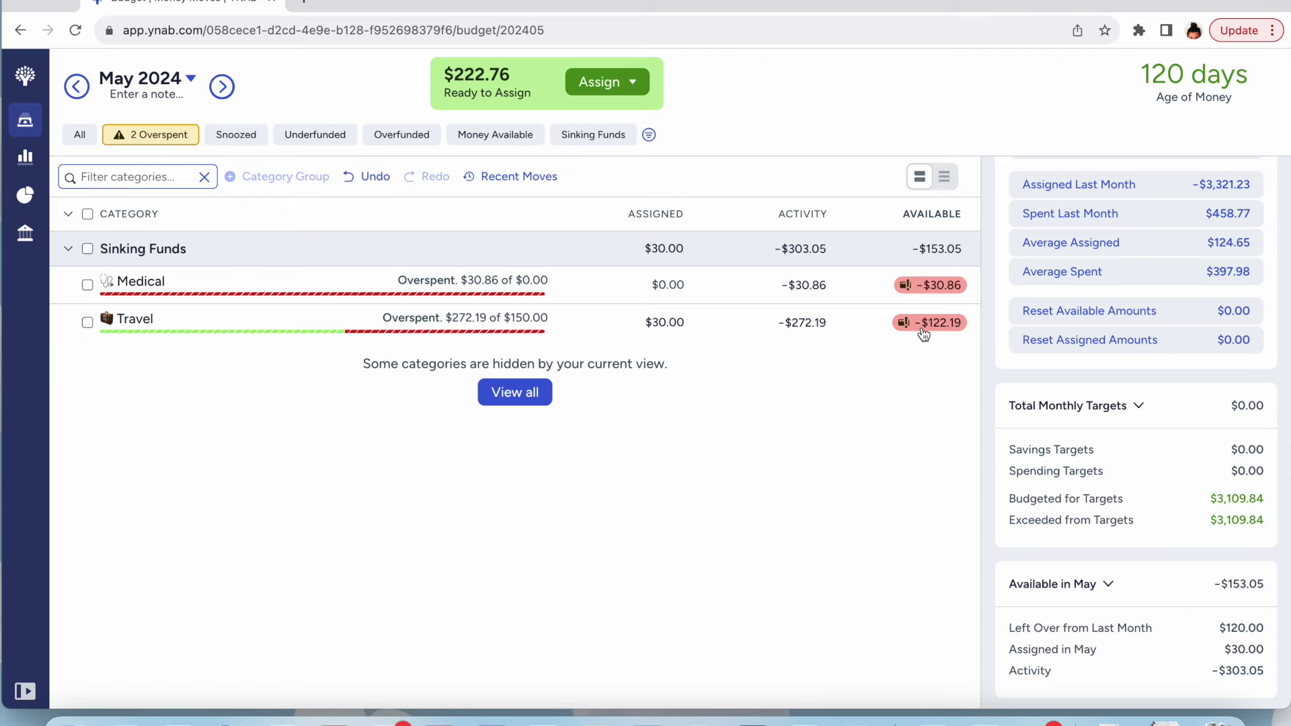
left_click(79, 134)
scroll(449, 360, "down", 6)
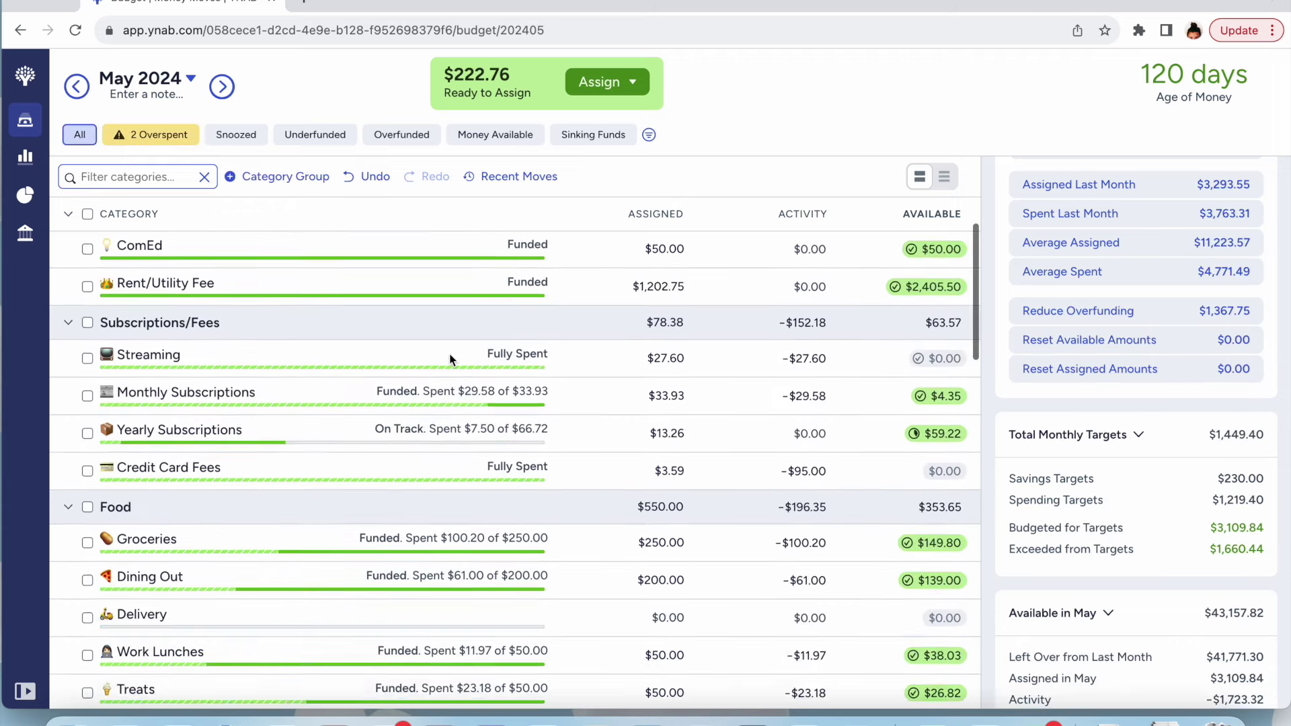
scroll(450, 357, "down", 12)
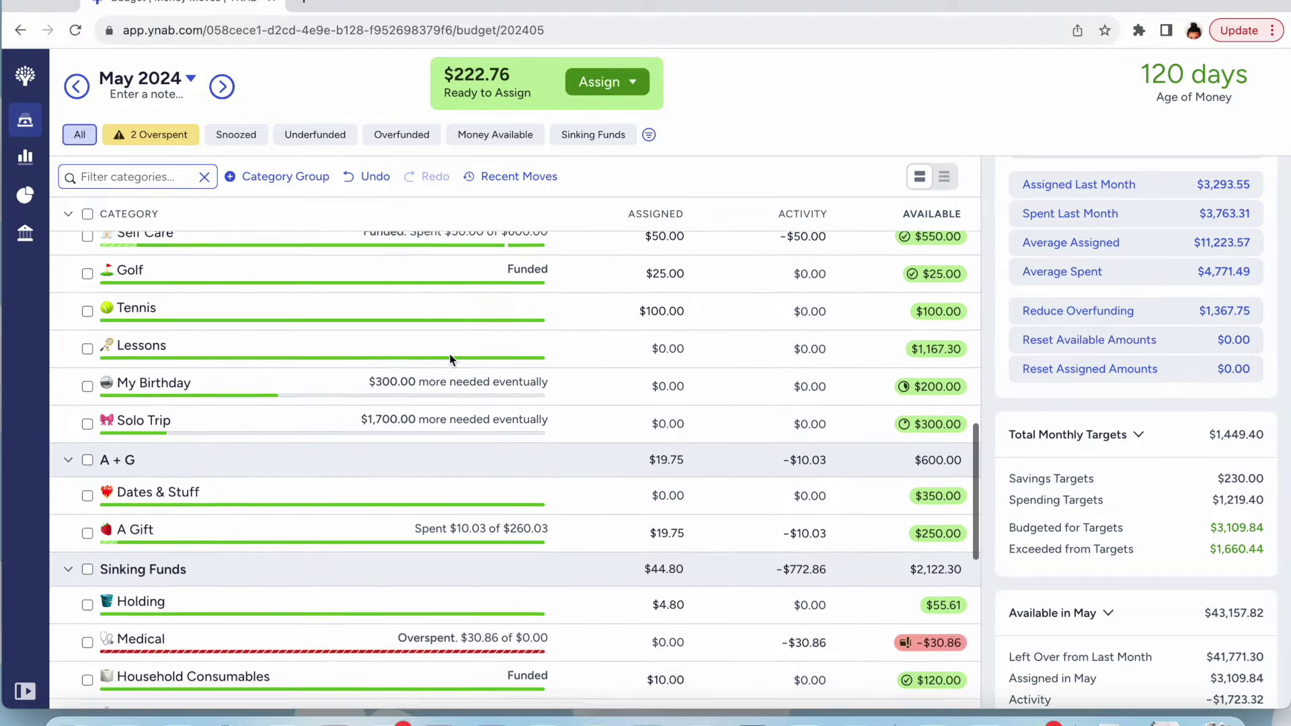
scroll(450, 360, "down", 5)
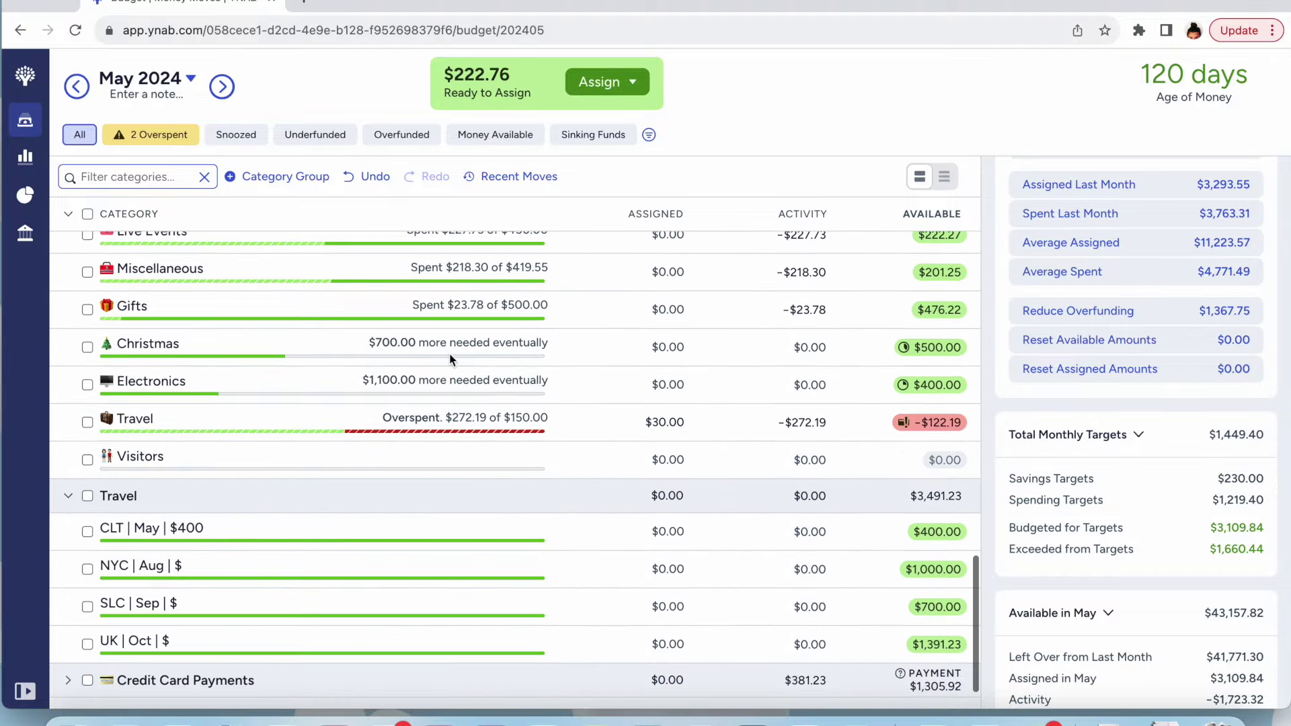
scroll(449, 360, "up", 2)
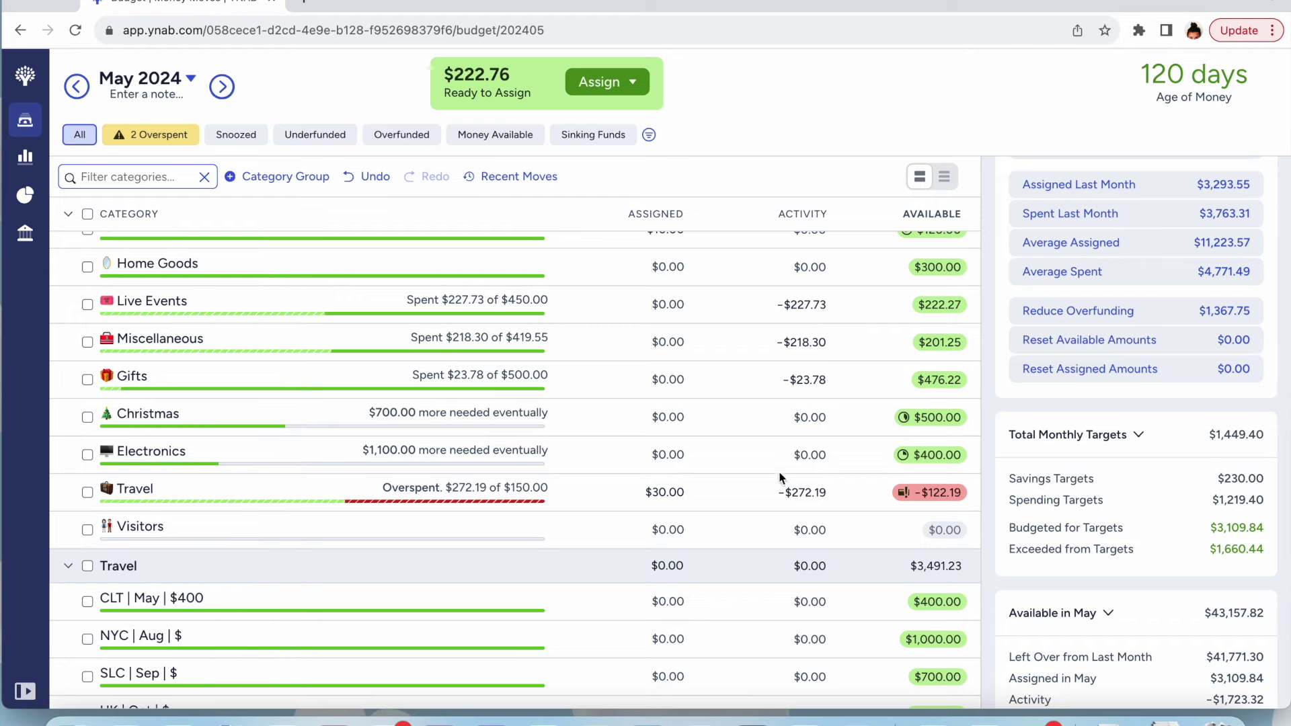
scroll(760, 454, "up", 4)
scroll(760, 452, "up", 1)
scroll(762, 453, "down", 1)
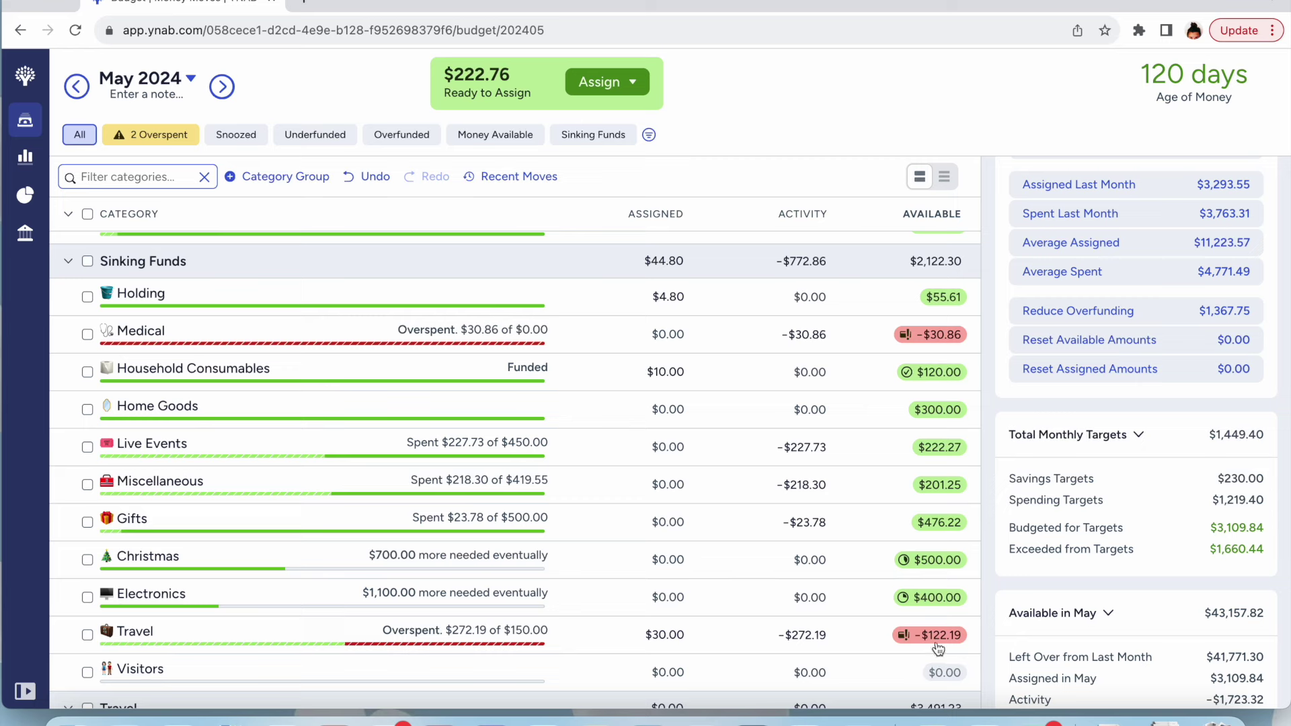
mouse_move(938, 648)
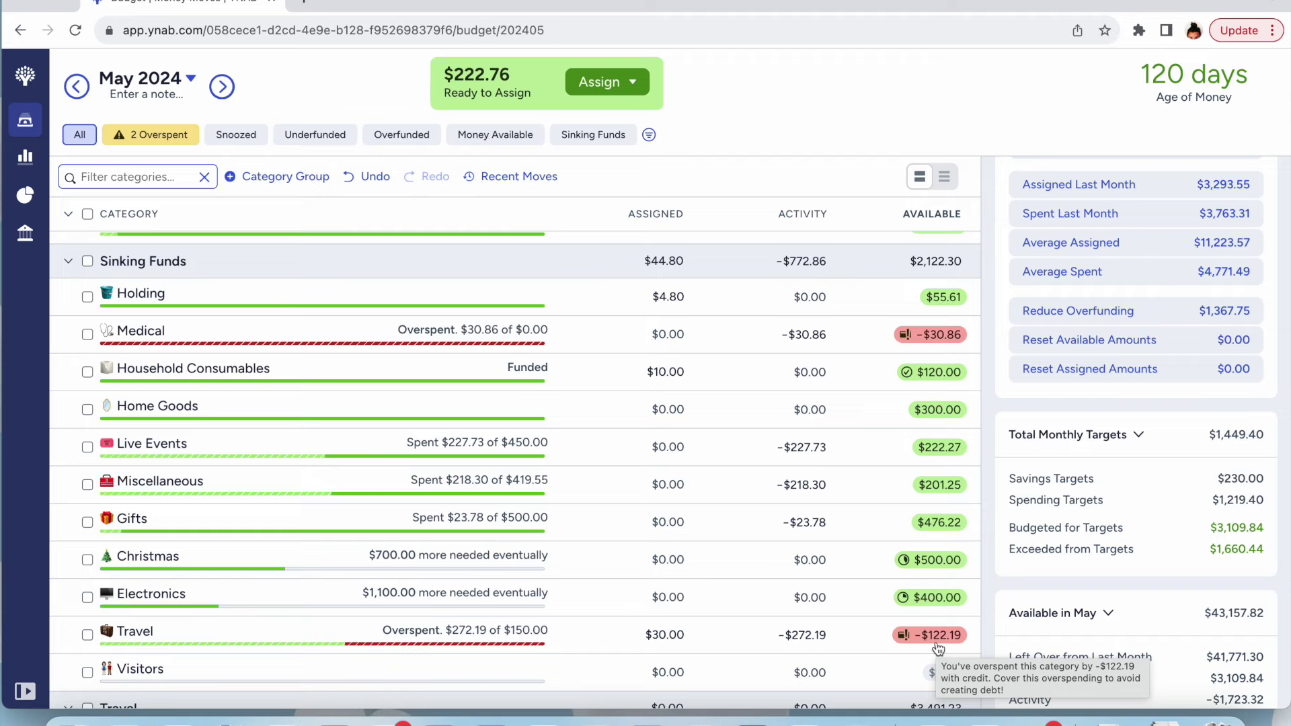
scroll(938, 649, "down", 5)
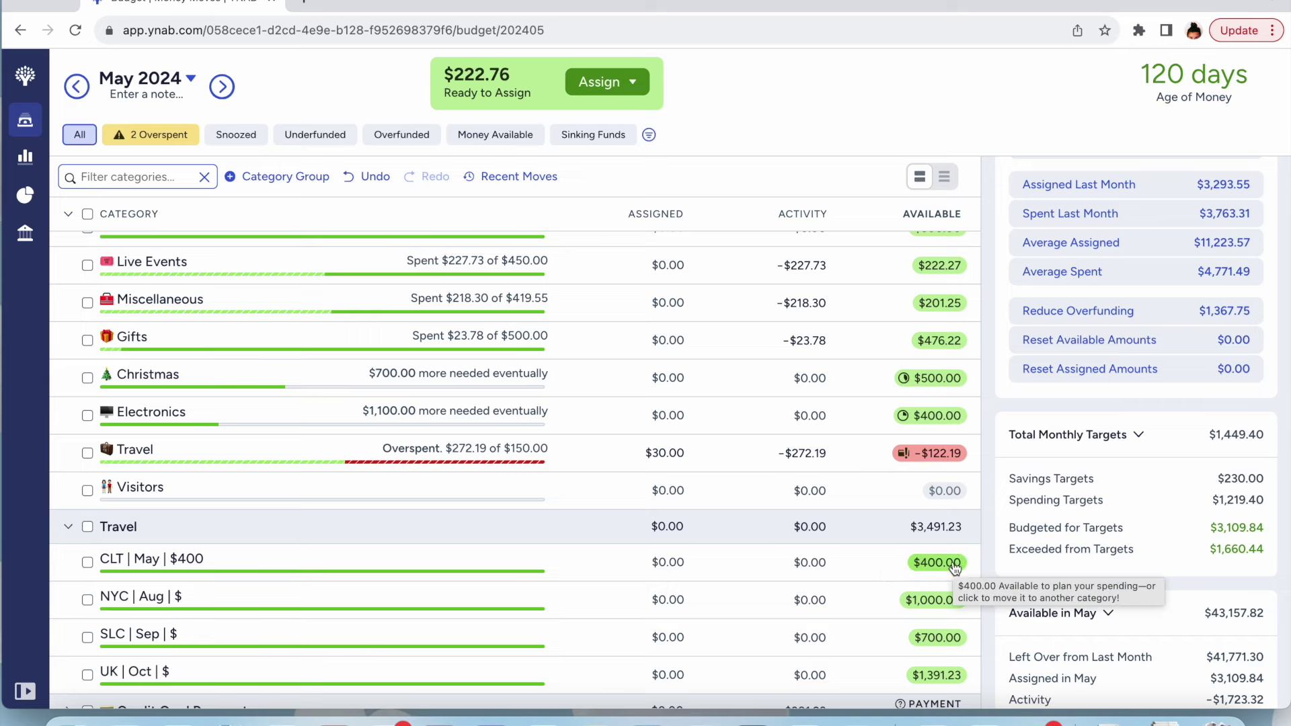
mouse_move(937, 459)
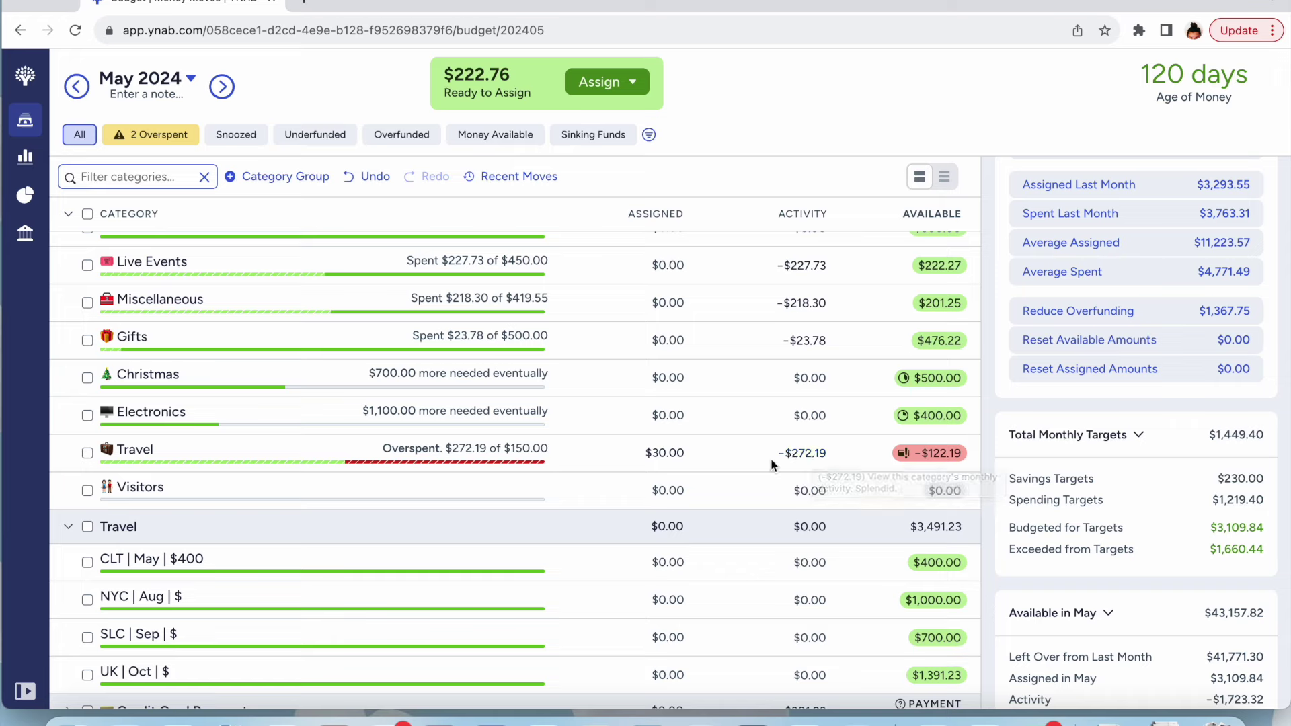
left_click(87, 454)
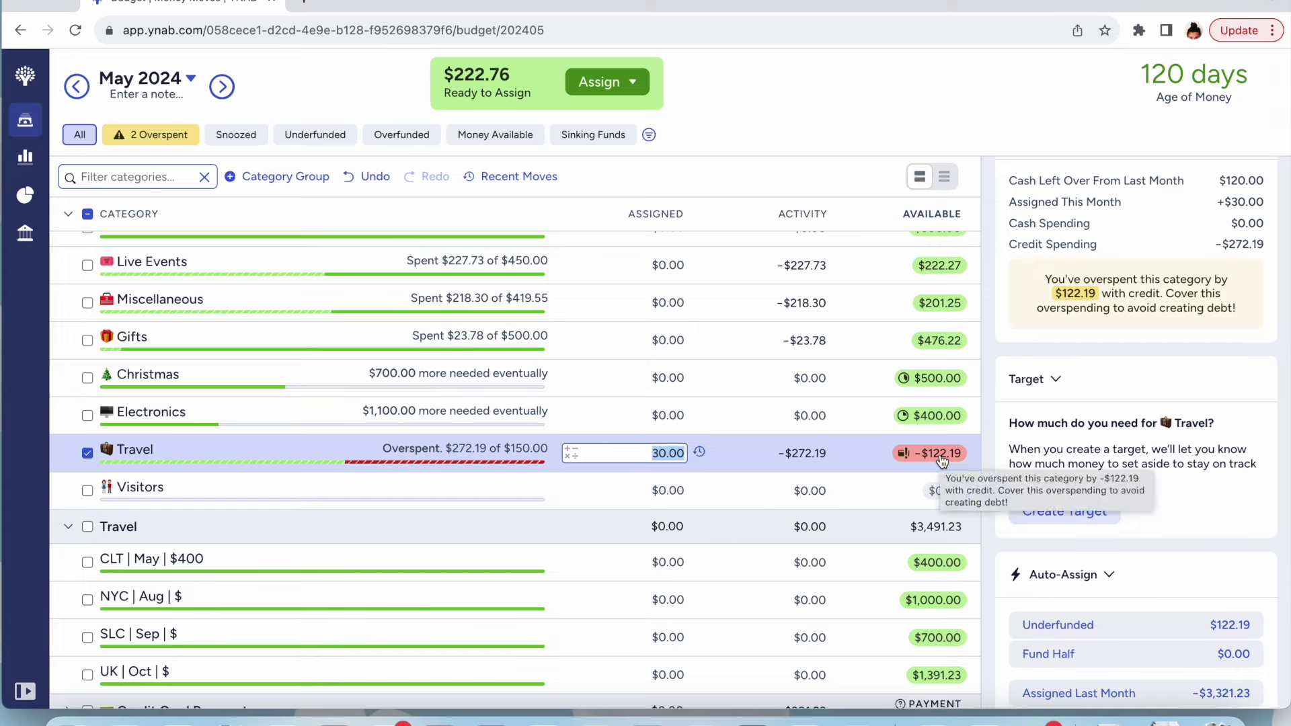
Move $122.19 from CLT | May | $400 into Travel to clear its overspending
left_click(941, 460)
type("clt")
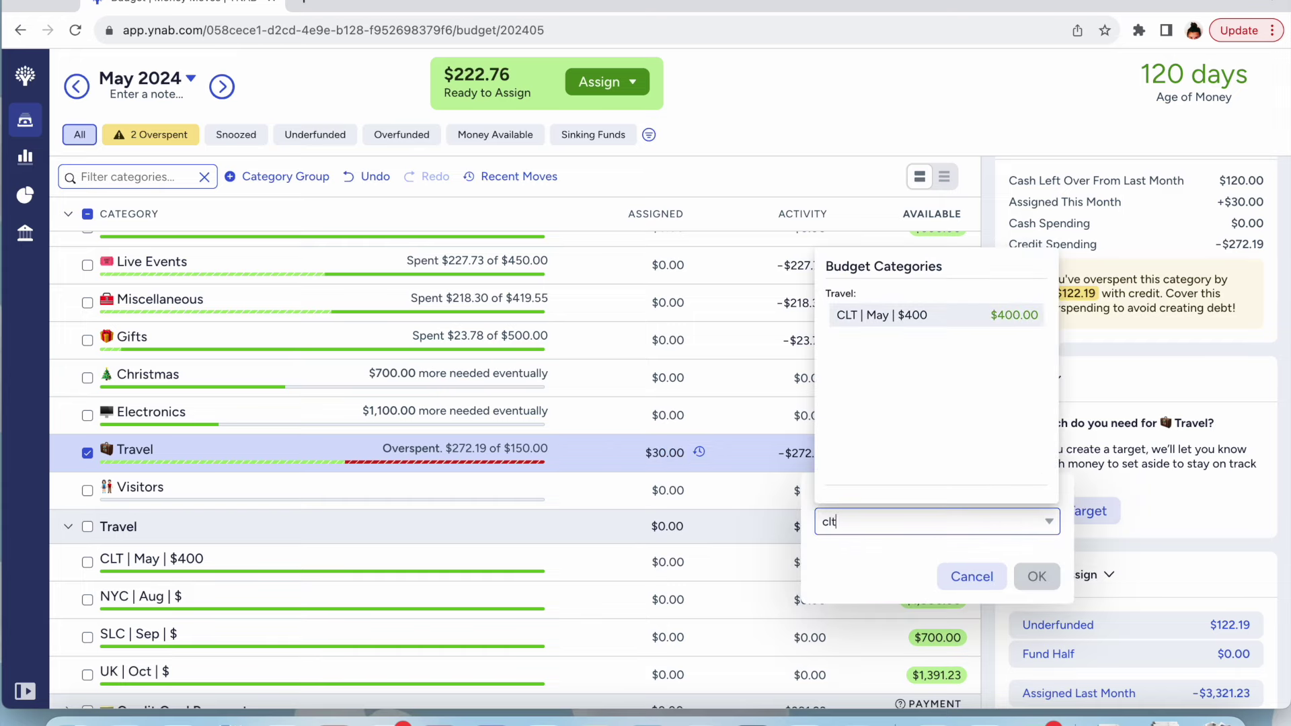
left_click(954, 316)
left_click(1037, 577)
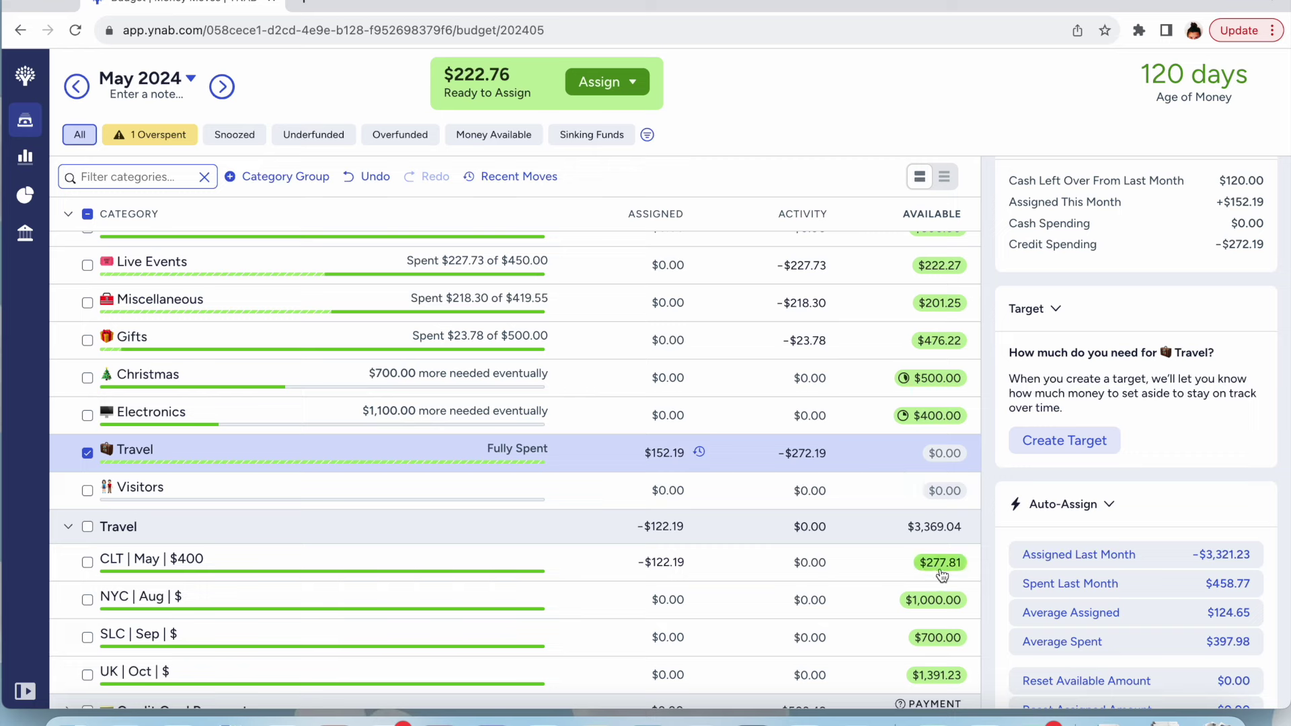
left_click(87, 453)
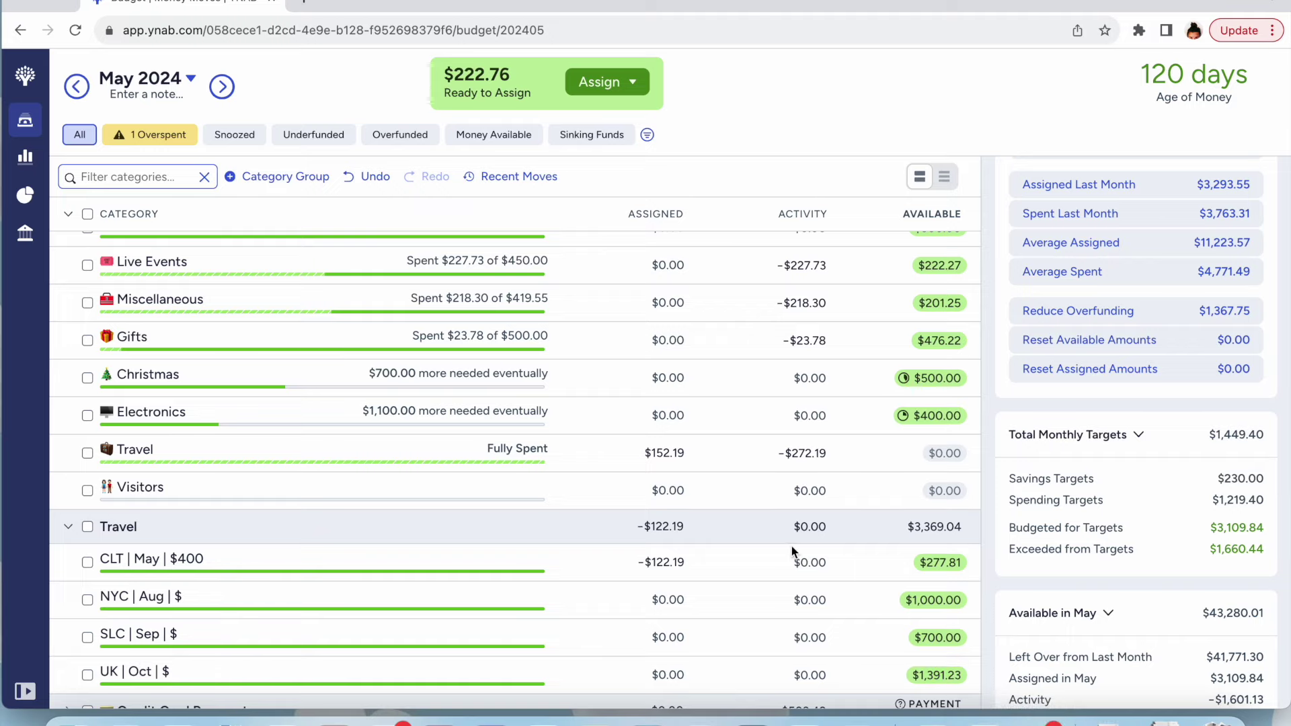
scroll(793, 546, "up", 3)
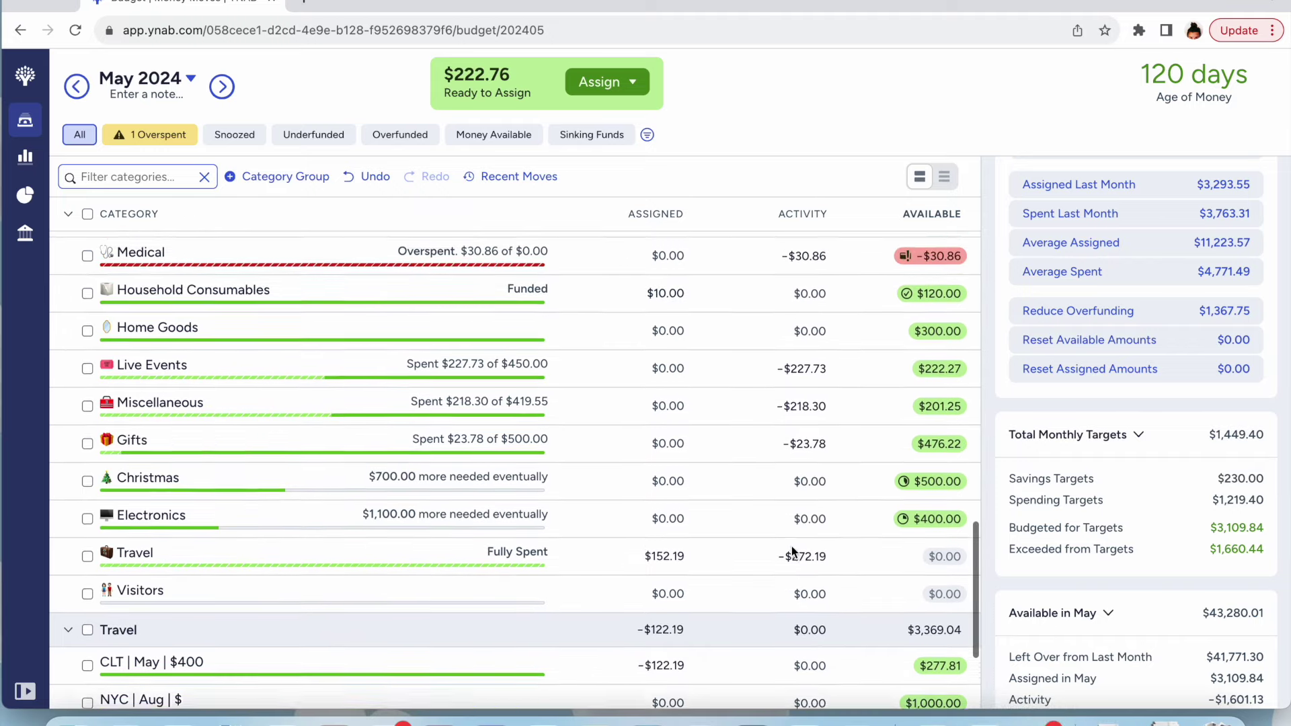
scroll(792, 552, "up", 4)
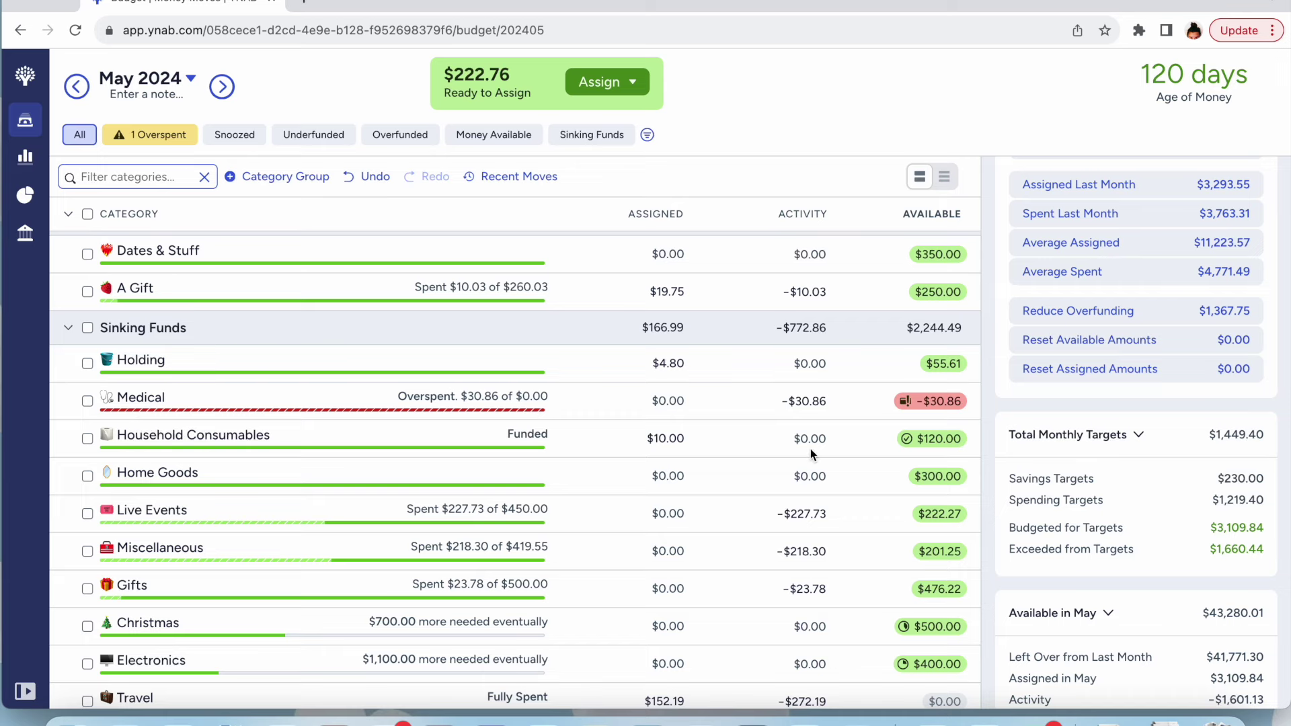
scroll(810, 450, "down", 1)
Cover Medical's $30.86 overspending from Ready to Assign, leaving $191.90 unassigned
left_click(913, 393)
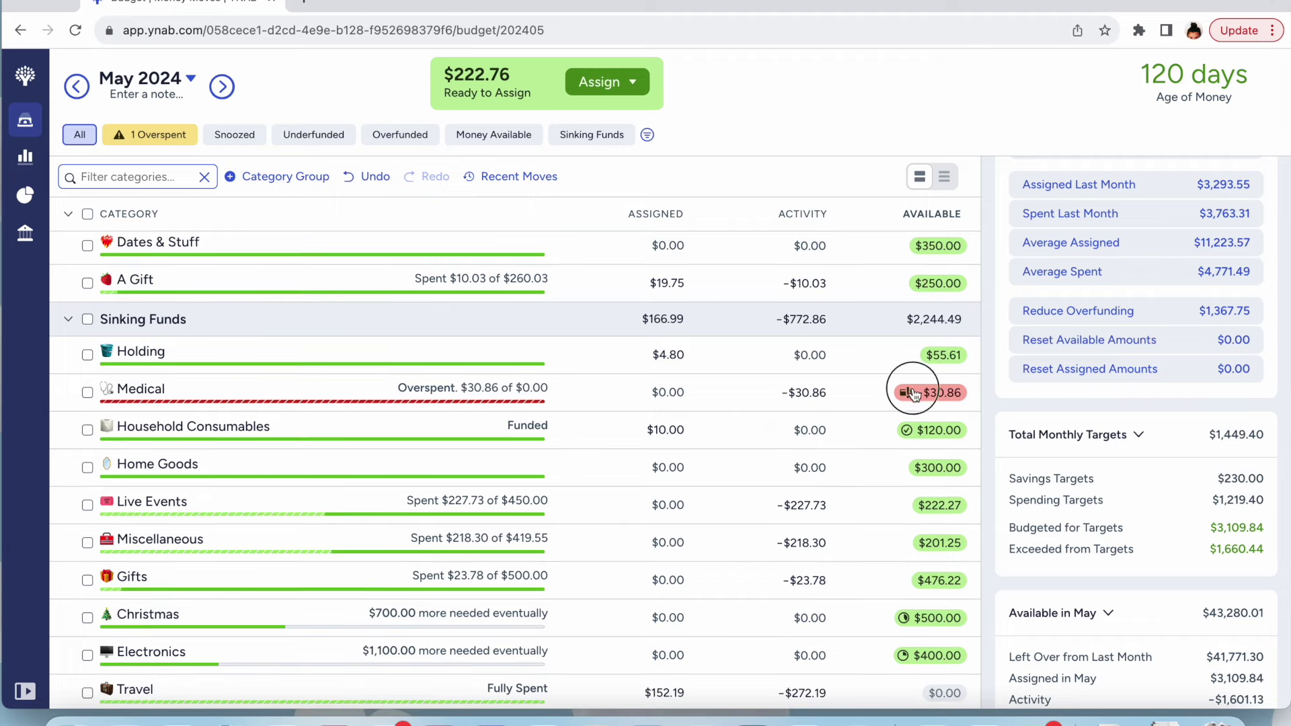
type("rea")
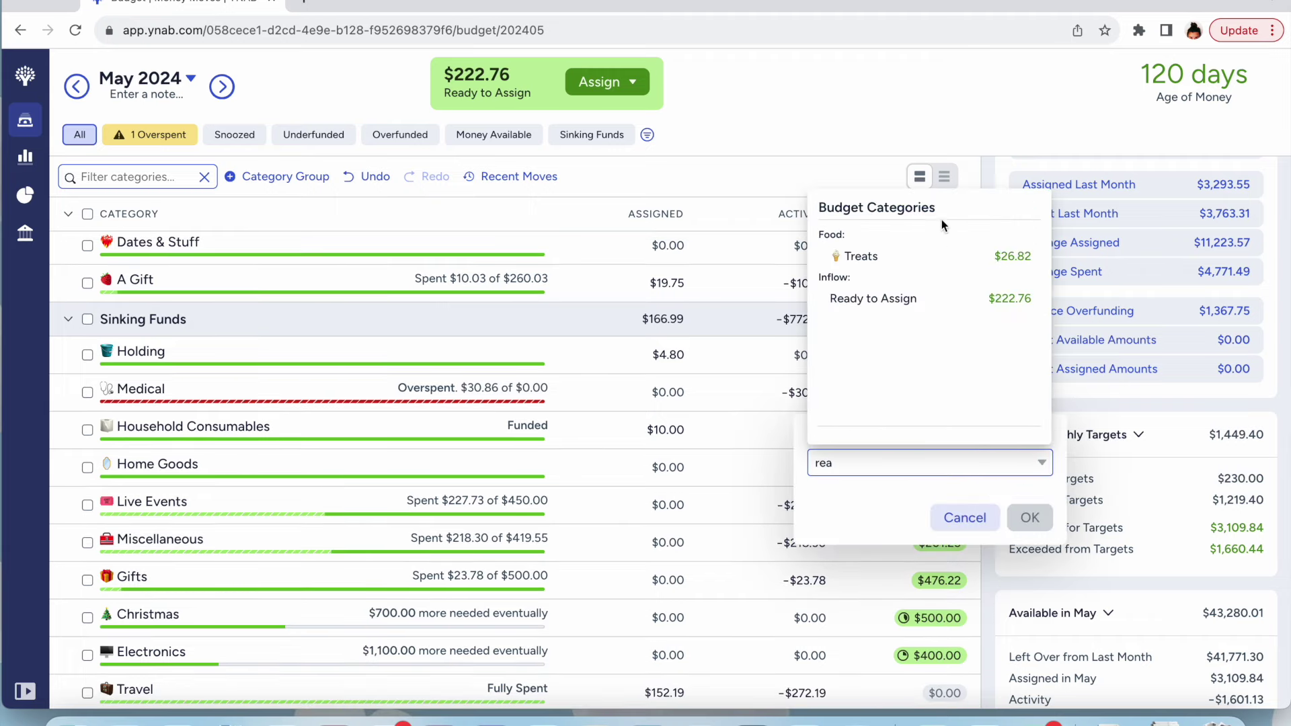
left_click(975, 295)
left_click(1032, 517)
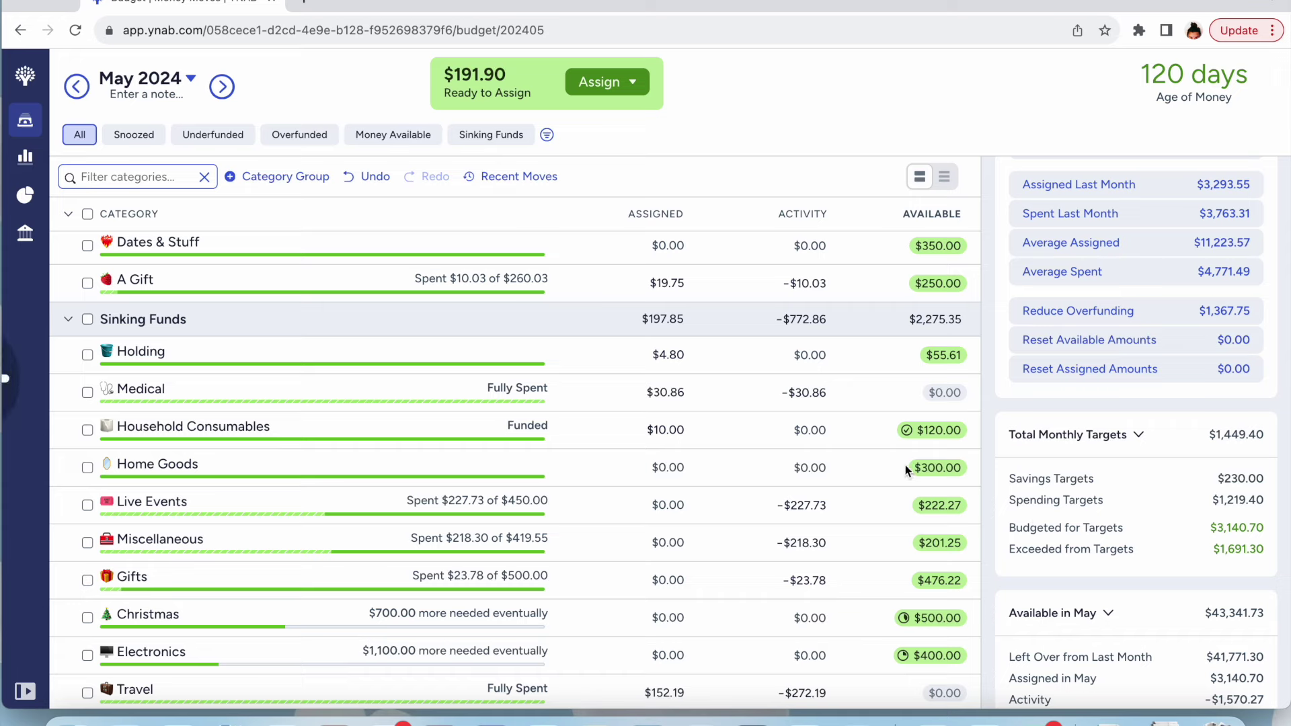
scroll(1194, 426, "up", 2)
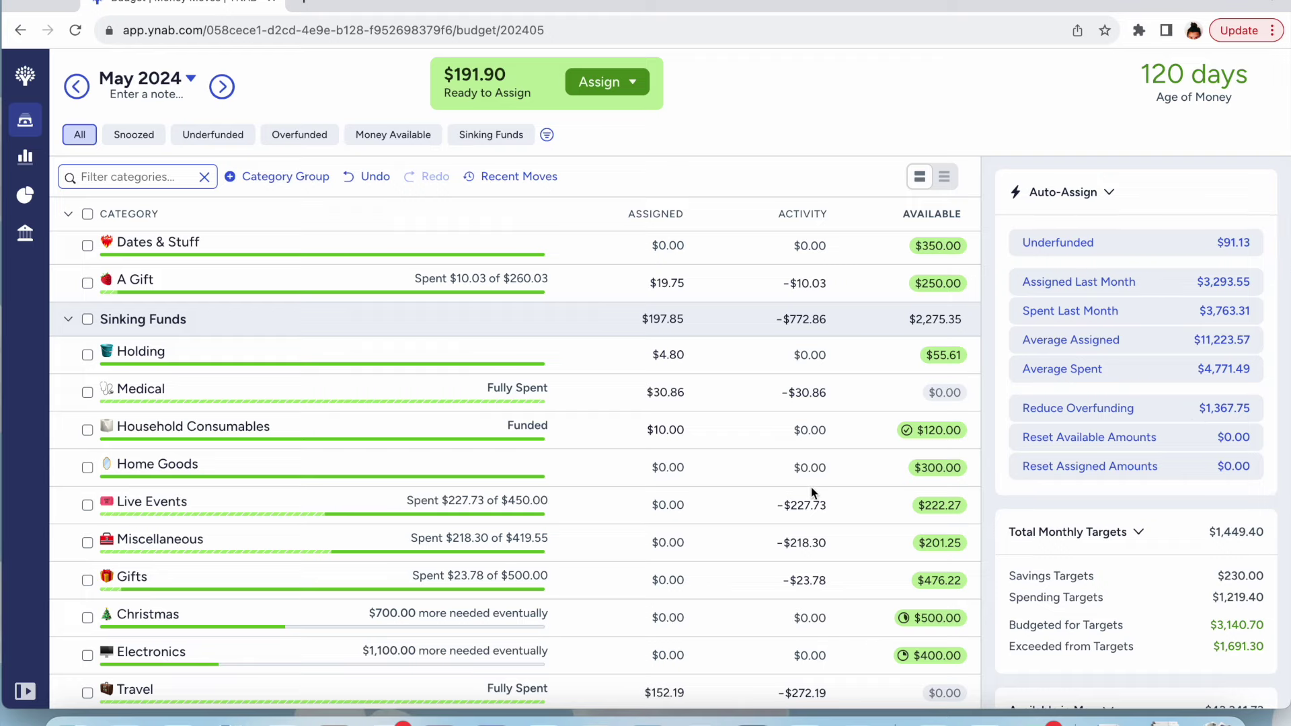
Look over the budget categories, then open the May 2024 calendar showing the Friday paydays
scroll(811, 487, "down", 3)
scroll(811, 487, "up", 12)
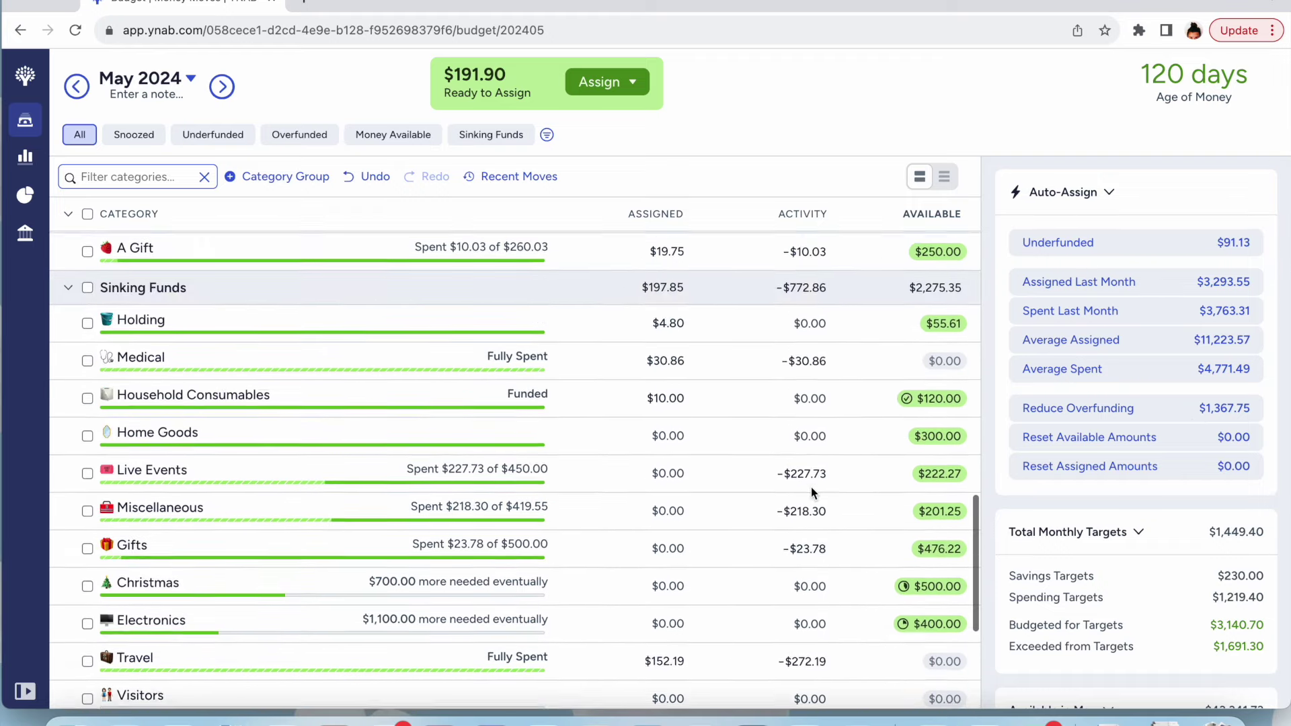
scroll(811, 487, "up", 10)
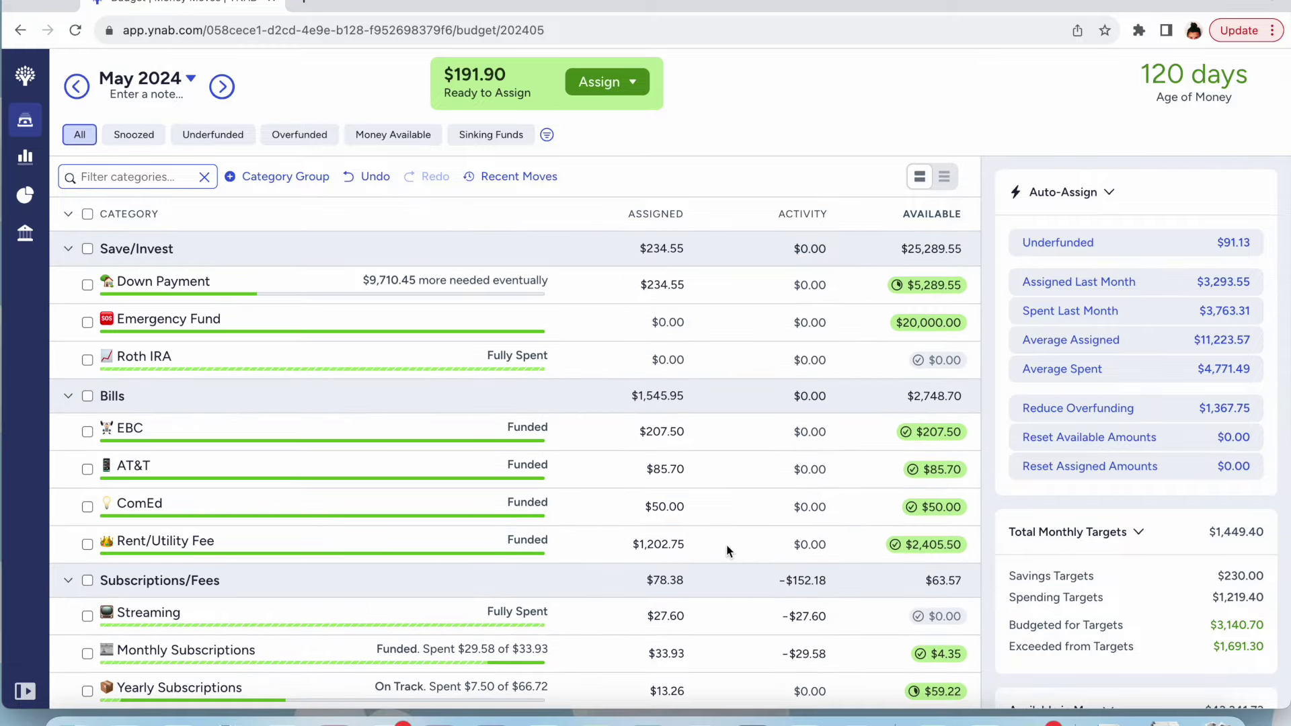
scroll(726, 542, "down", 1)
scroll(666, 428, "down", 5)
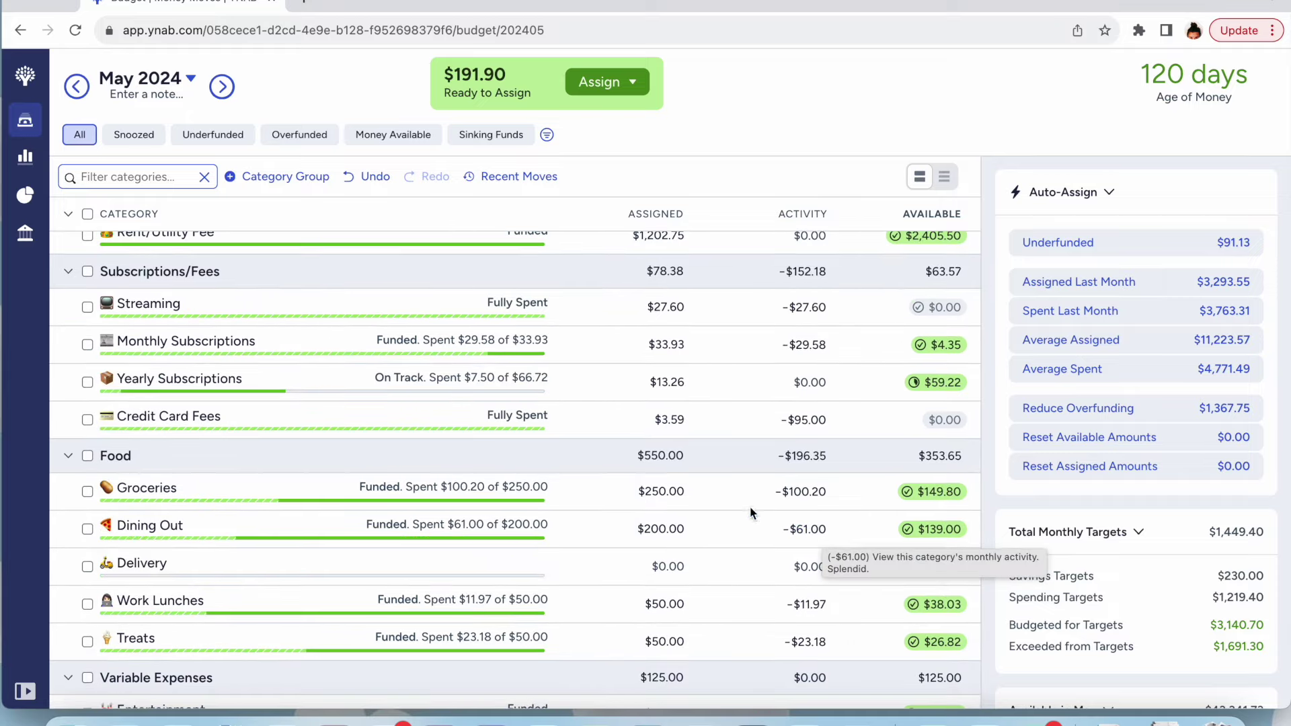
left_click(334, 718)
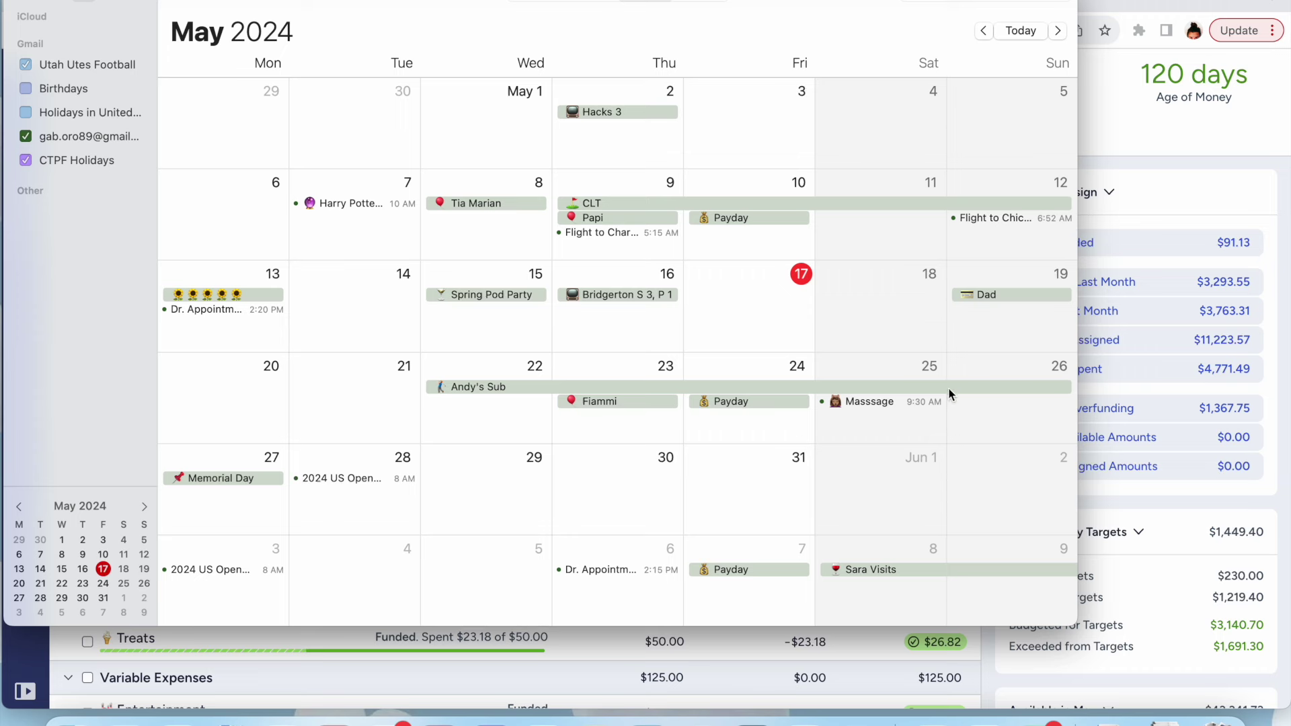
Work out 35 × 3 = 105 in Calculator
left_click(1151, 155)
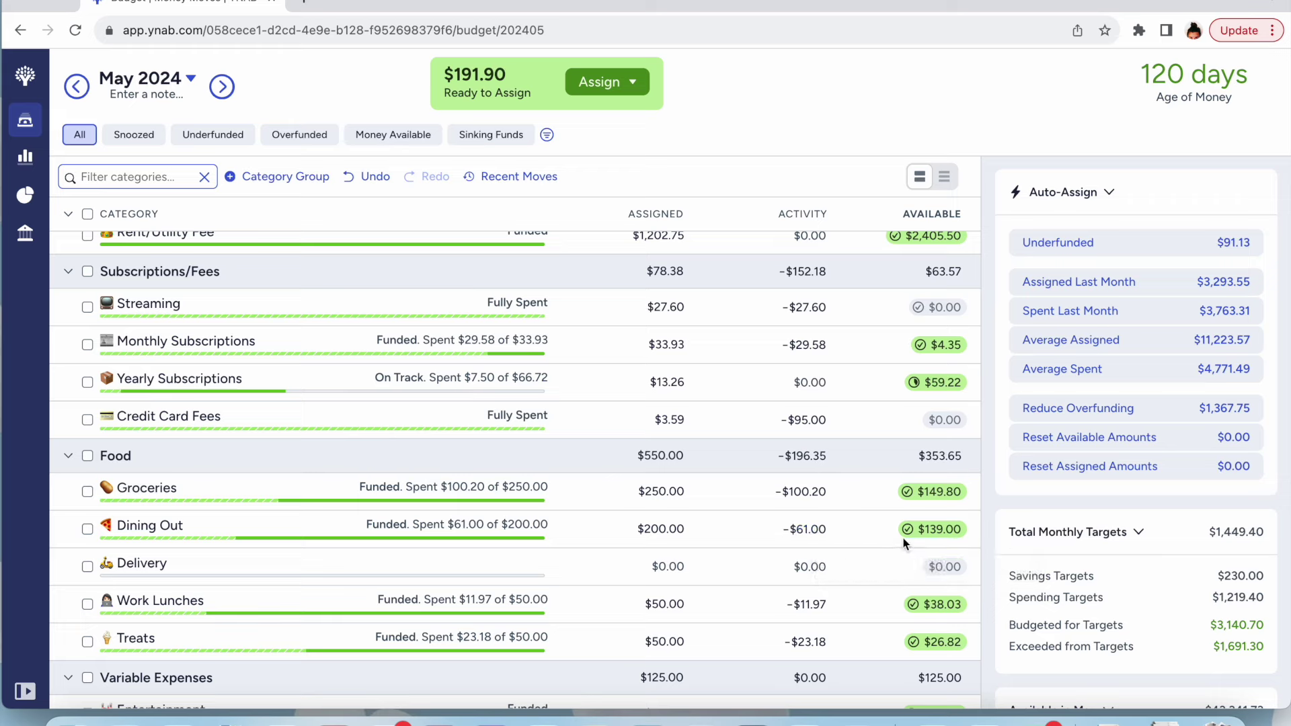
left_click(856, 717)
type("35*3=")
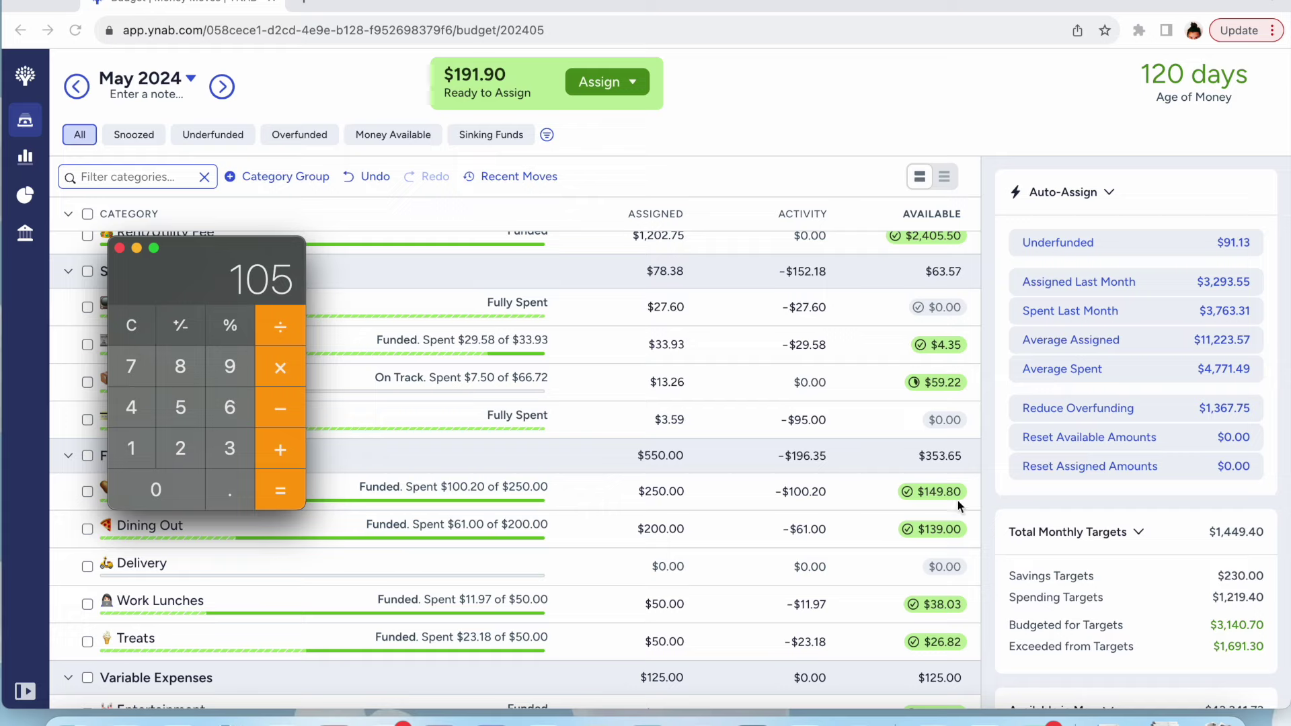
scroll(893, 571, "down", 5)
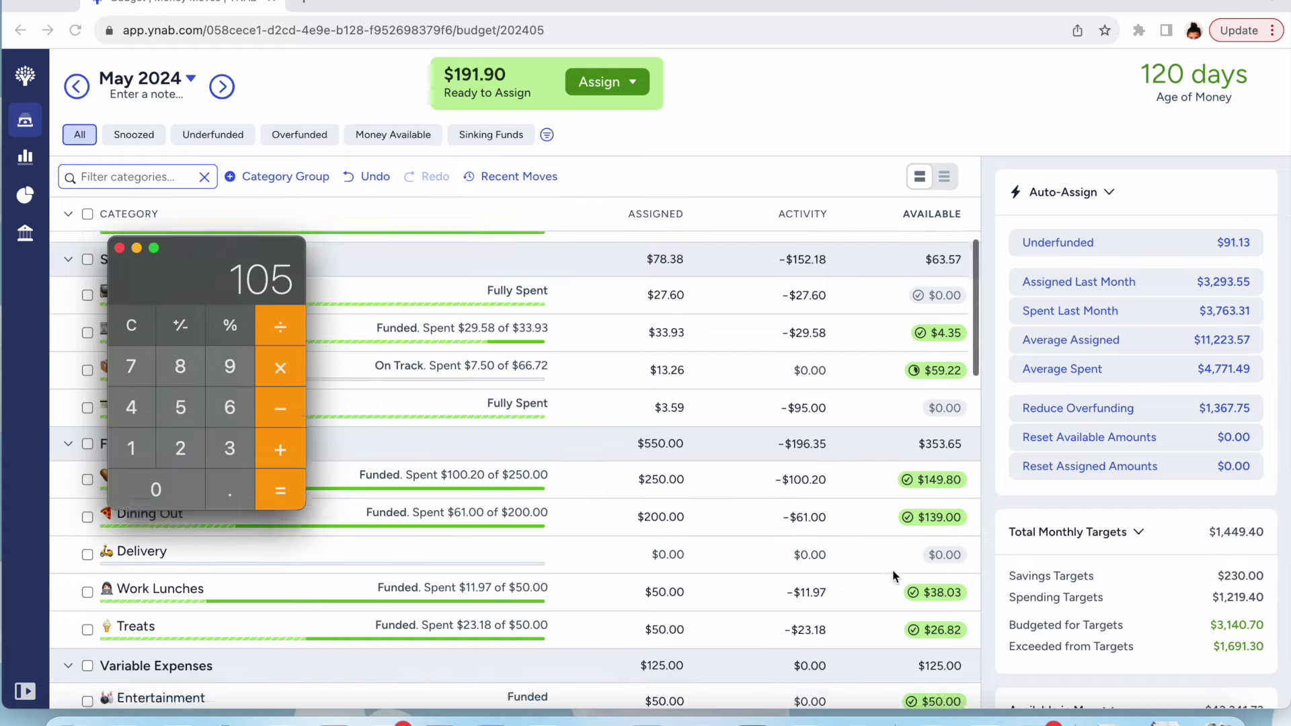
Hide and restore the browser, recheck May events in Calendar, then return to the YNAB budget
key("super+alt+h")
left_click(891, 571)
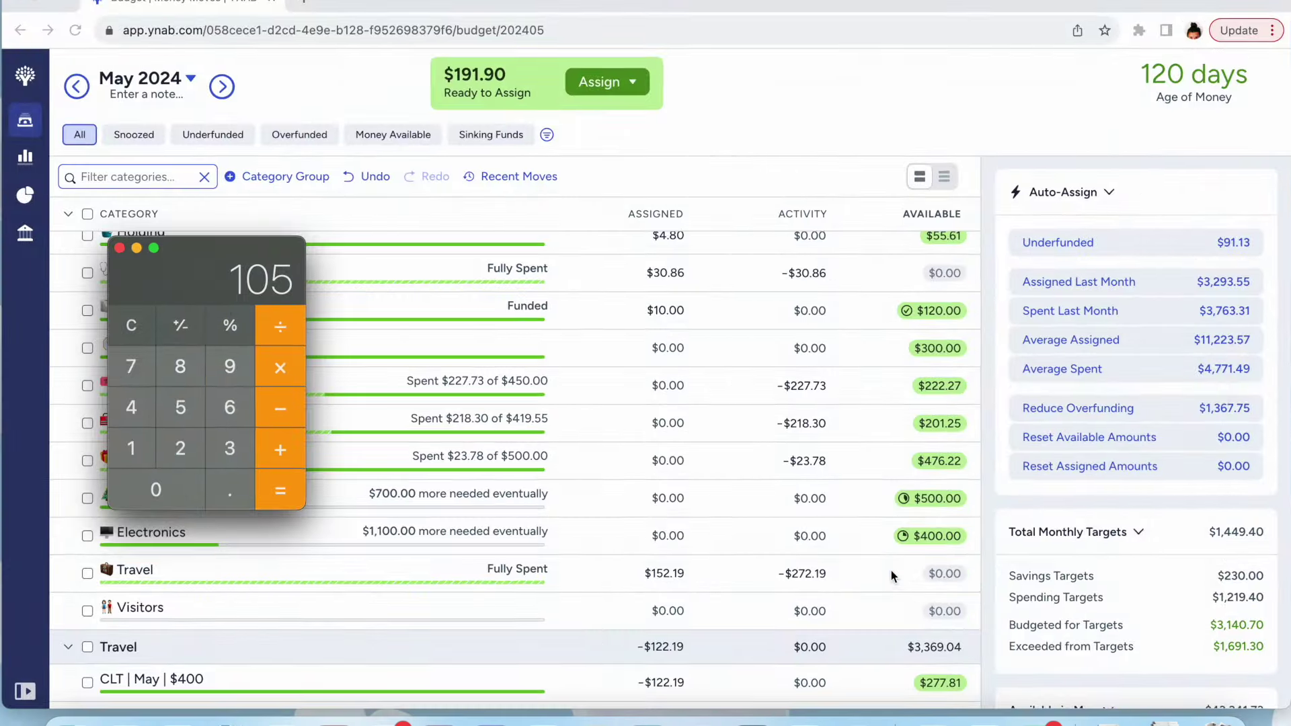
scroll(830, 495, "up", 5)
left_click(334, 718)
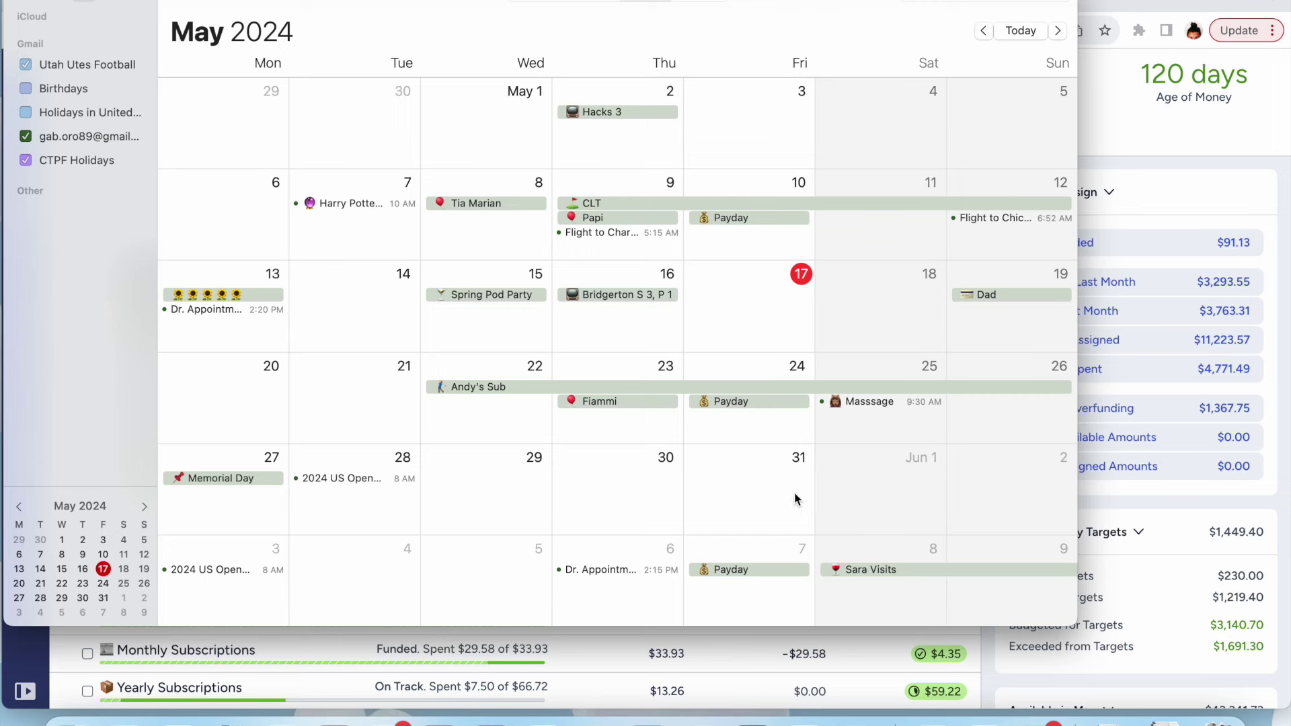
left_click(1146, 154)
scroll(857, 548, "down", 2)
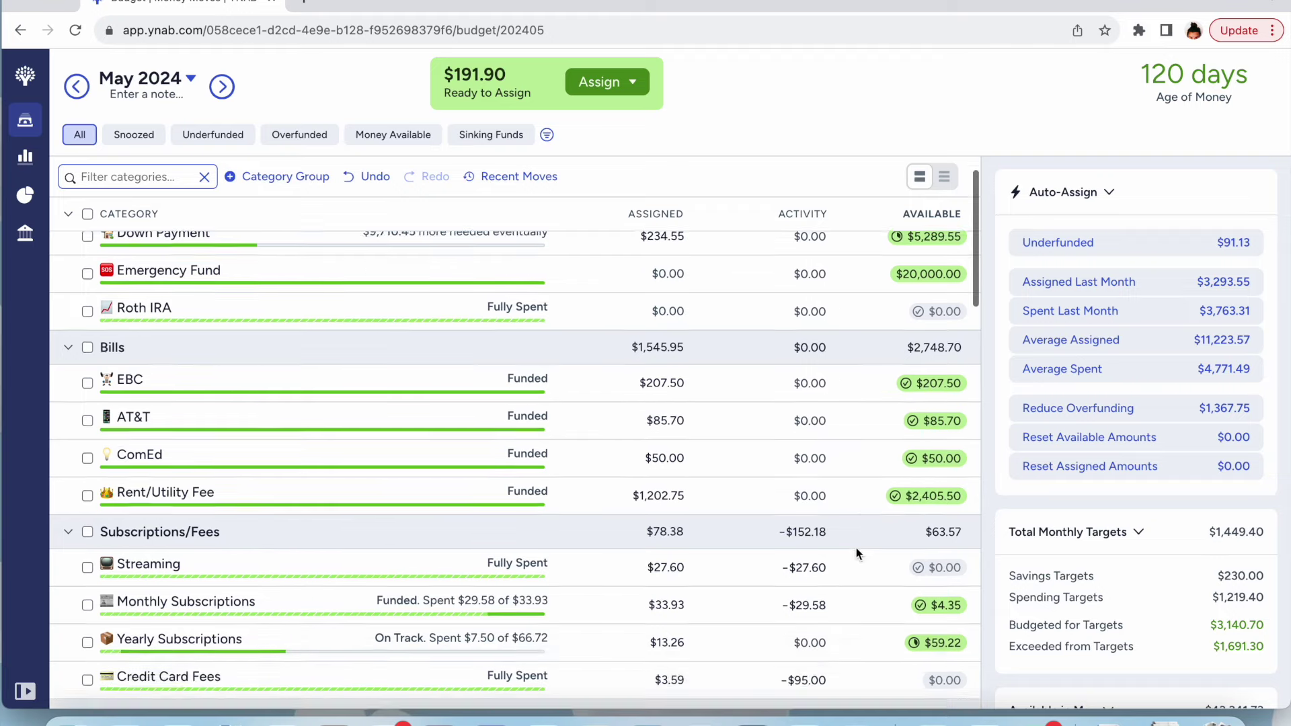
scroll(857, 548, "down", 3)
scroll(857, 549, "down", 1)
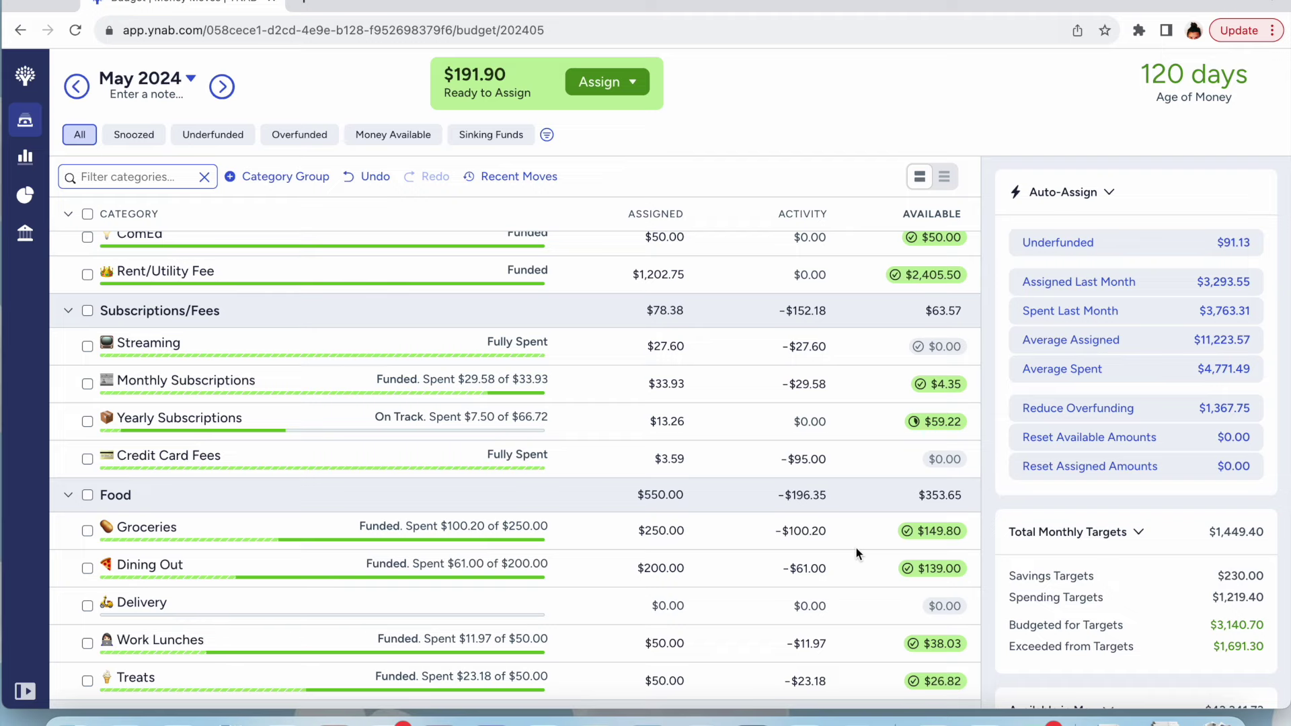
scroll(787, 497, "down", 8)
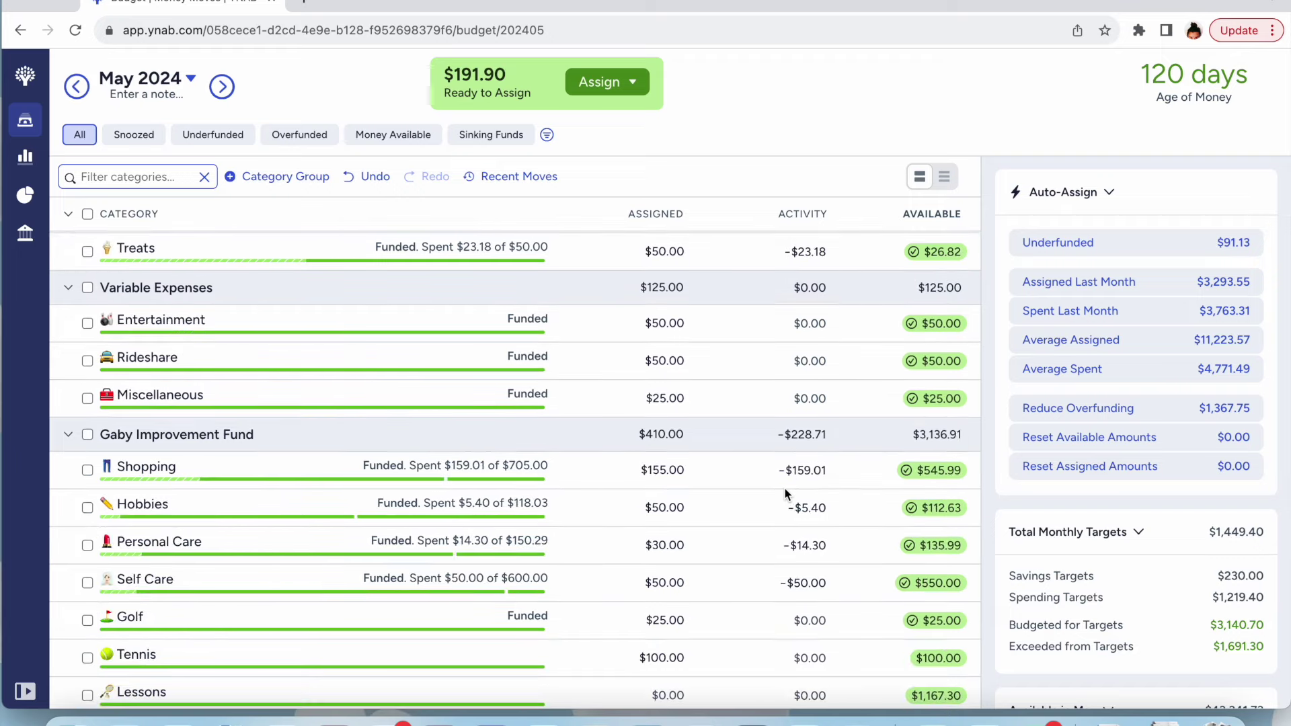
scroll(785, 488, "down", 10)
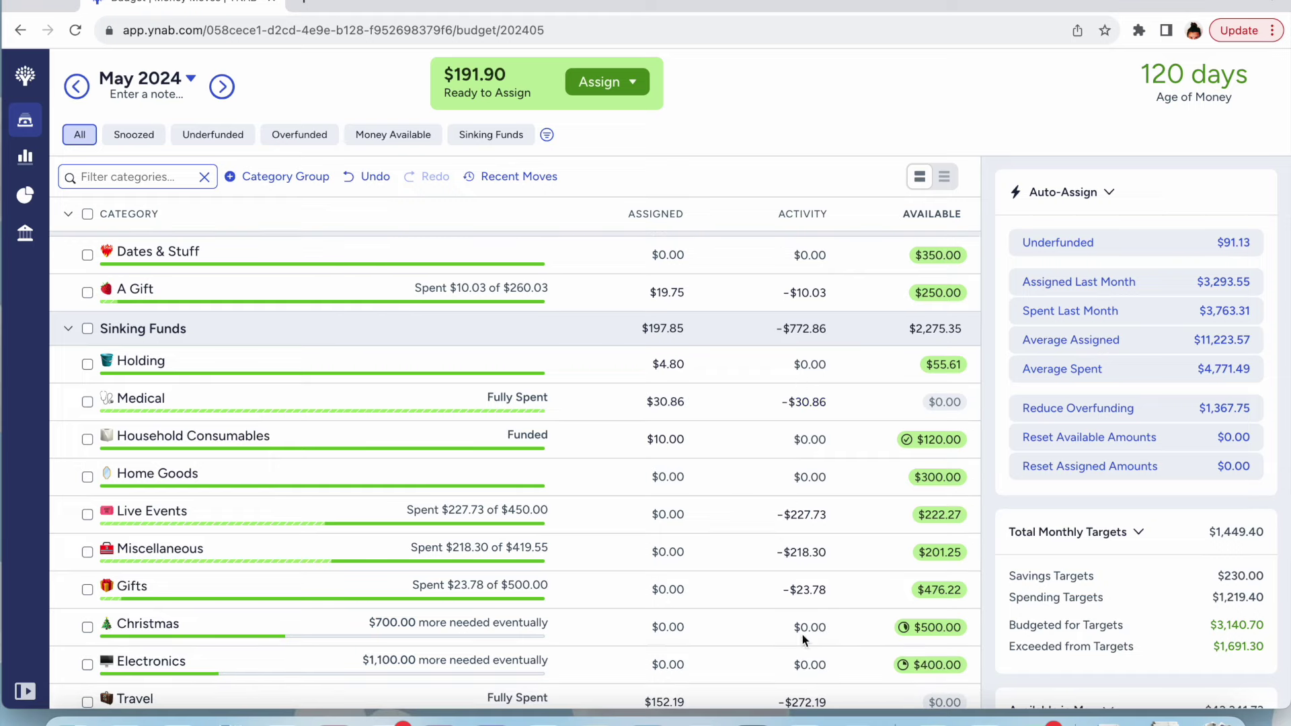
scroll(800, 662, "down", 1)
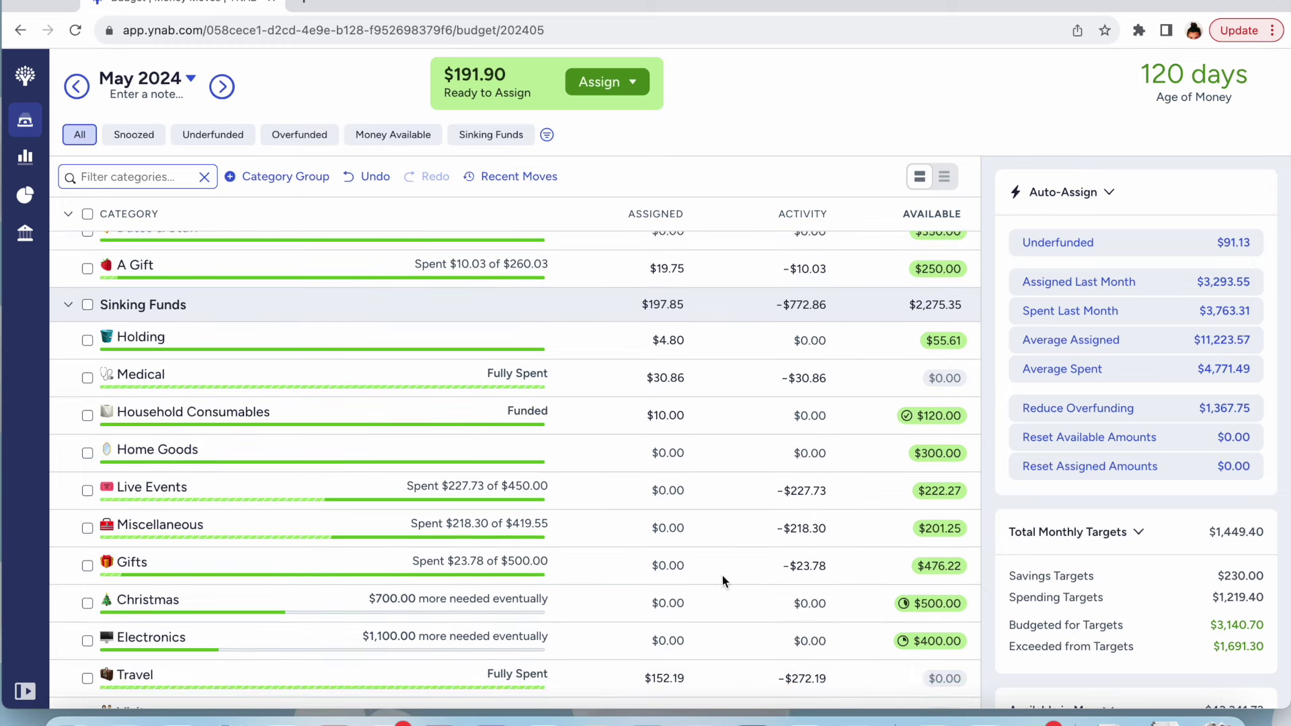
Assign $23.78 to Gifts, bringing it to $500.00 available
left_click(676, 567)
type("23")
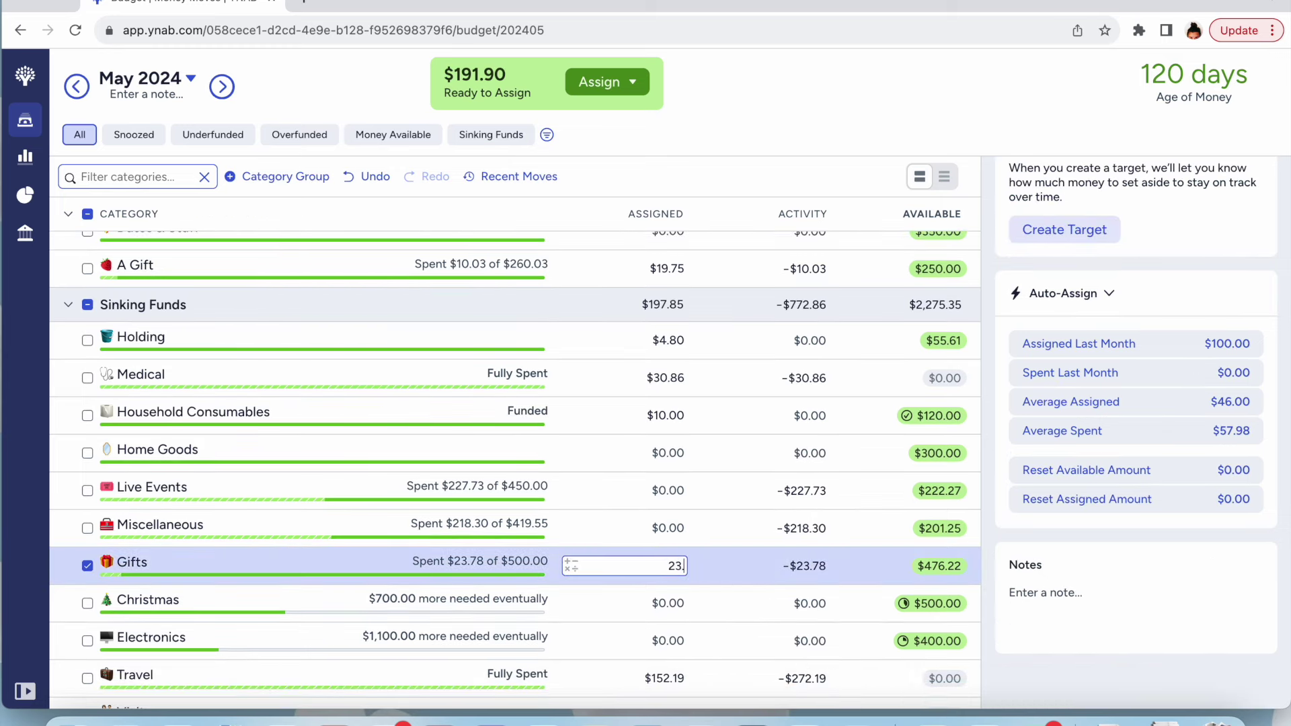
type(".78")
key("Return")
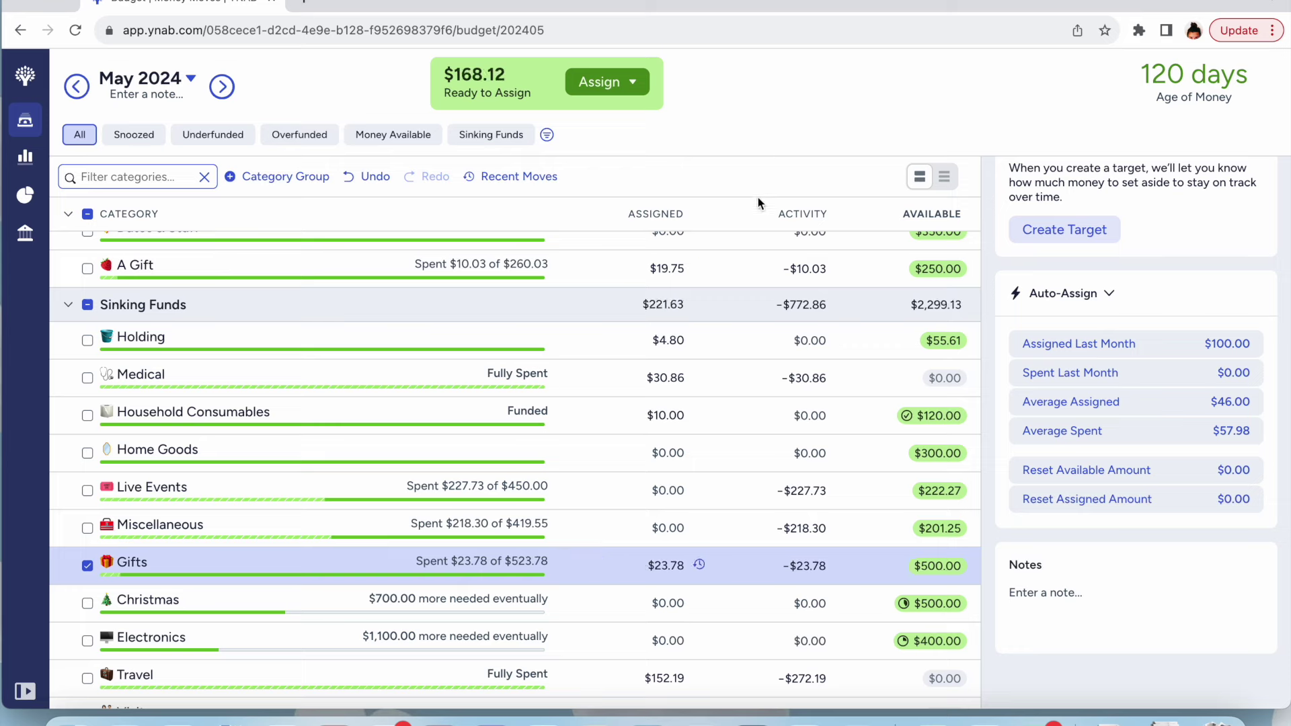
left_click(87, 566)
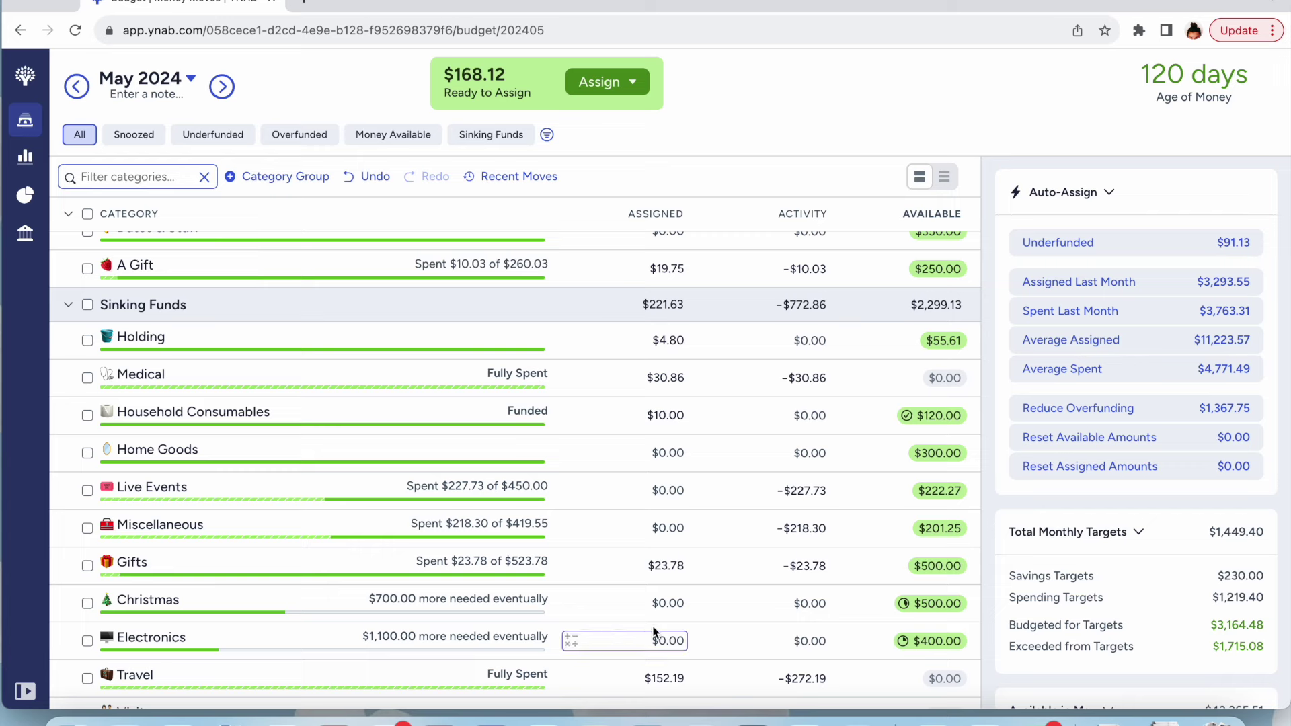
Leave Live Events' assigned amount unchanged at $0.00
left_click(679, 492)
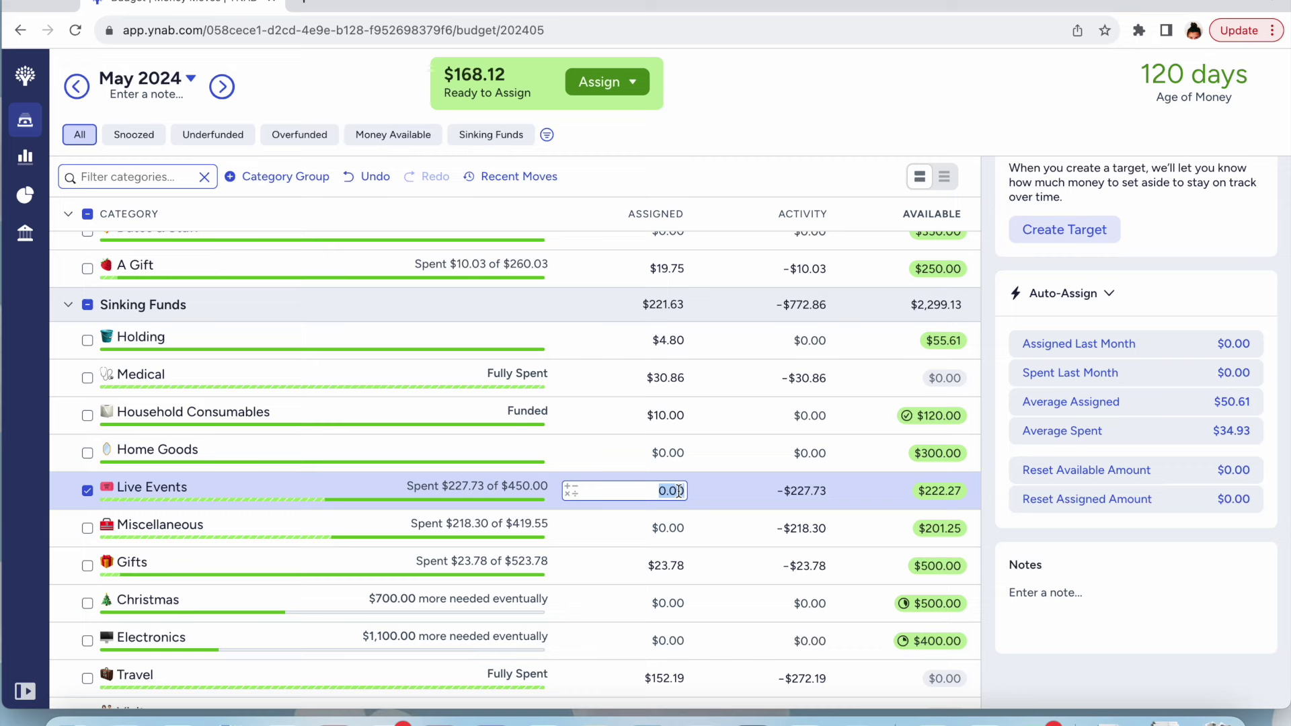
type("2")
key("BackSpace")
key("Return")
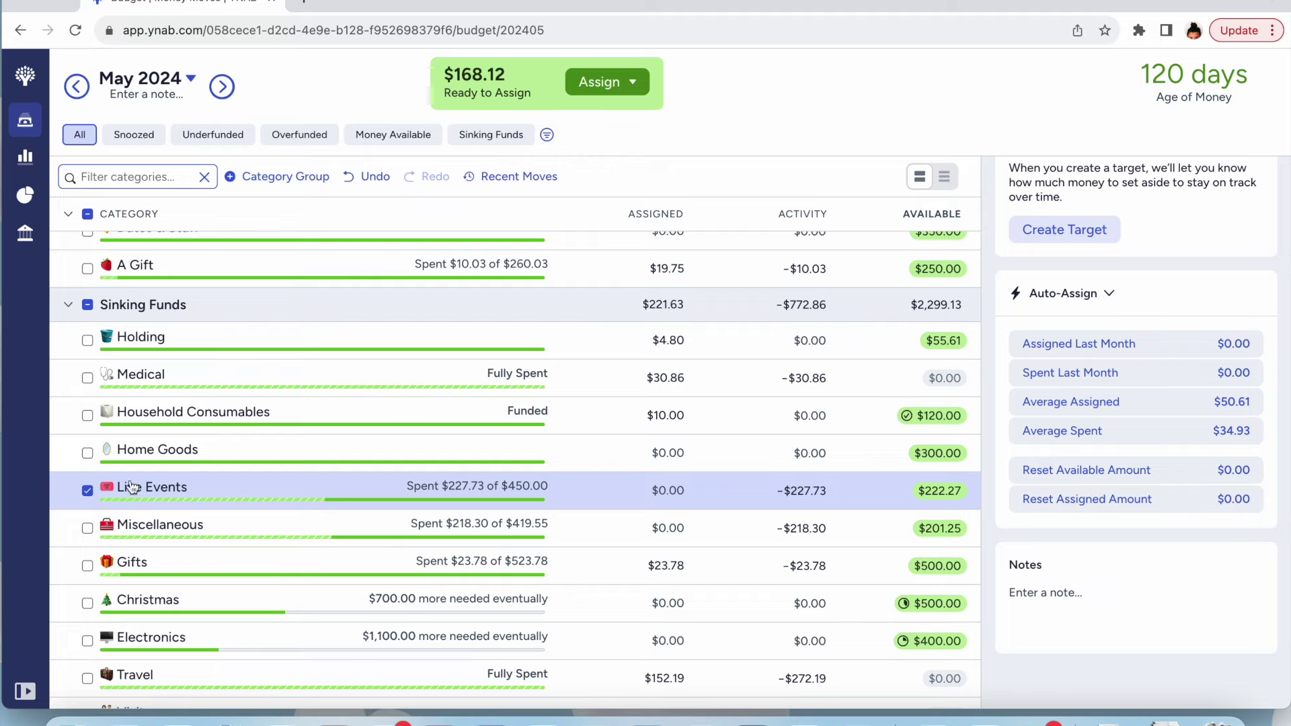
left_click(87, 492)
scroll(696, 487, "up", 5)
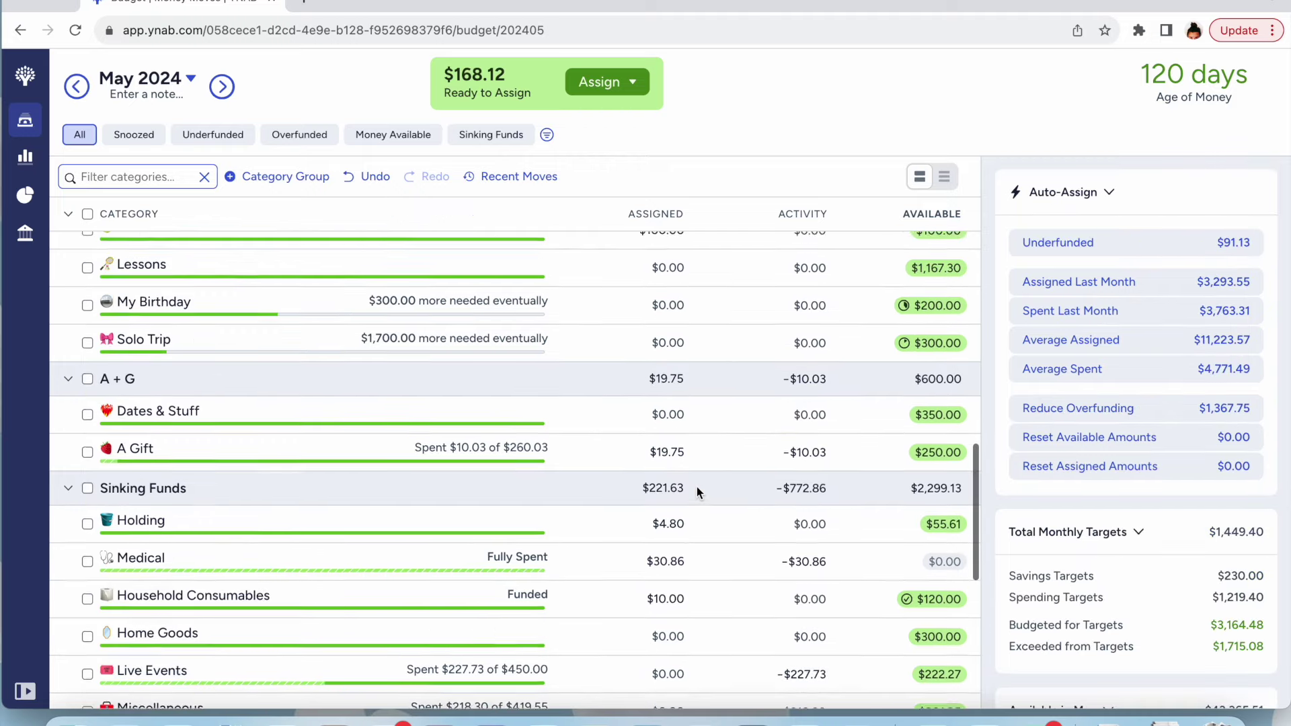
scroll(697, 487, "up", 3)
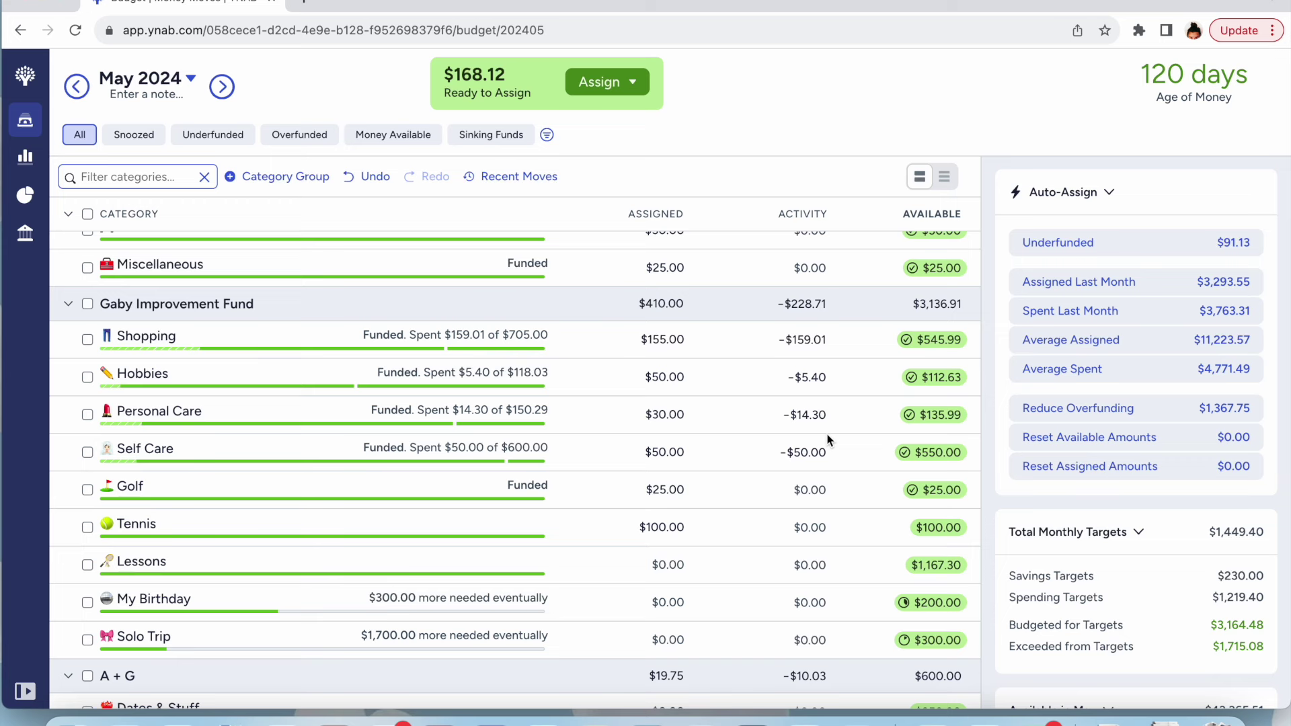
left_click(673, 339)
Add 4.01 to Shopping's $155.00 assigned, making it $159.01
key("Right")
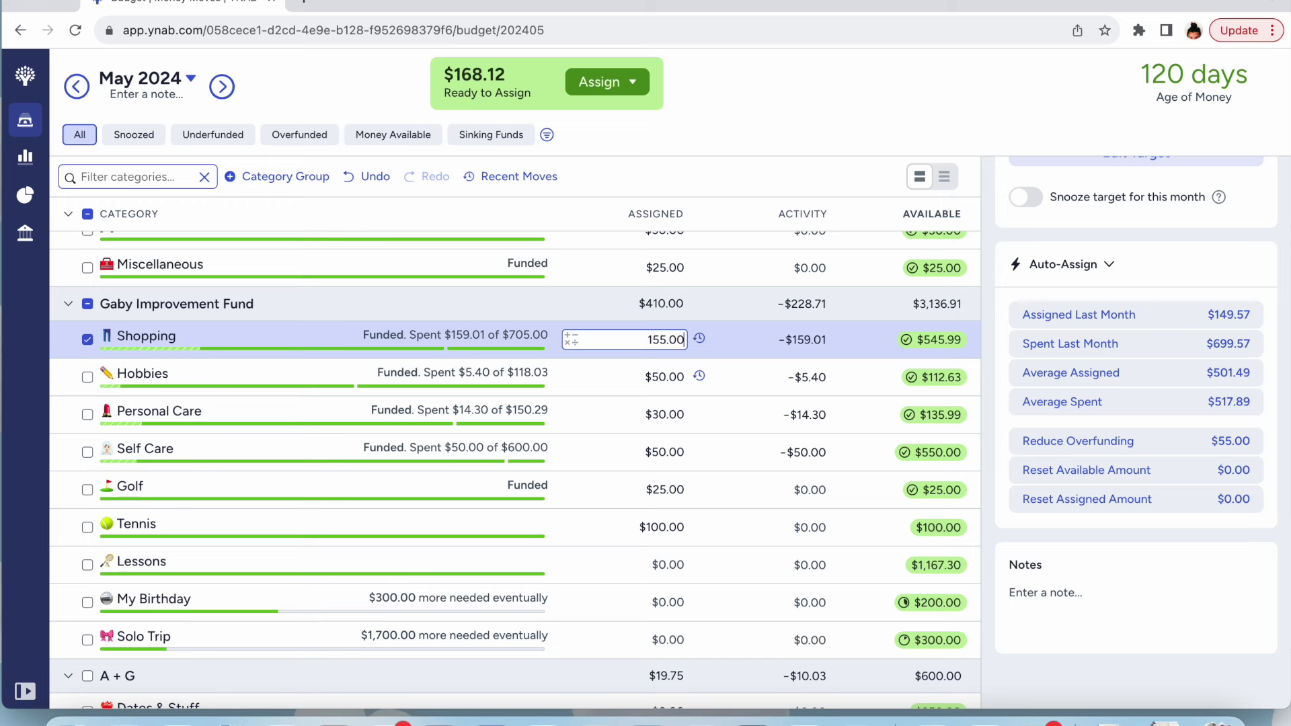
type("4.0")
key("BackSpace")
key("BackSpace")
key("BackSpace")
type("+4.01")
left_click(809, 87)
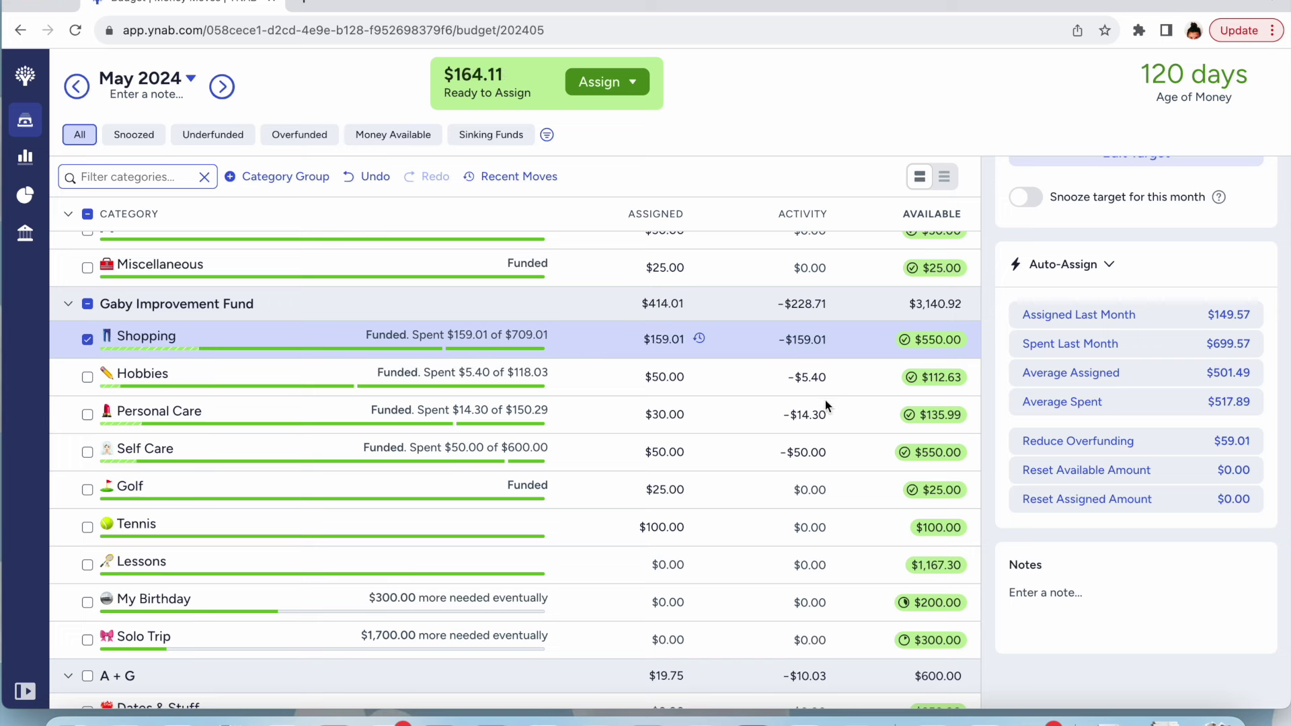
Undo the mistaken $60.00 entered as Shopping's assigned amount
left_click(666, 340)
left_click(682, 340)
type("+150")
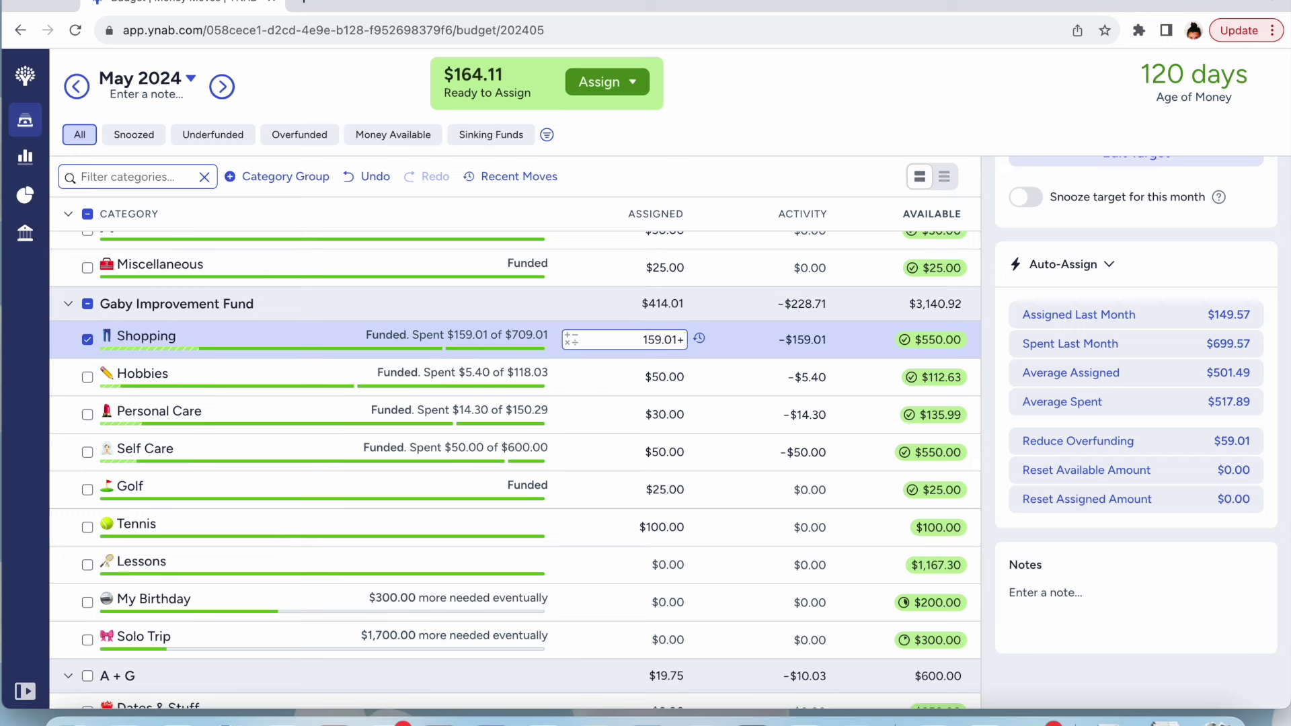
key("BackSpace")
key("BackSpace")
key("BackSpace")
key("BackSpace")
key("BackSpace")
key("BackSpace")
key("BackSpace")
key("BackSpace")
key("BackSpace")
key("BackSpace")
type("60")
left_click(807, 91)
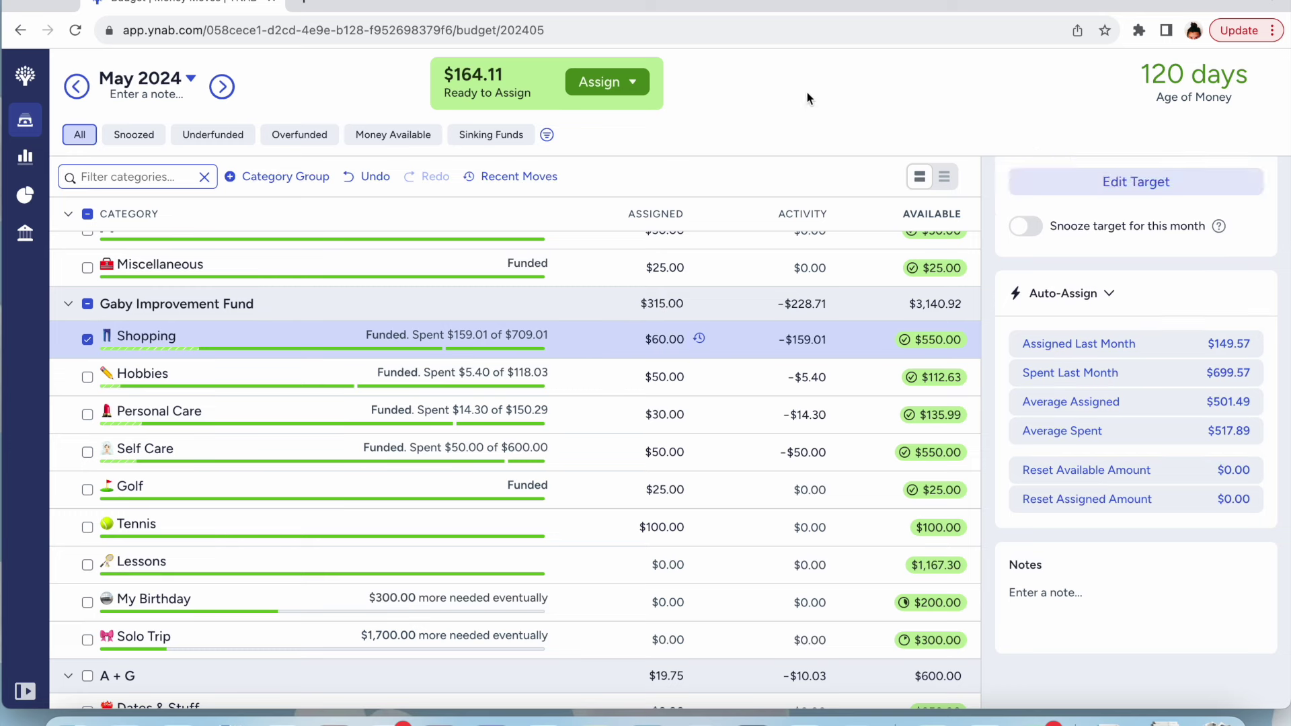
left_click(366, 176)
Add 160 to Shopping's $159.01, reaching $319.01 assigned and $710.00 available
left_click(666, 340)
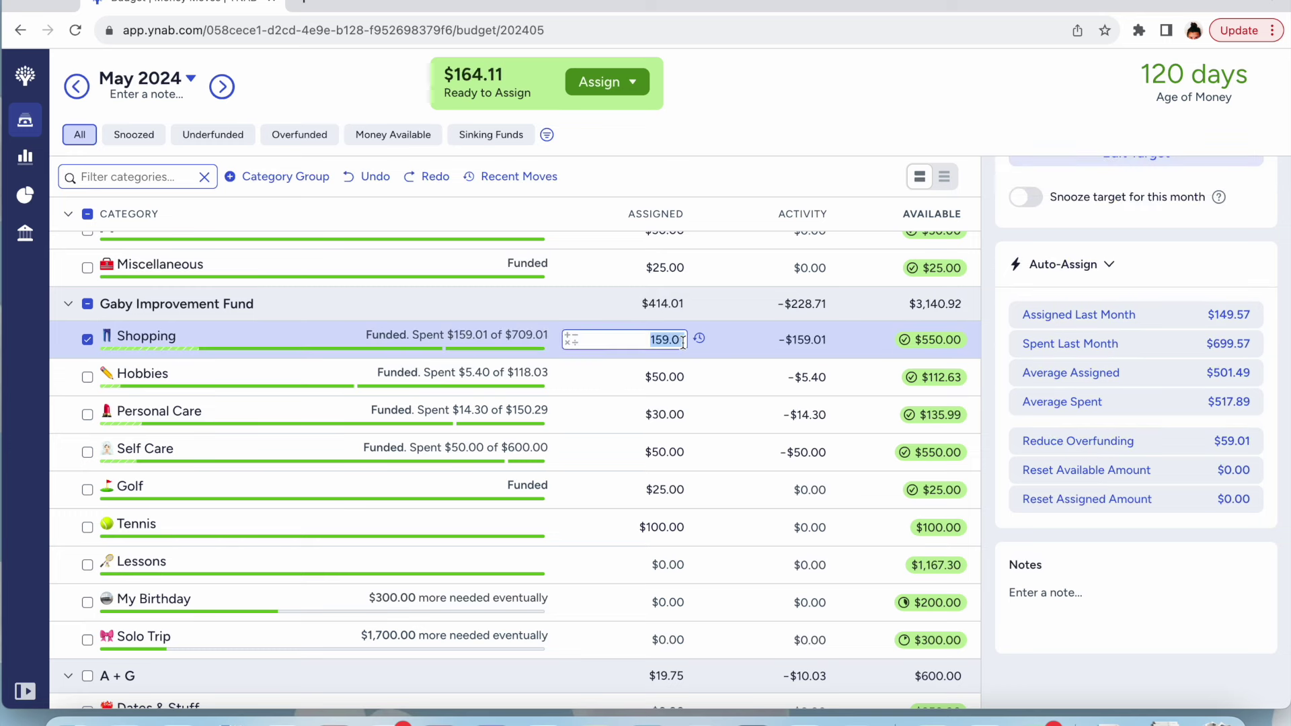
left_click(682, 339)
type("+160")
key("Return")
key("Escape")
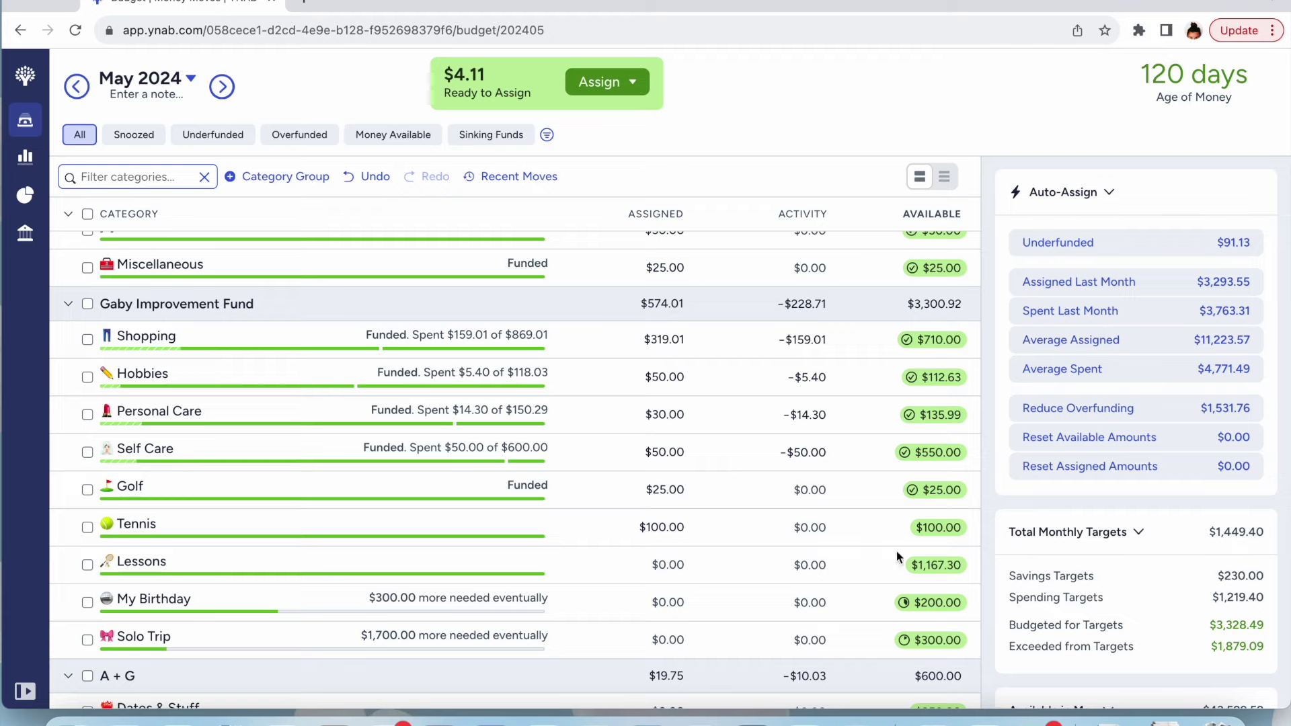
Add the remaining 4.11 to Holding's $4.80 under Sinking Funds, leaving $0.00 to assign
scroll(830, 385, "down", 2)
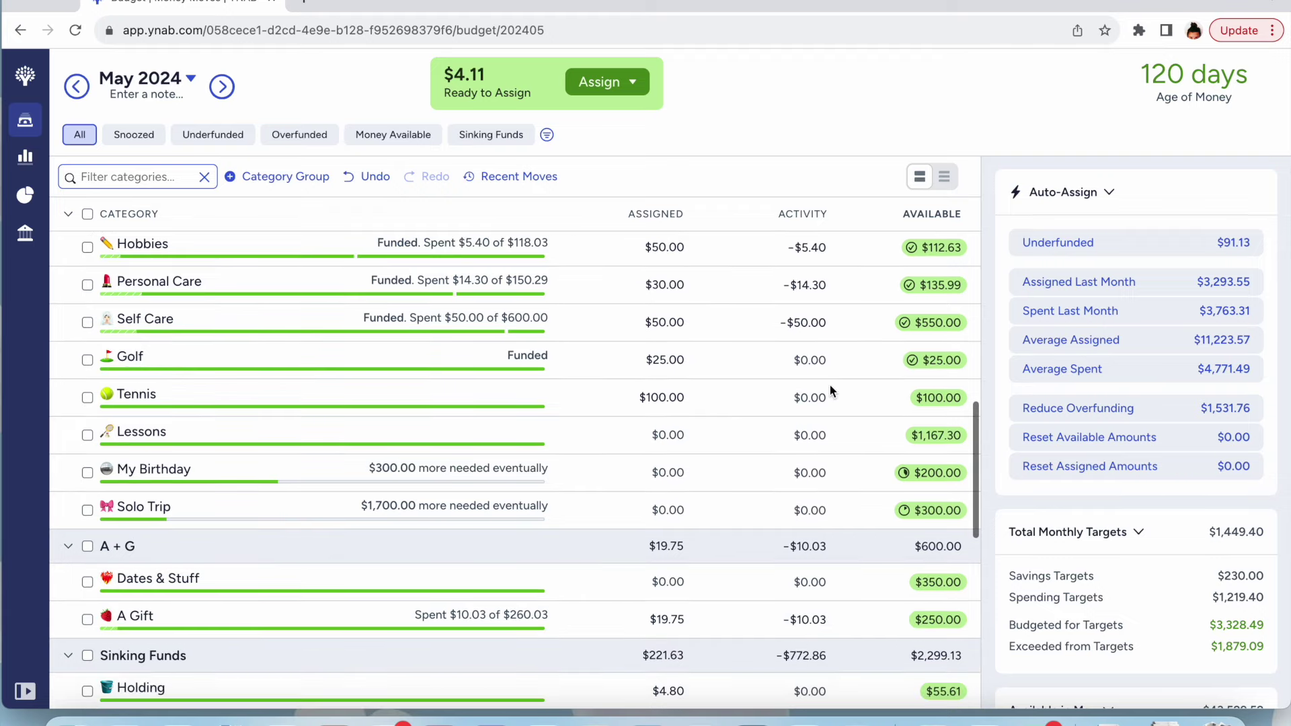
scroll(830, 384, "down", 2)
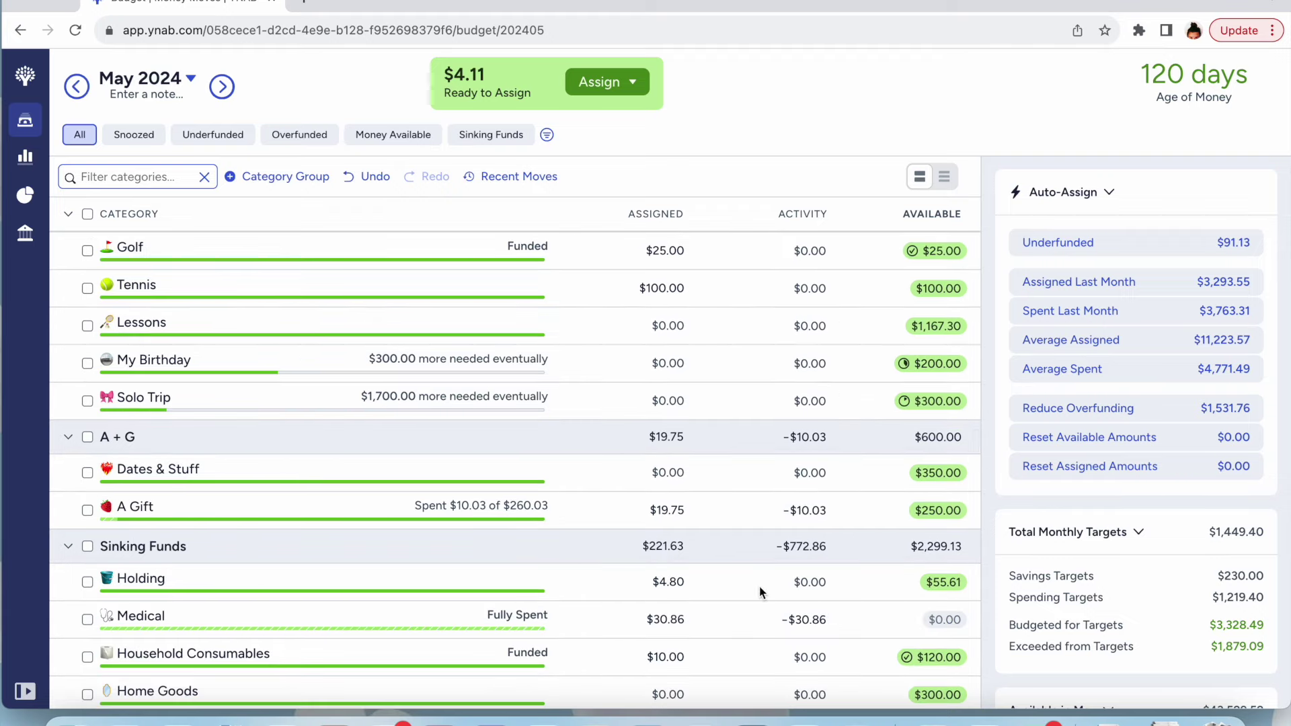
left_click(677, 582)
left_click(677, 583)
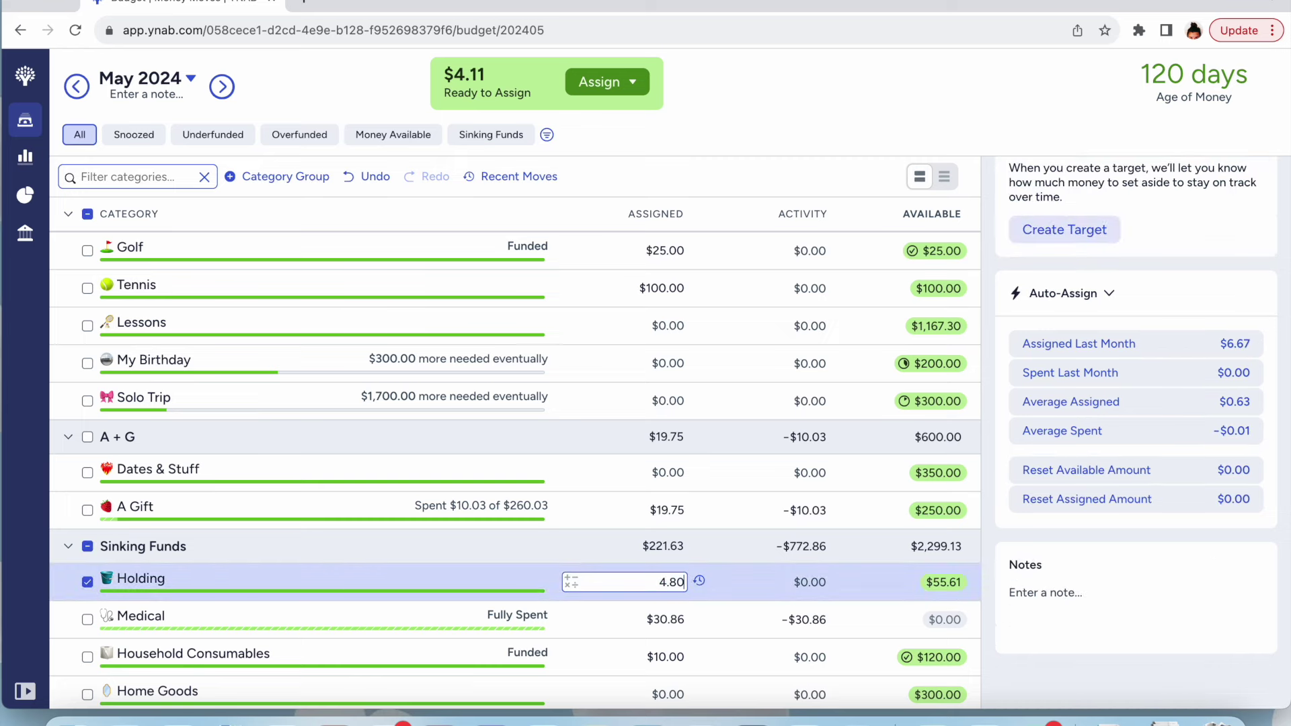
type("+4.11")
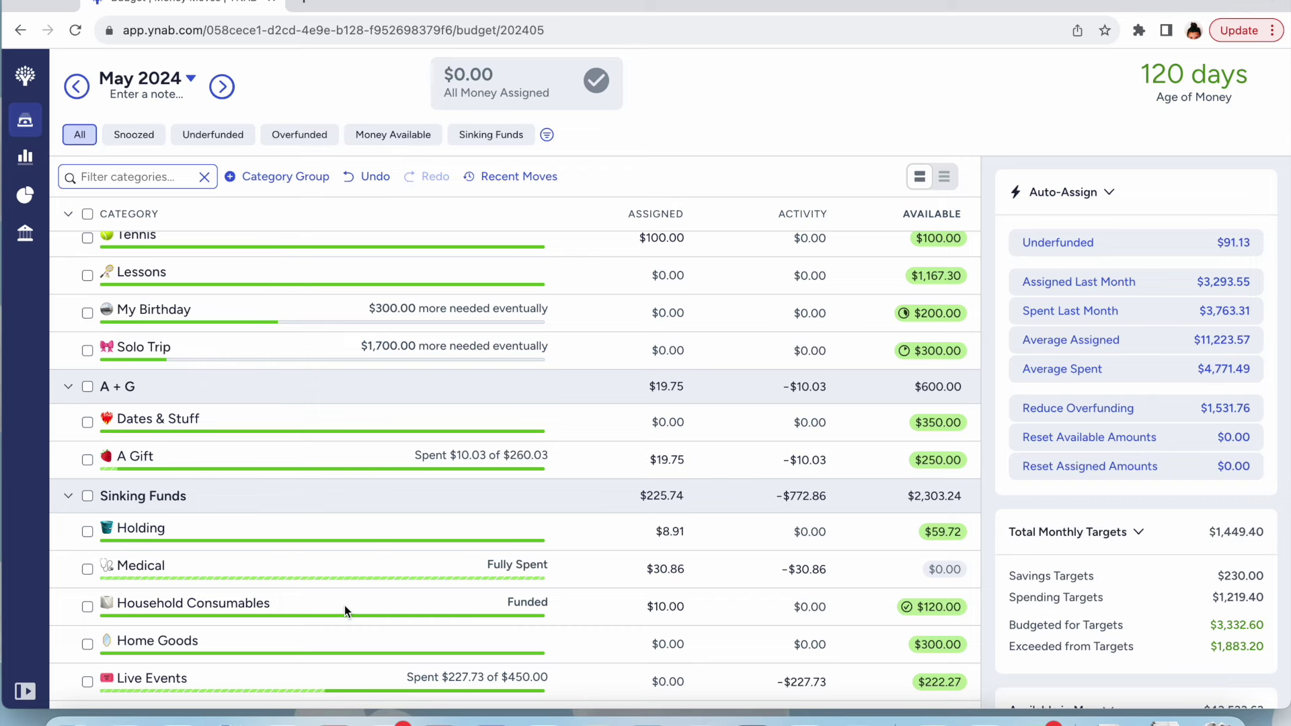
scroll(344, 605, "up", 6)
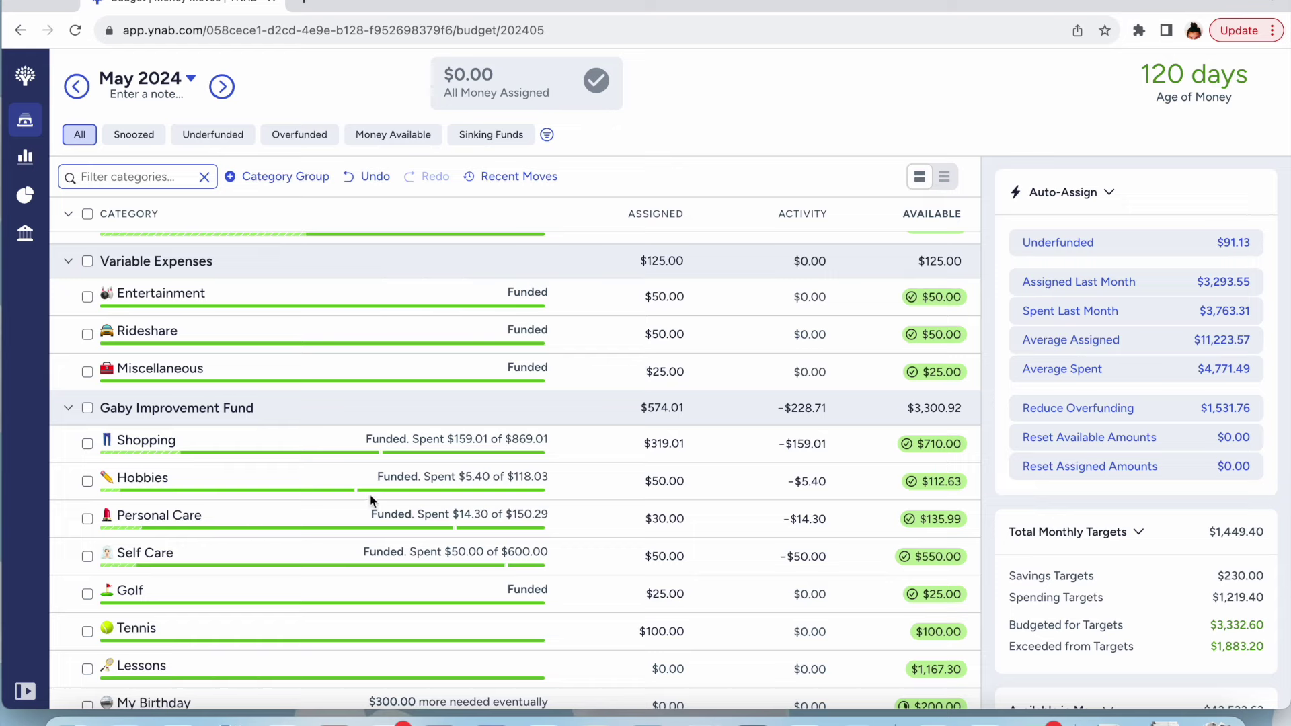
scroll(603, 577, "down", 1)
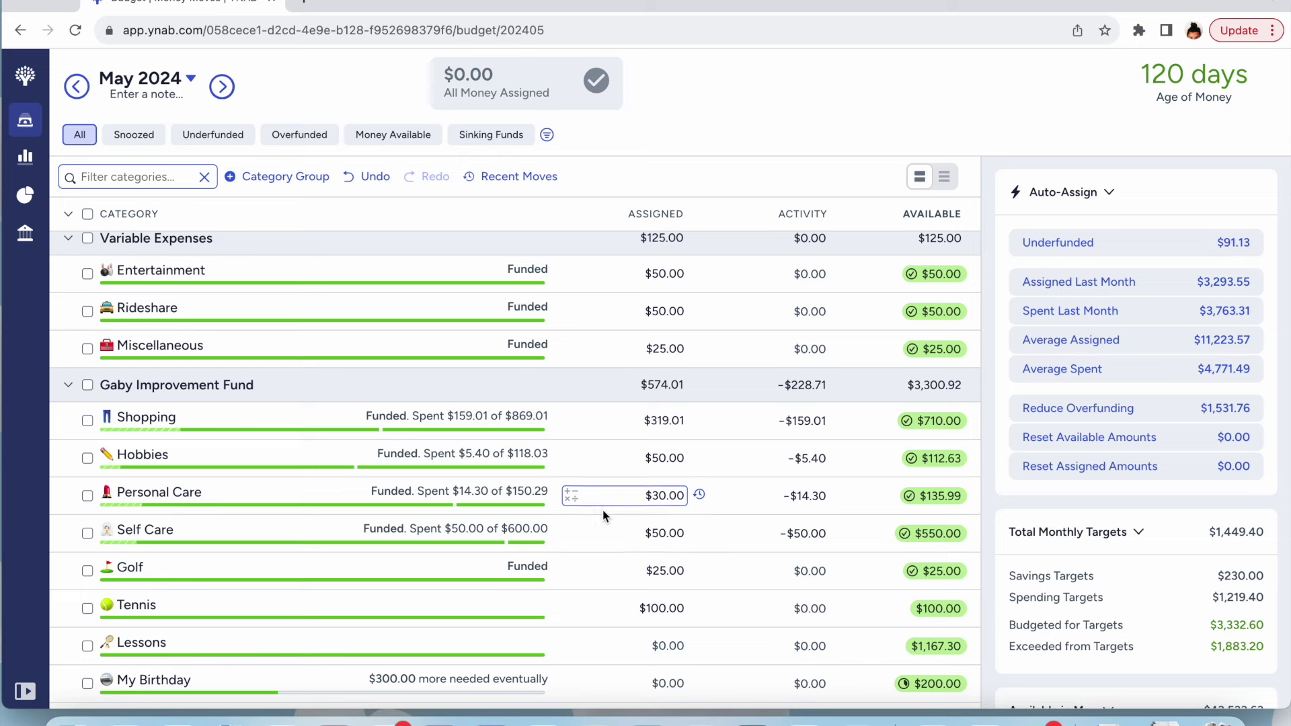
scroll(603, 511, "up", 3)
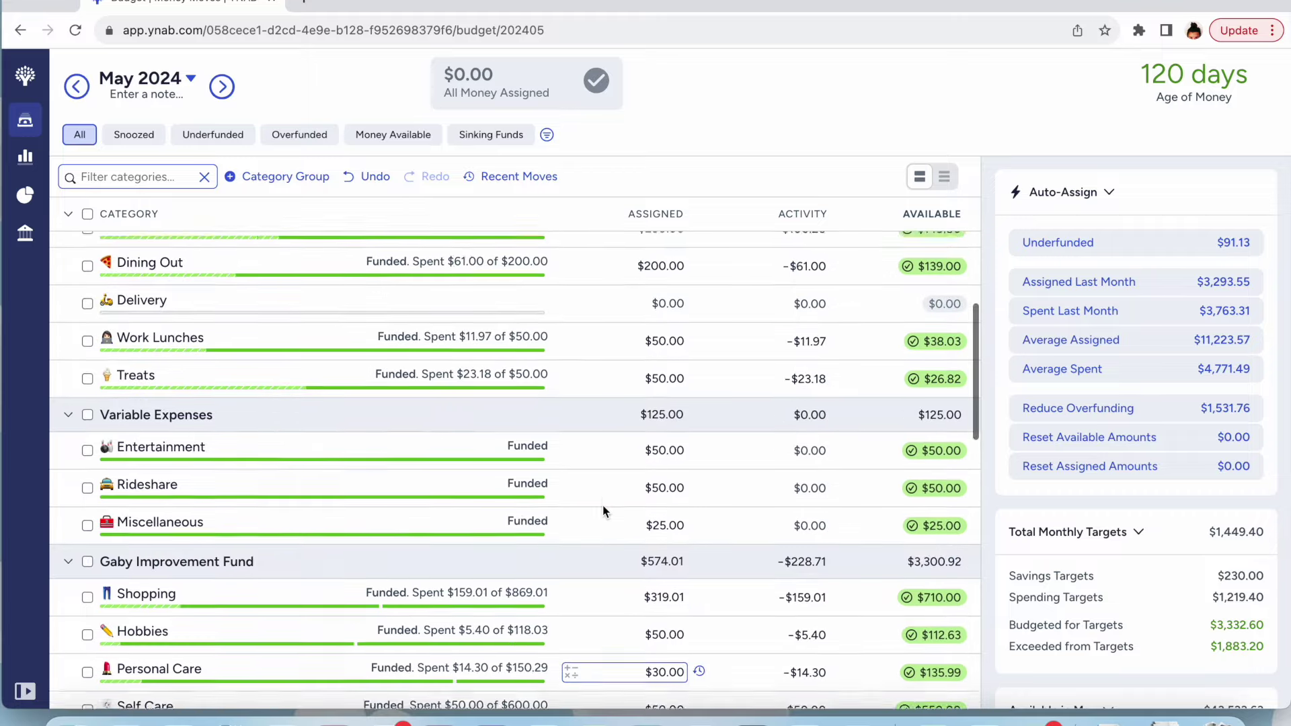
scroll(604, 506, "down", 2)
scroll(603, 506, "down", 4)
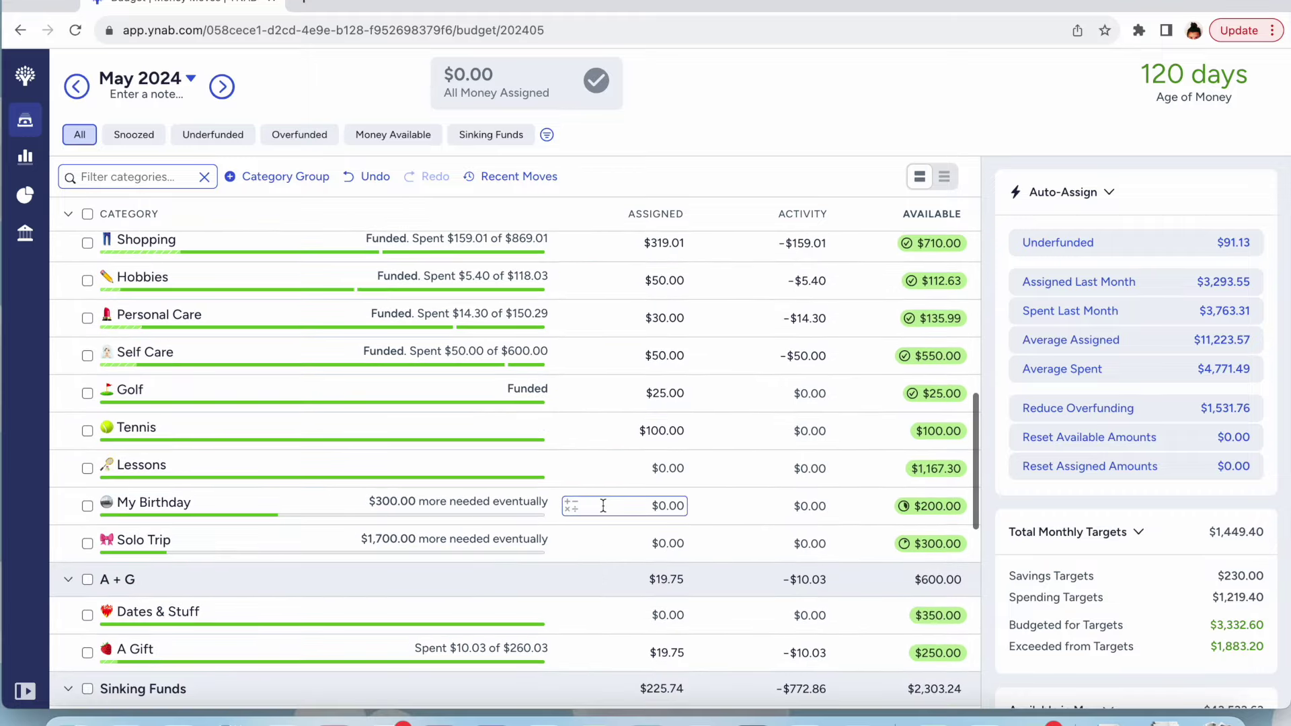
scroll(604, 506, "down", 4)
scroll(603, 506, "down", 3)
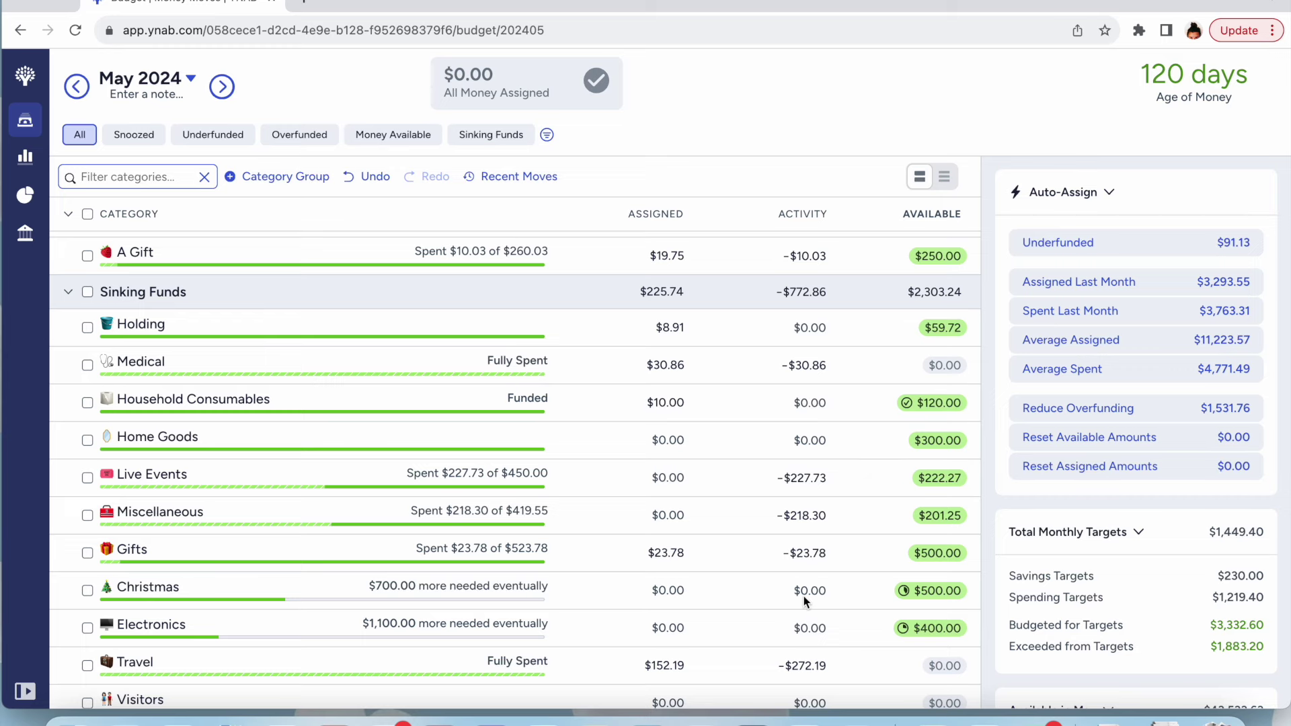
scroll(804, 596, "down", 1)
scroll(805, 595, "up", 10)
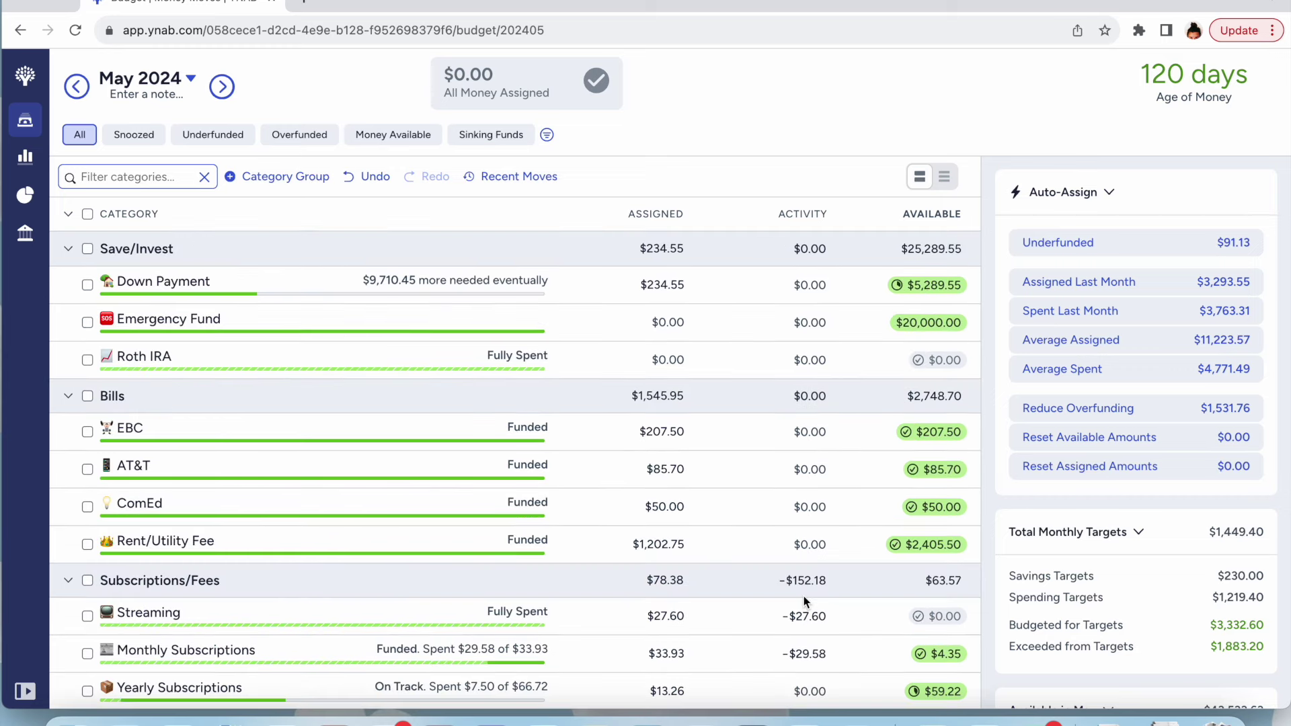